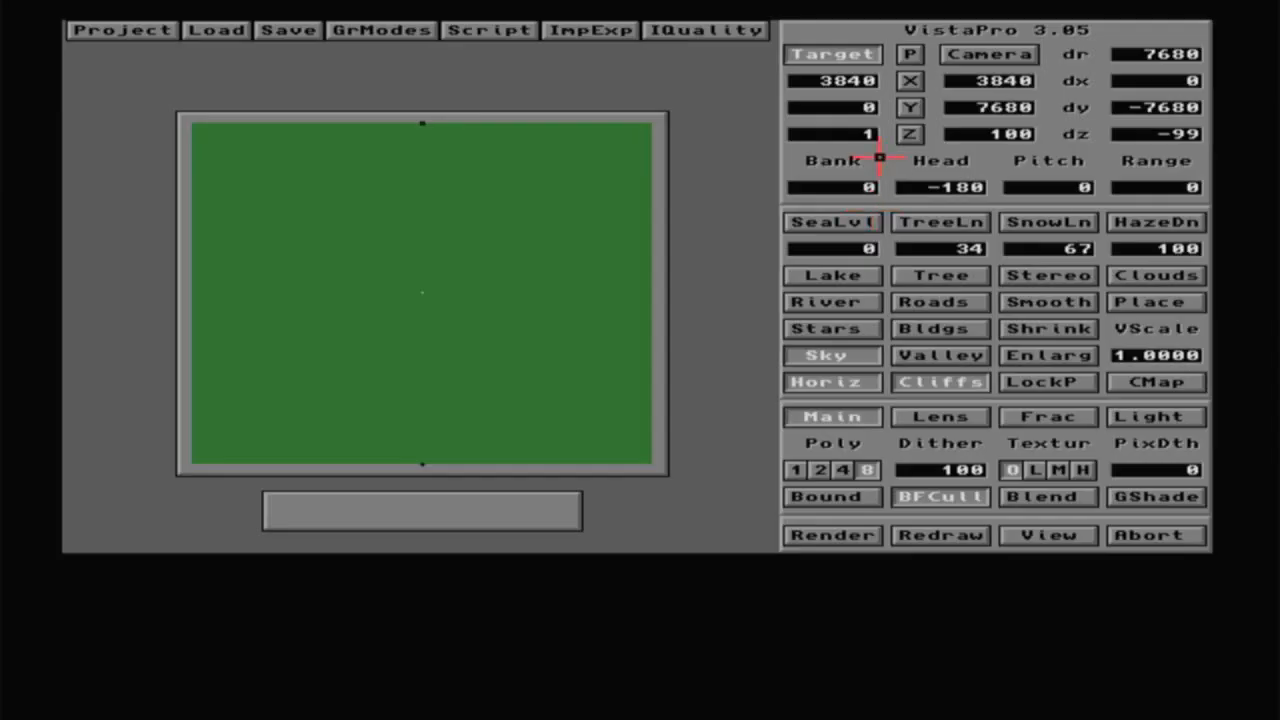
- Set the project size to Small
click(934, 500)
click(118, 30)
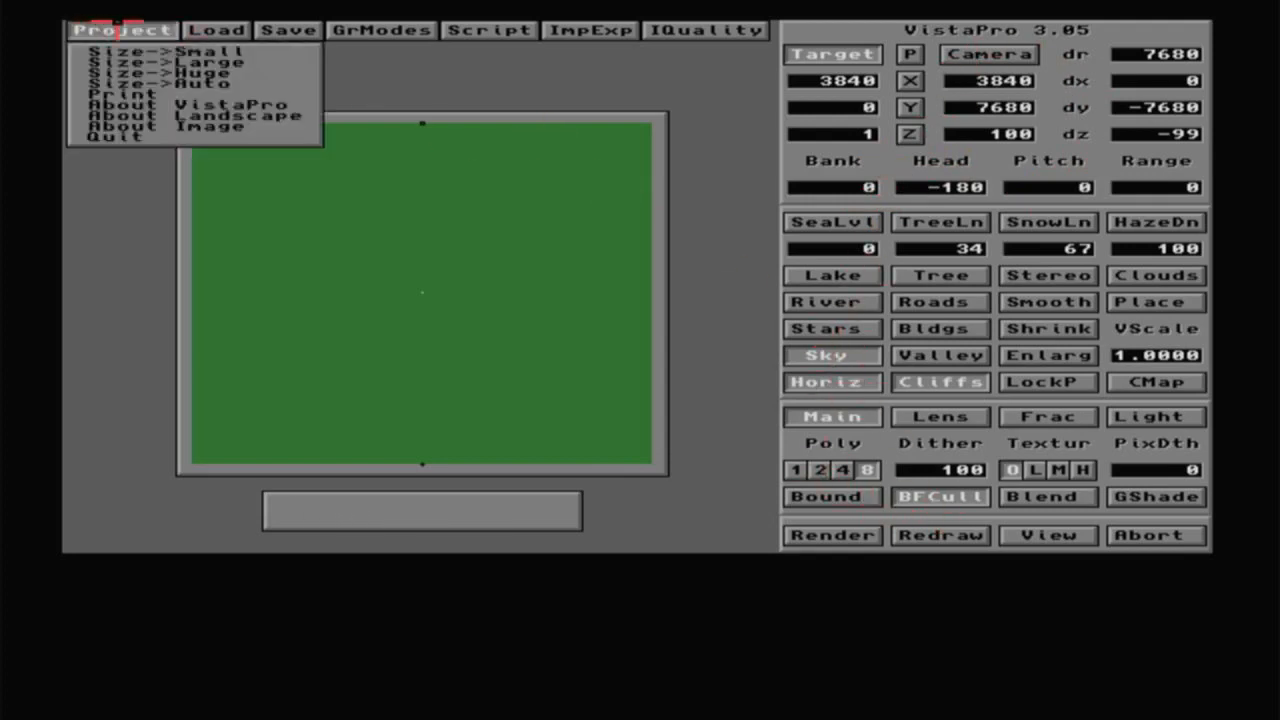
click(126, 52)
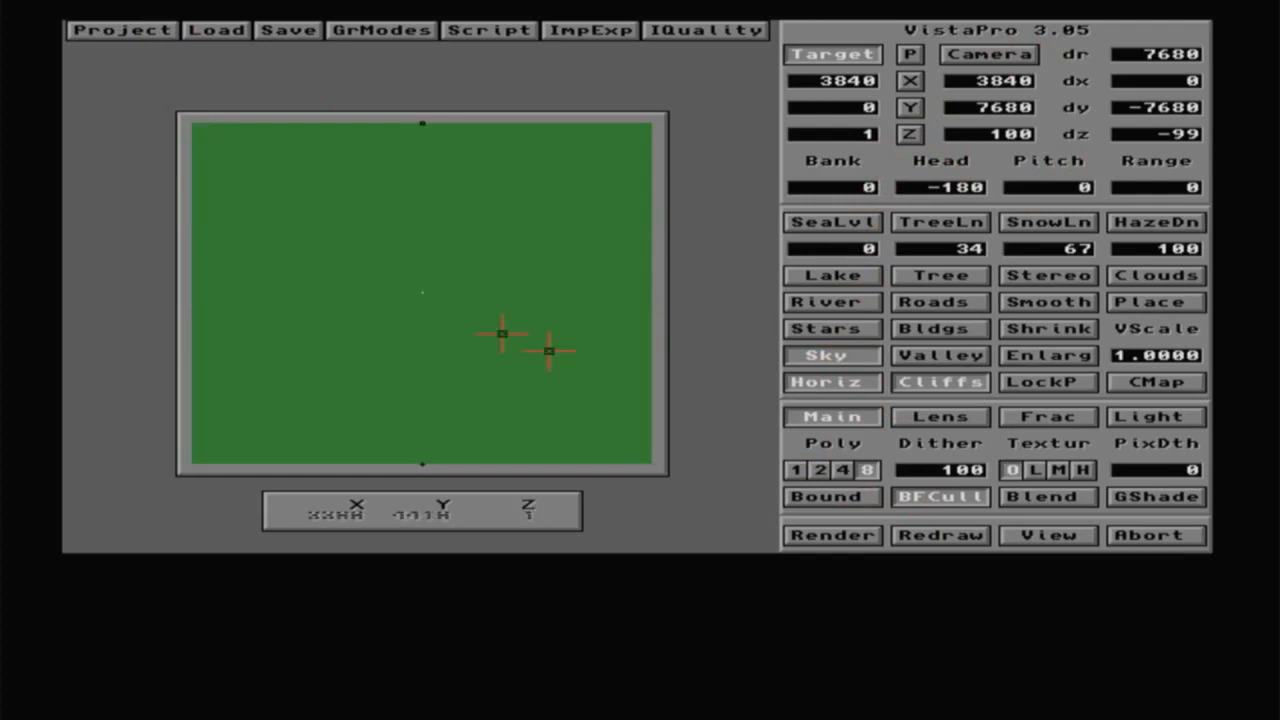
- Generate random fractal landscapes, ending with a new one made at fractal setting 4
click(1088, 420)
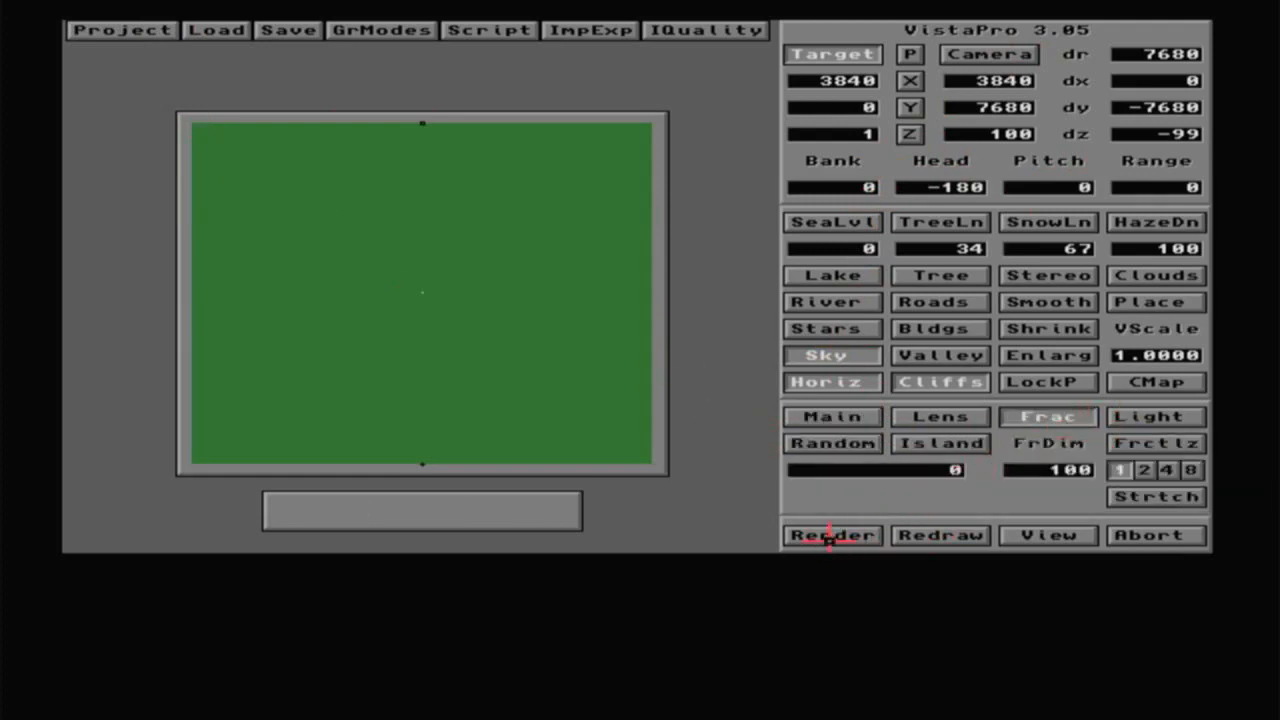
click(834, 443)
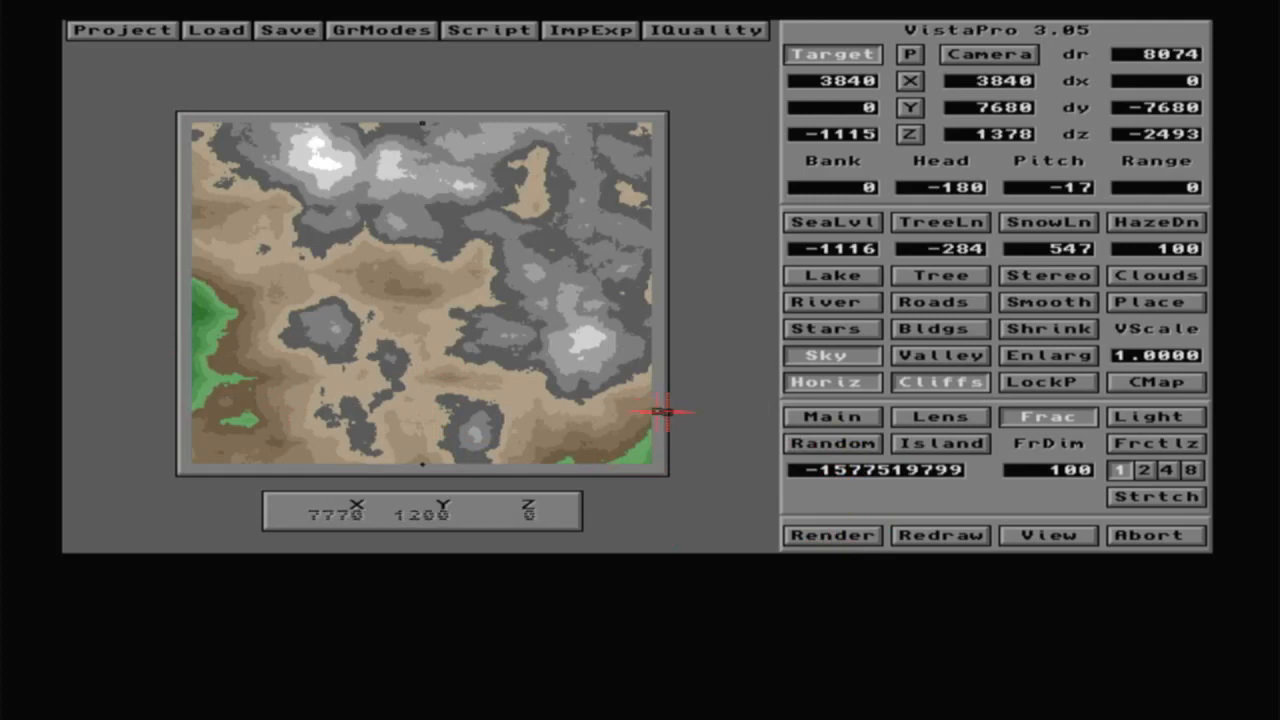
click(878, 443)
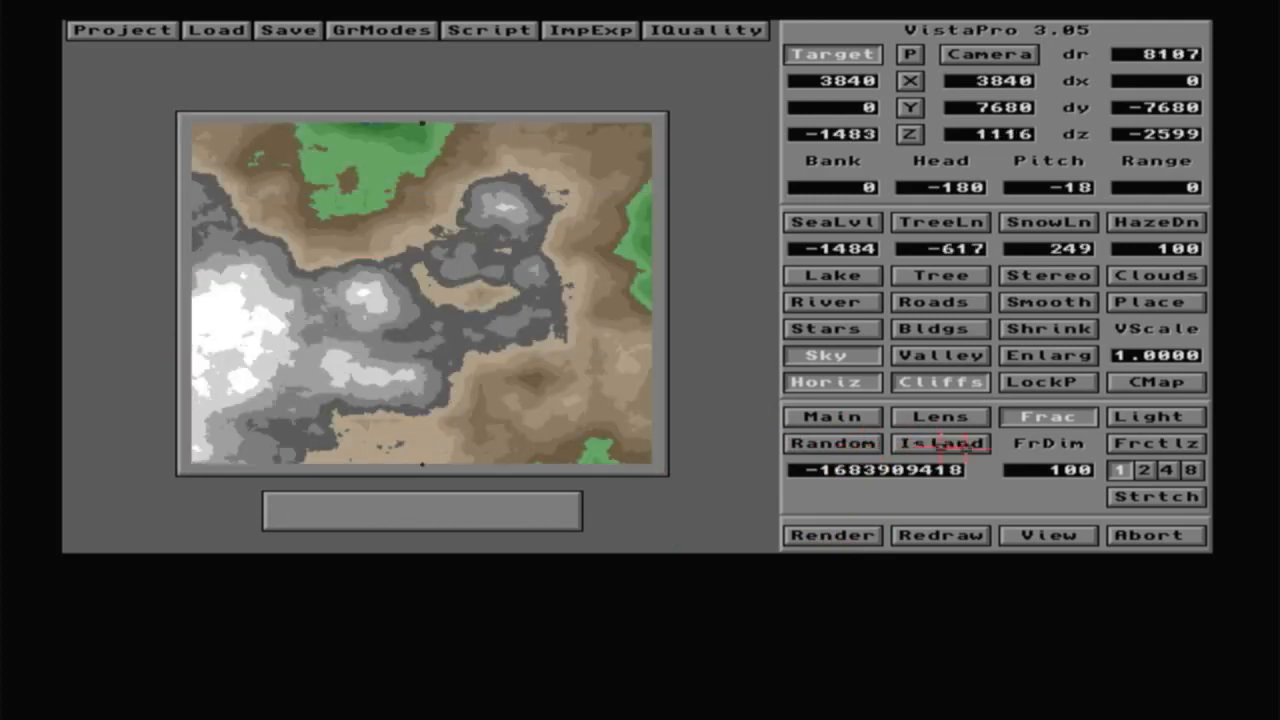
click(1168, 470)
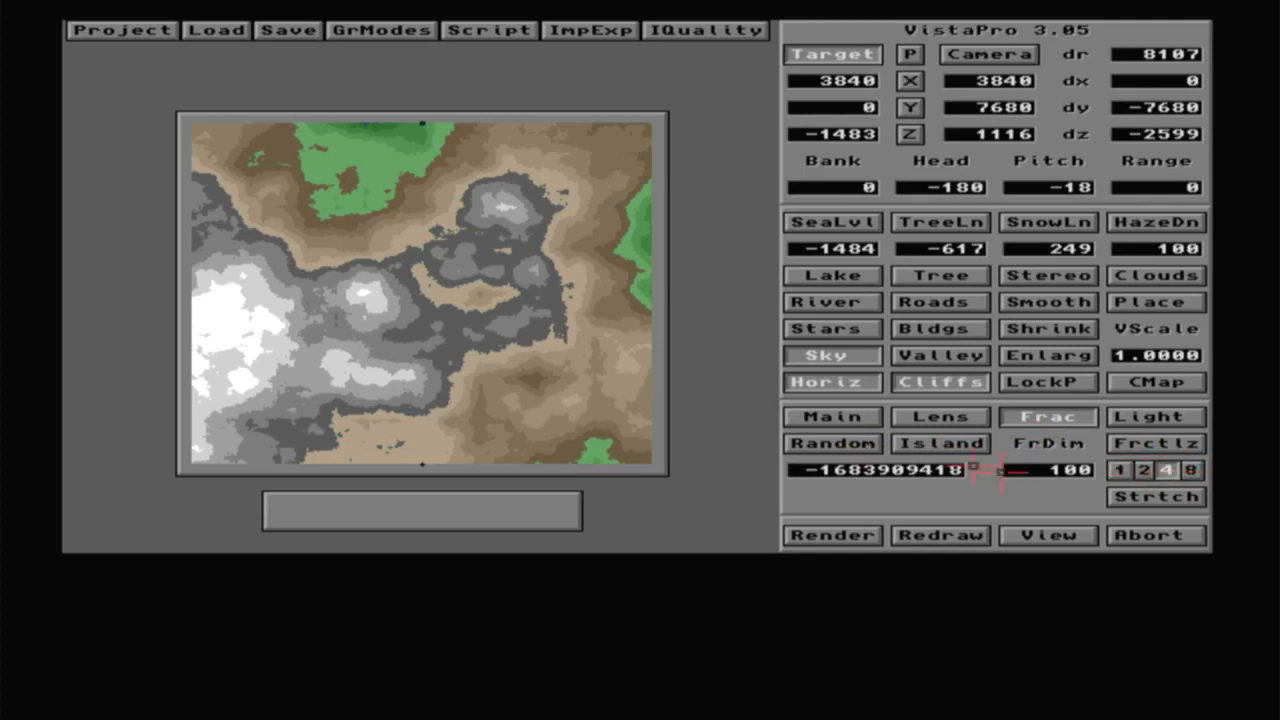
click(840, 441)
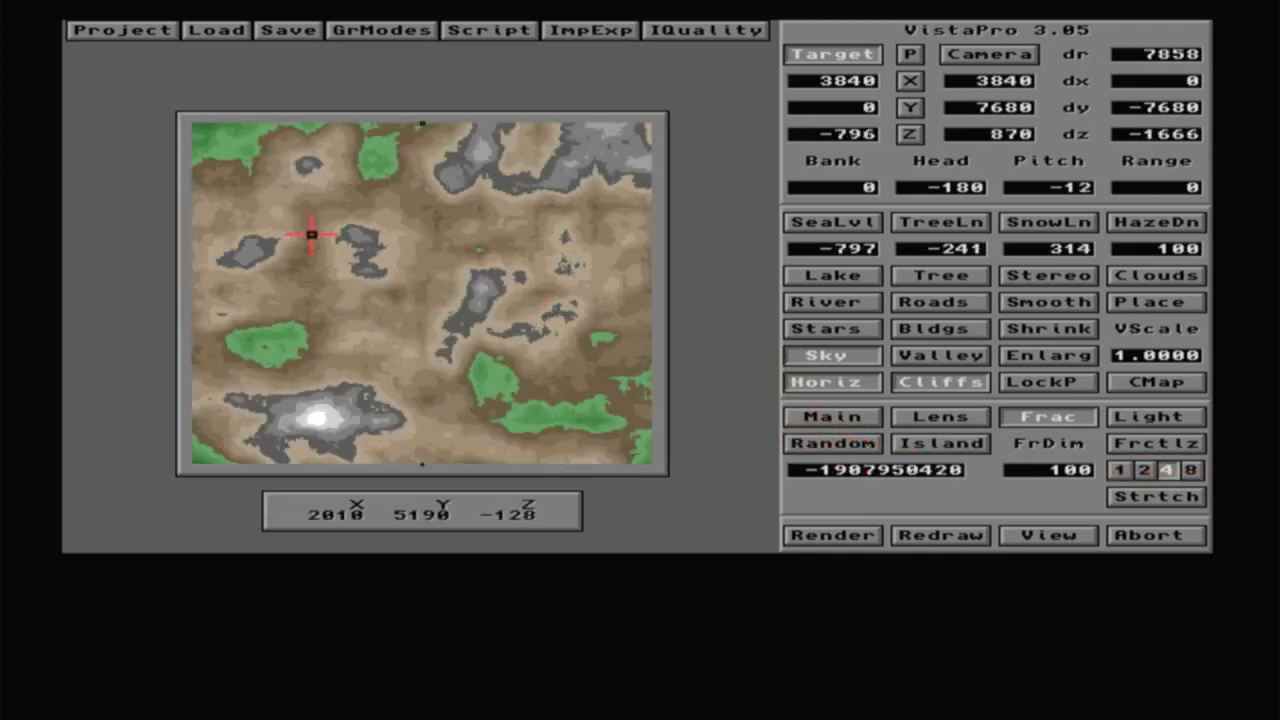
- Start a Turbo Silver export of the landscape, decline creating the TURBOS drawer, and choose DH1:3D-Data as the destination
click(120, 28)
click(290, 29)
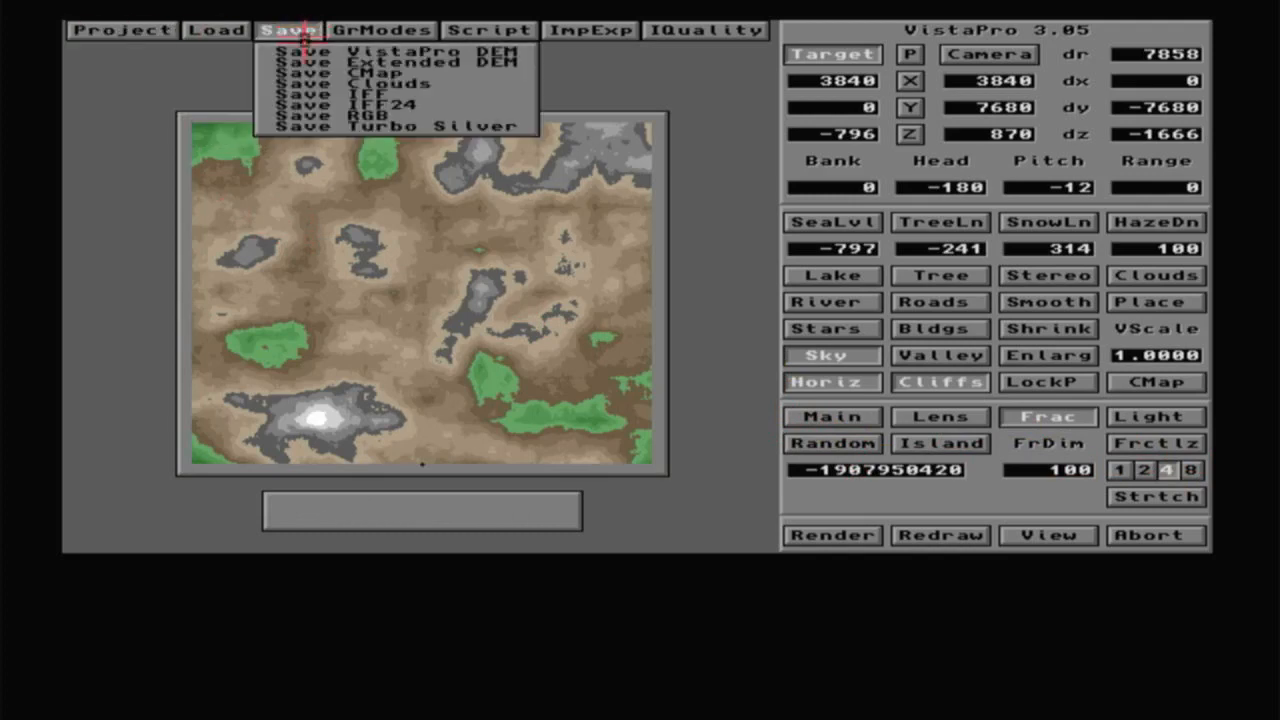
click(304, 126)
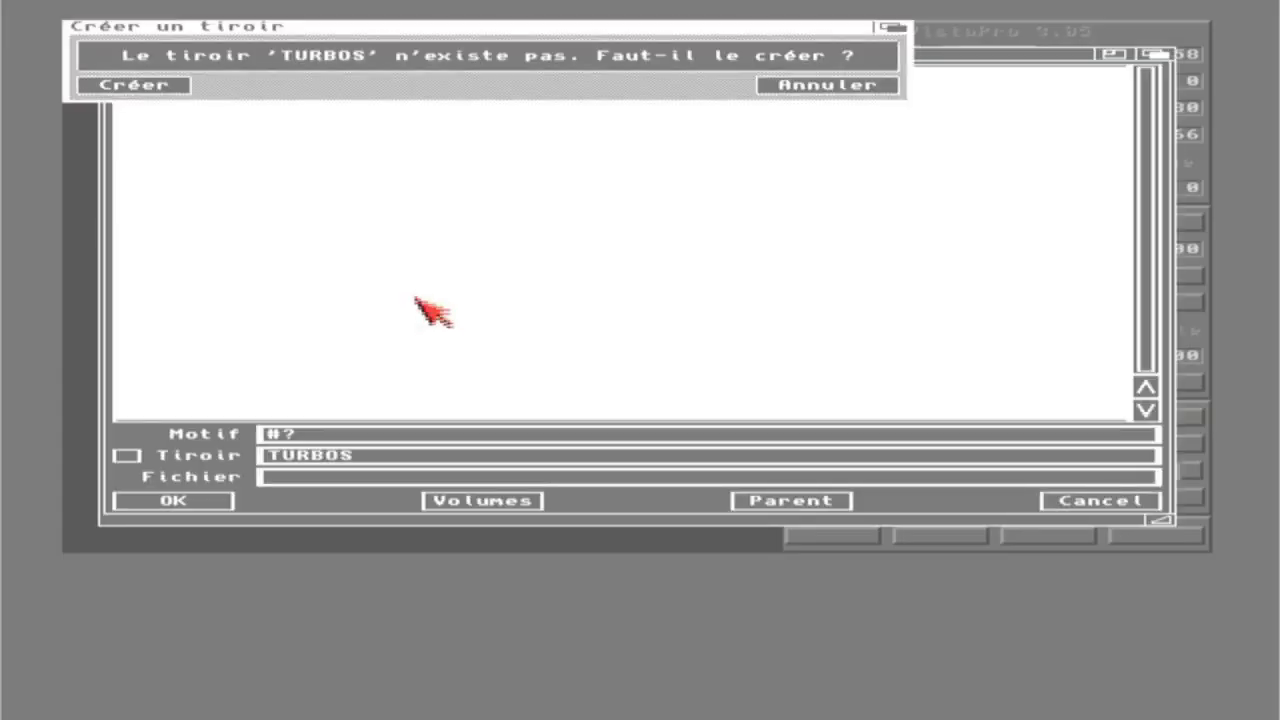
click(826, 88)
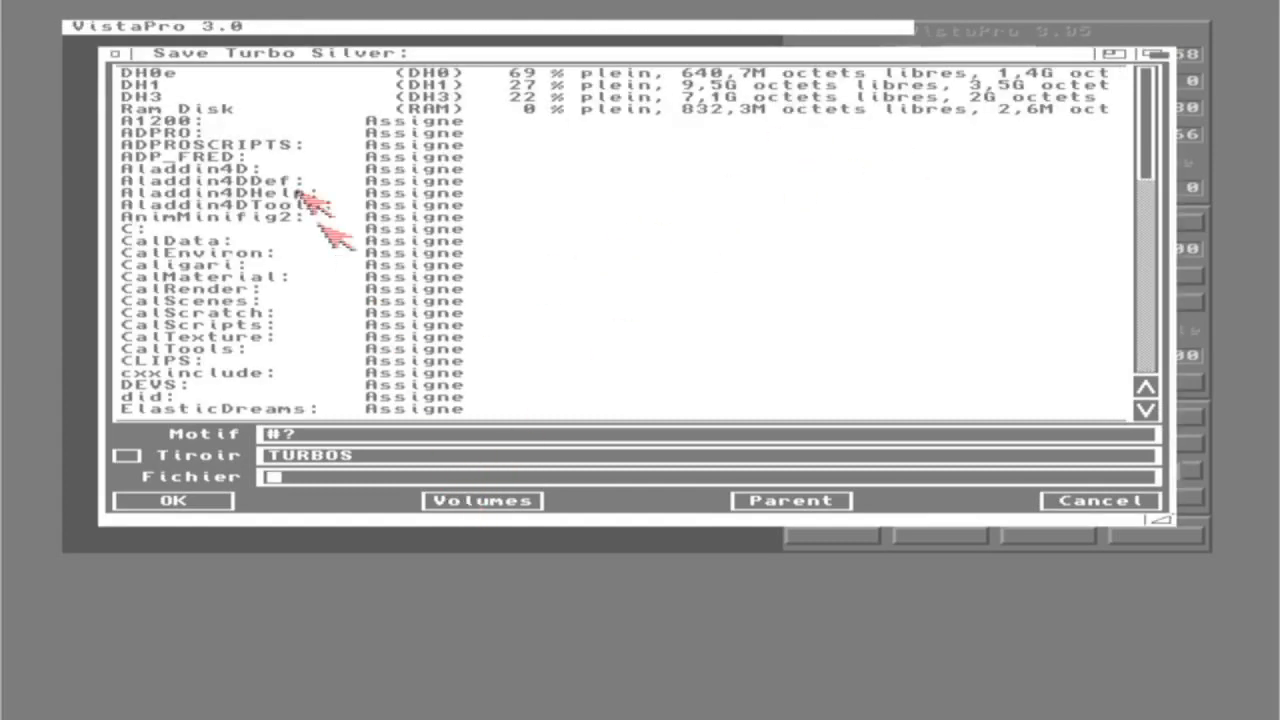
click(140, 88)
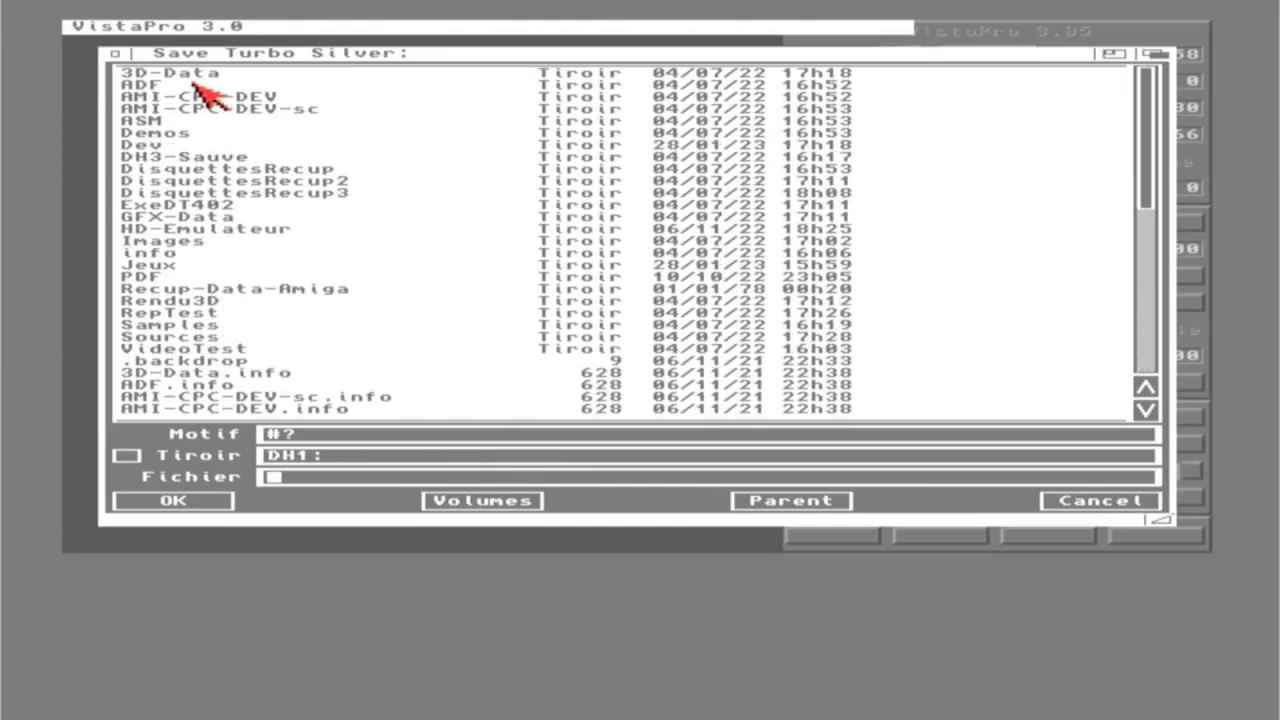
click(136, 72)
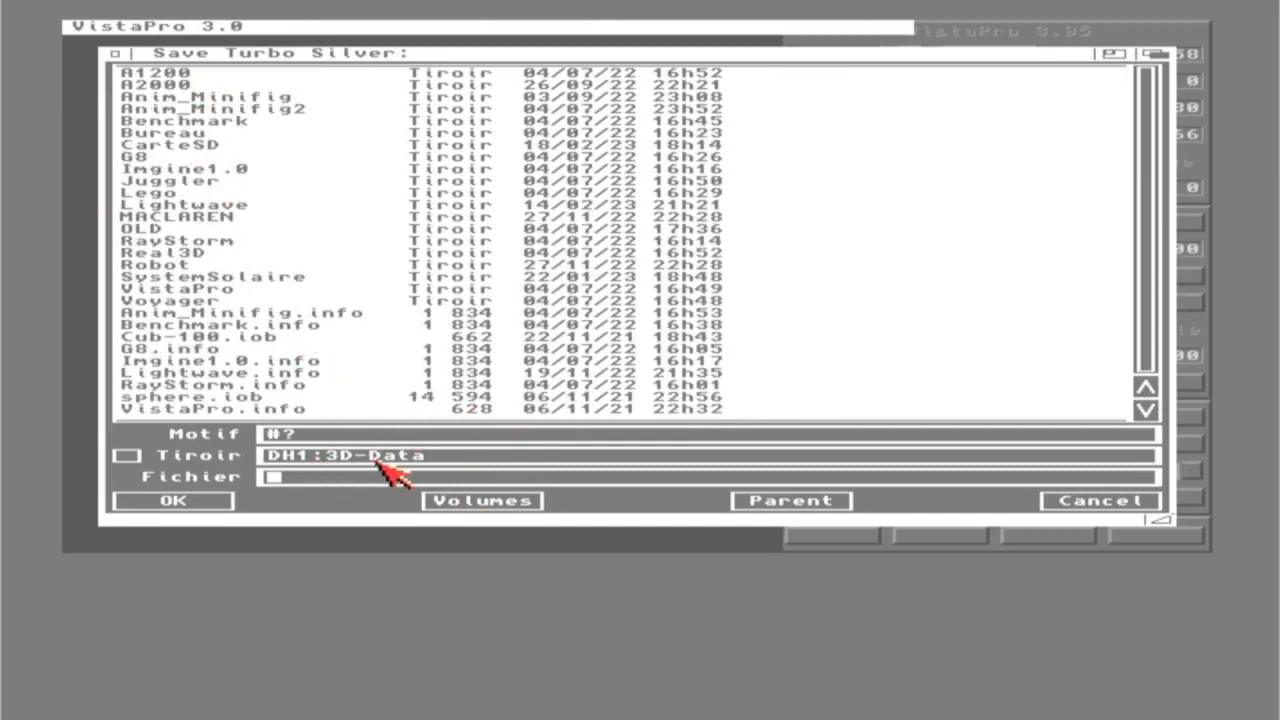
- Export the landscape as Land01.turbo, marking opposite corners of the whole map as the area and accepting the colour calculation
text(Land01.turbo)
key(Return)
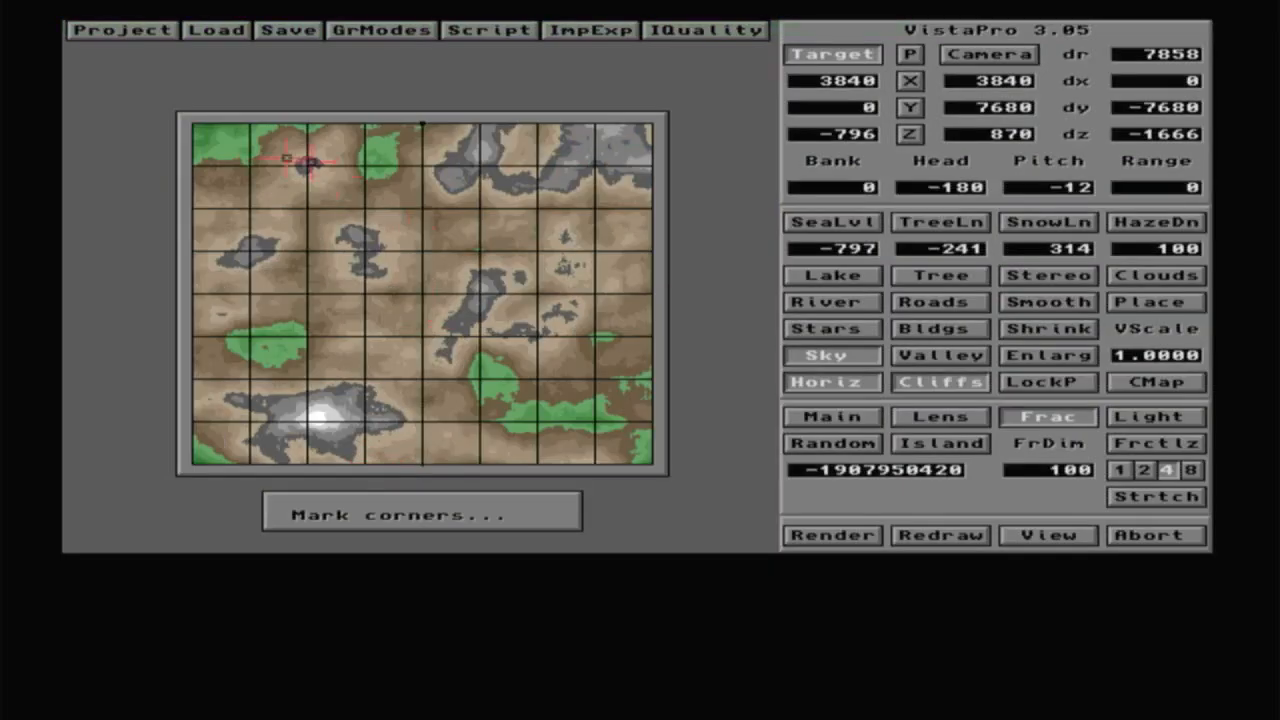
click(193, 123)
click(653, 466)
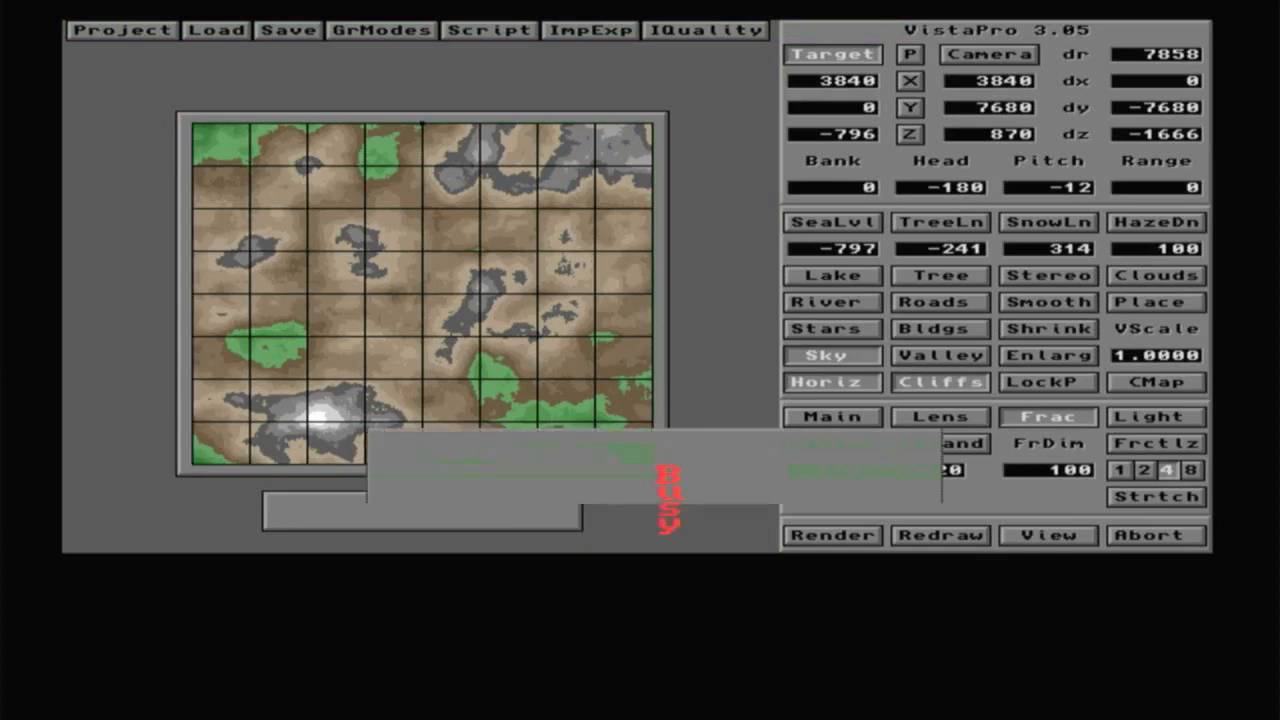
click(408, 479)
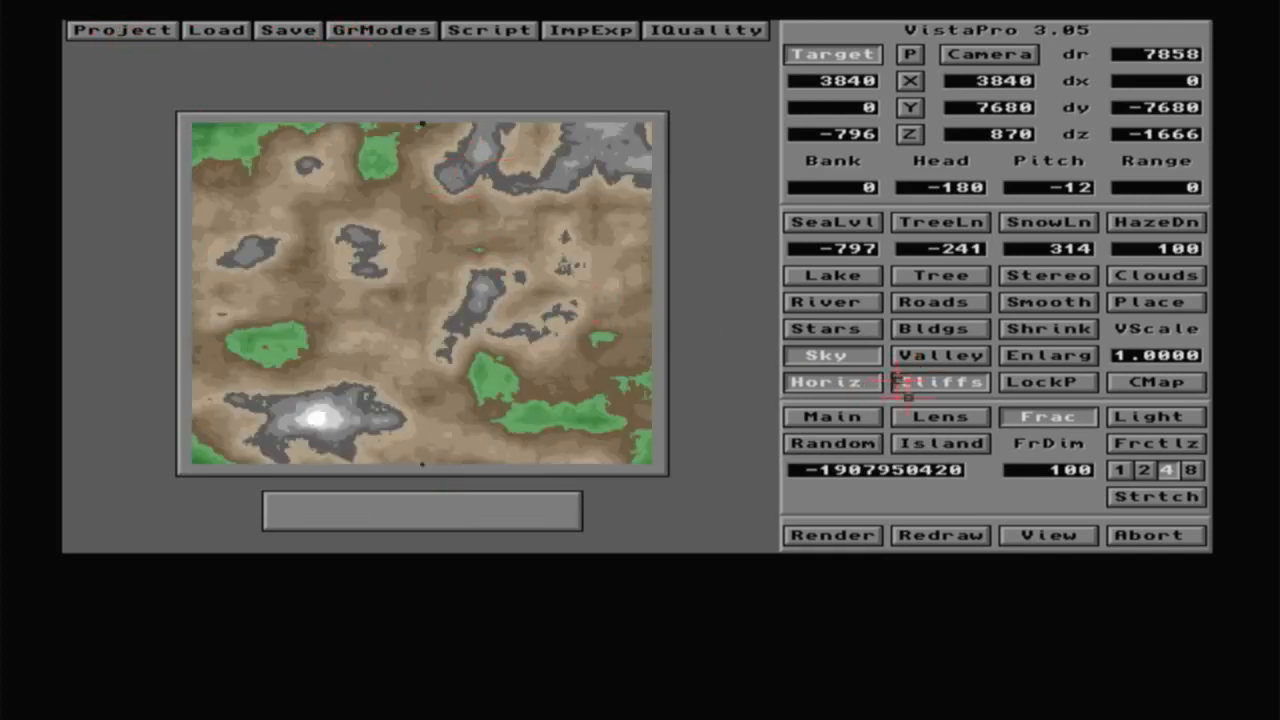
- Raise the detail settings to fractal 8, polygon size 1 and texture H with the Shading texture type
click(1193, 470)
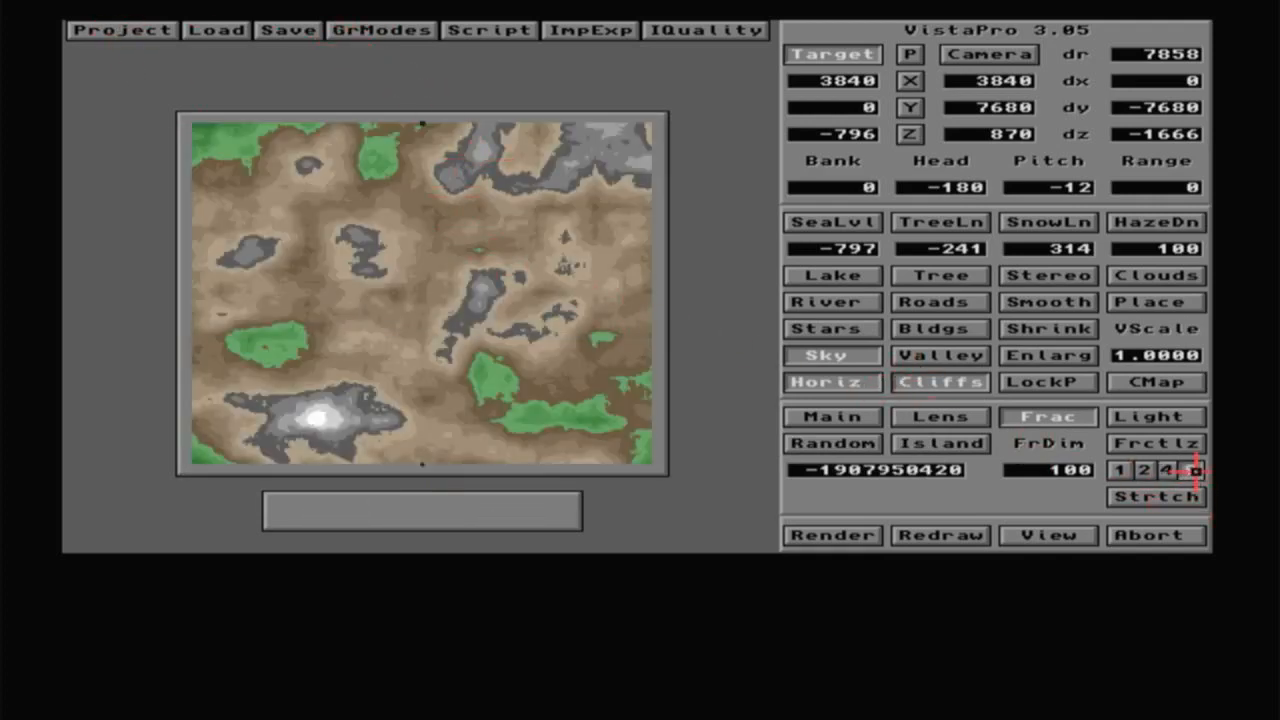
click(818, 417)
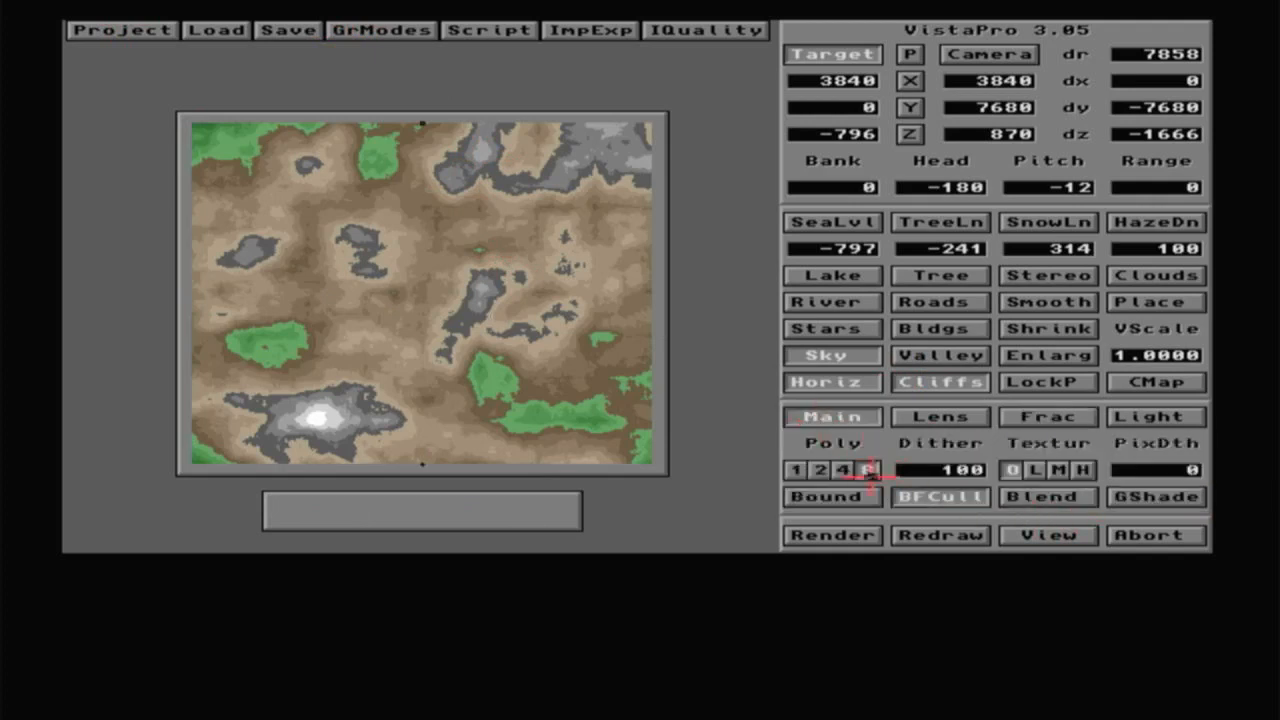
click(798, 470)
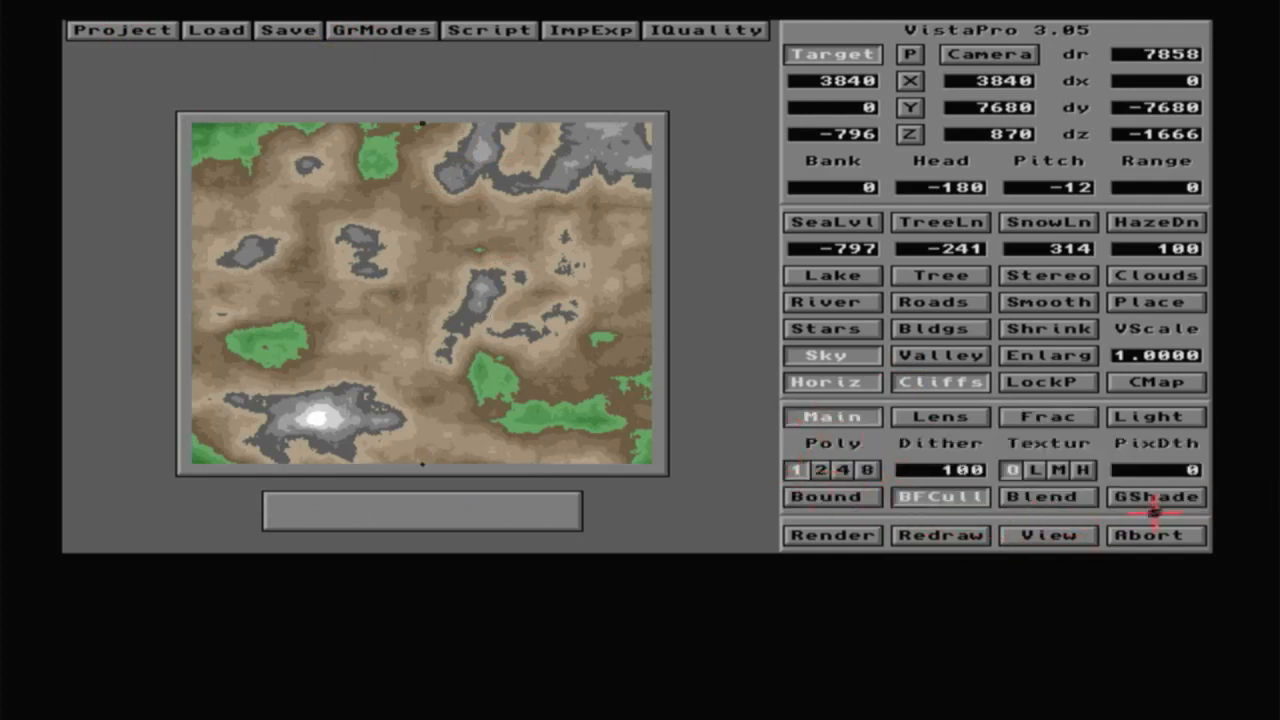
click(1084, 470)
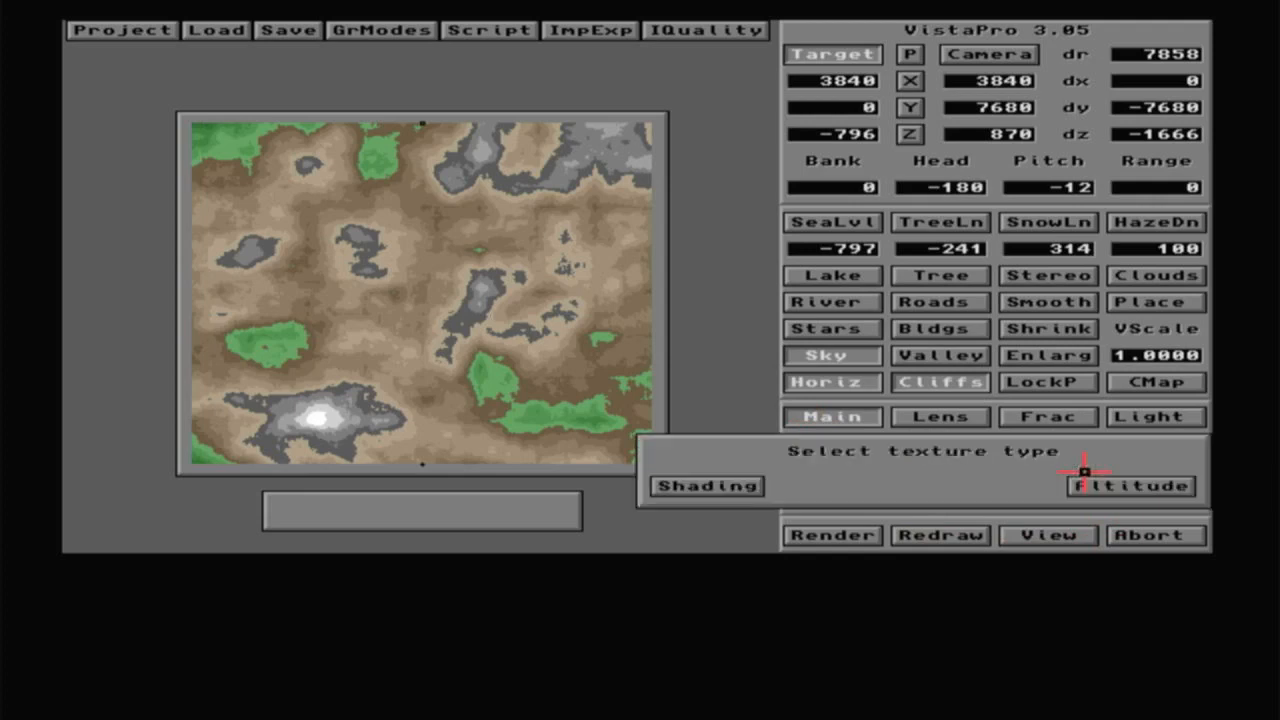
click(740, 486)
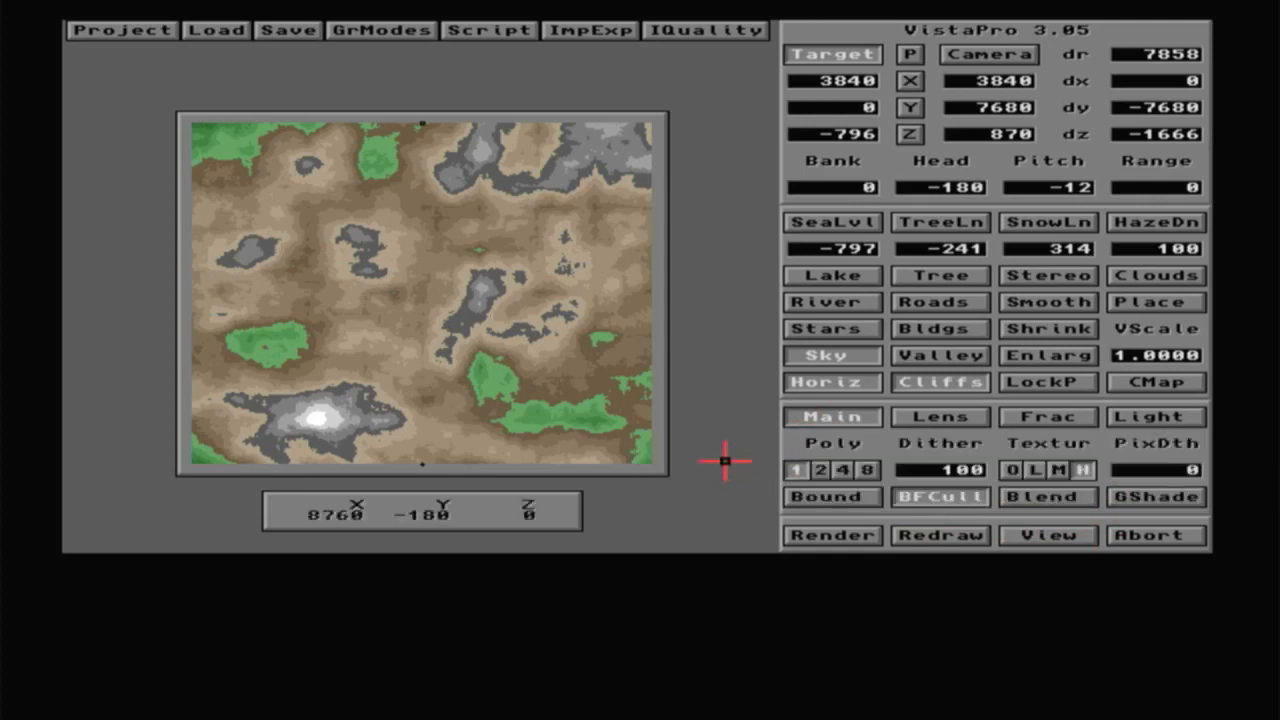
- Export the landscape in Turbo Silver format as Land02.turbo in DH1:3D-Data, marking the map area and accepting the colour calculation
click(300, 30)
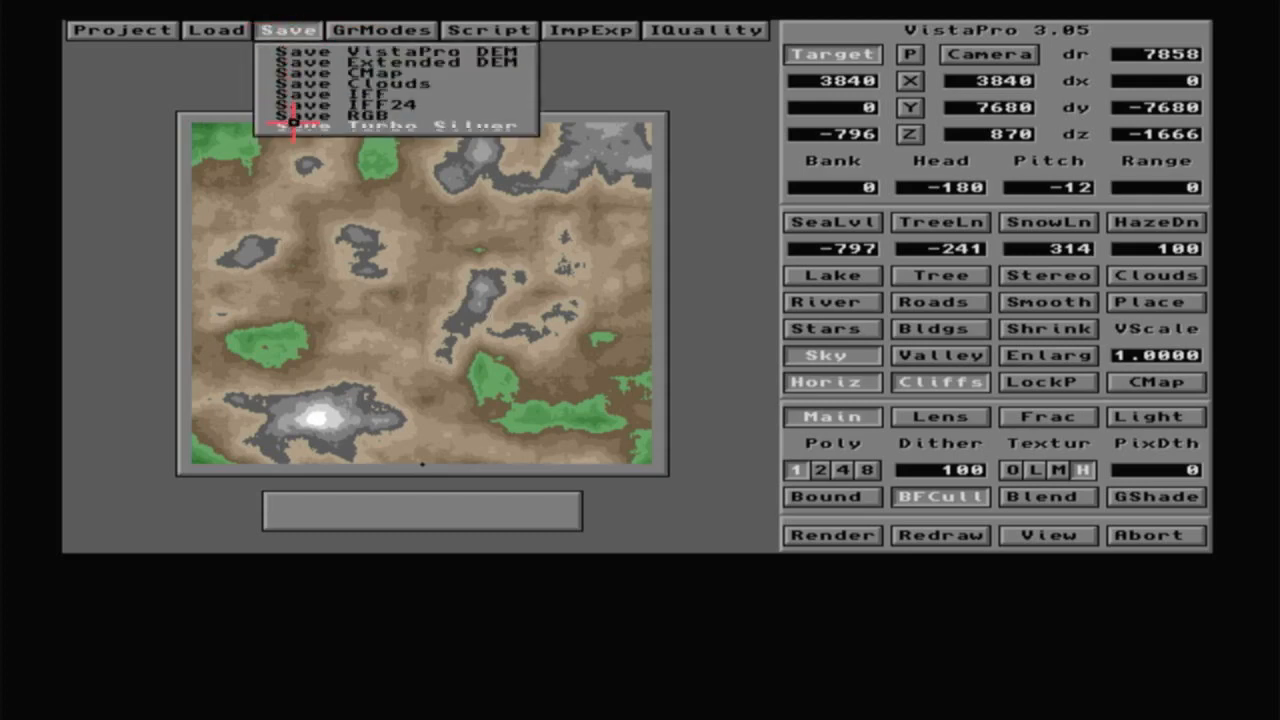
click(295, 125)
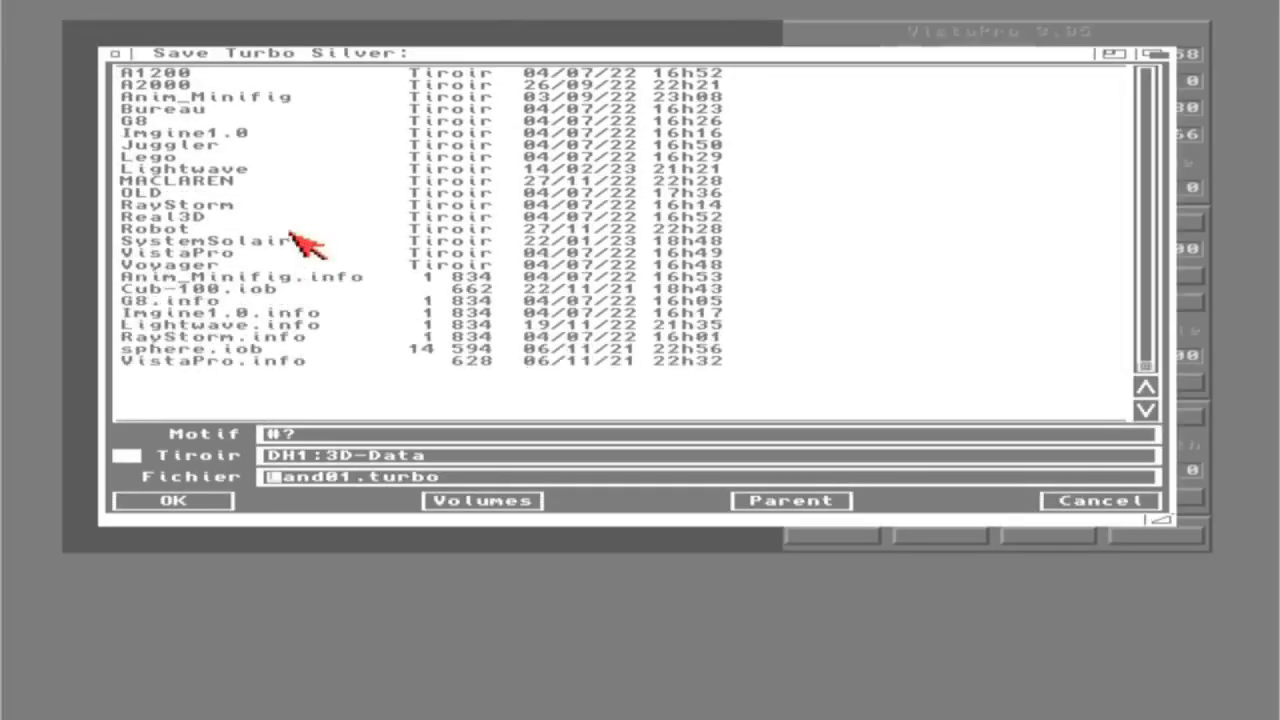
click(340, 478)
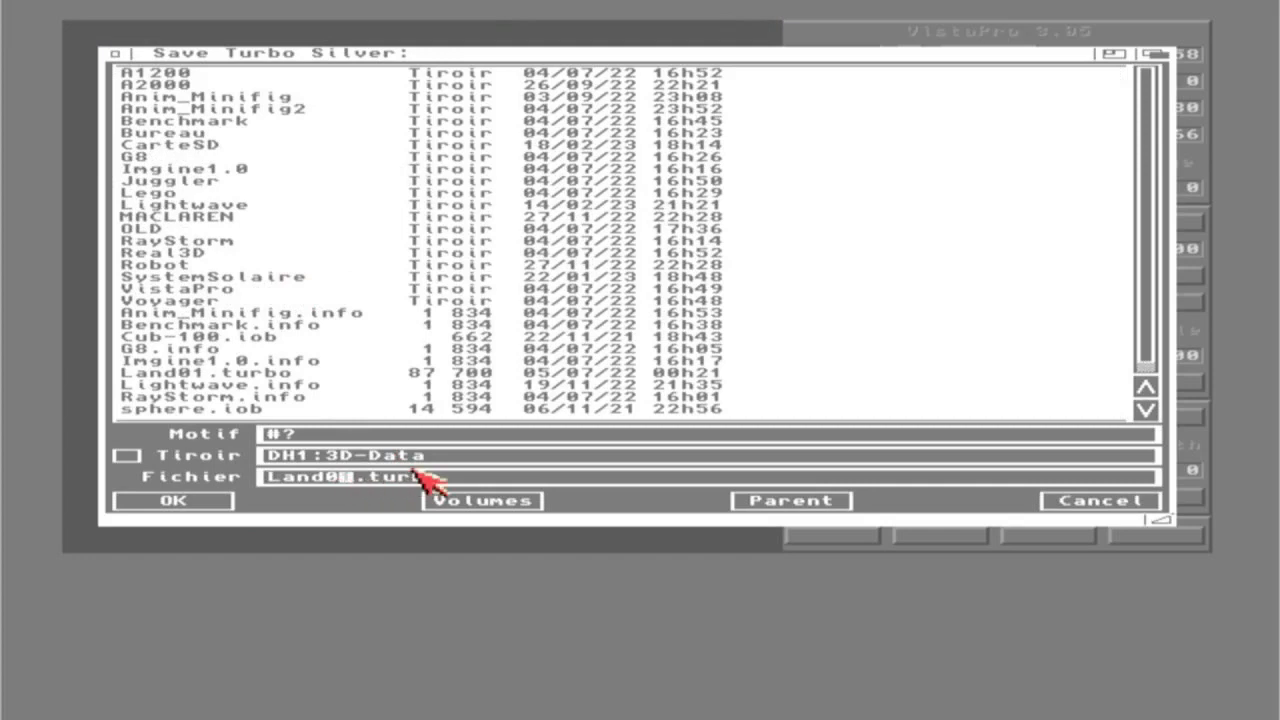
text(2)
key(Return)
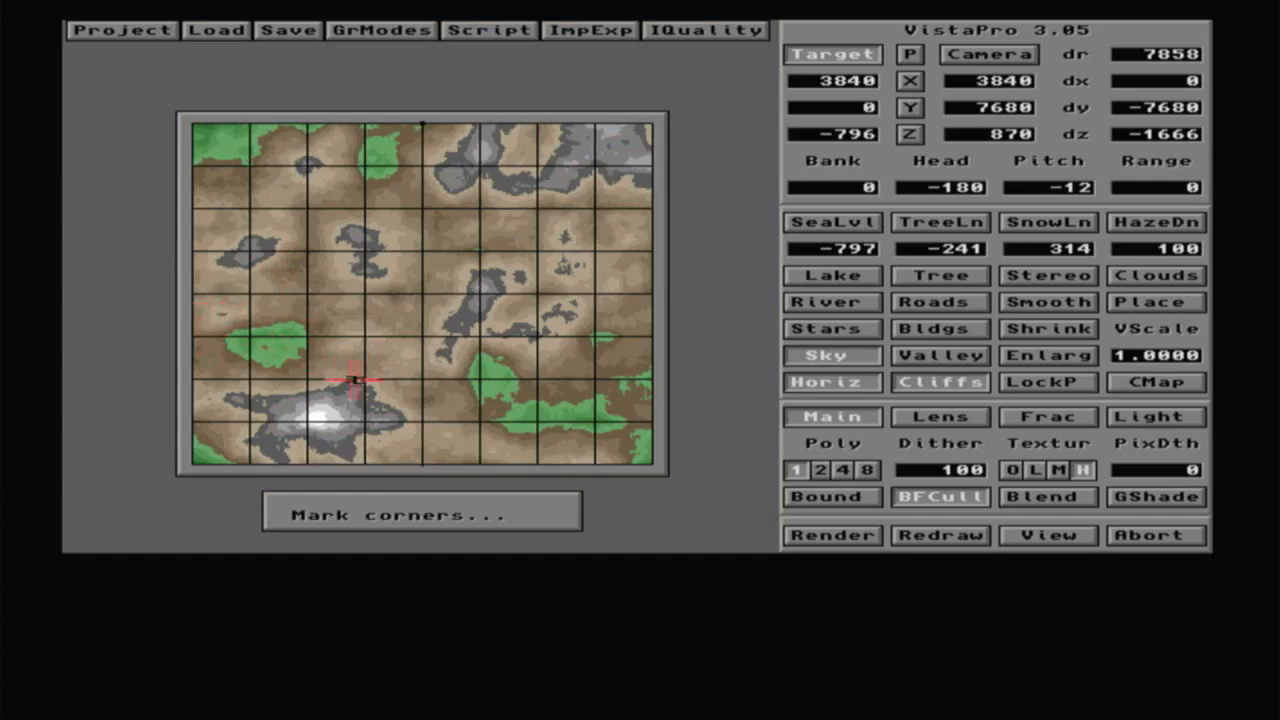
click(423, 463)
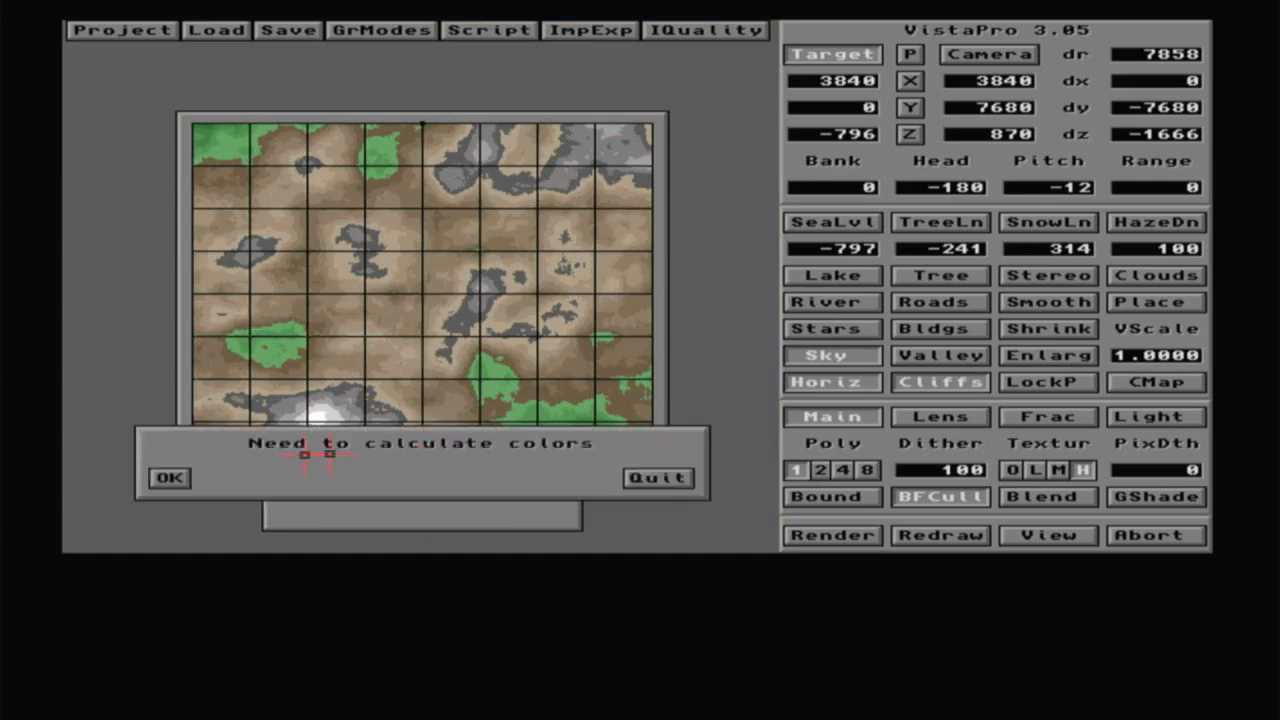
click(168, 478)
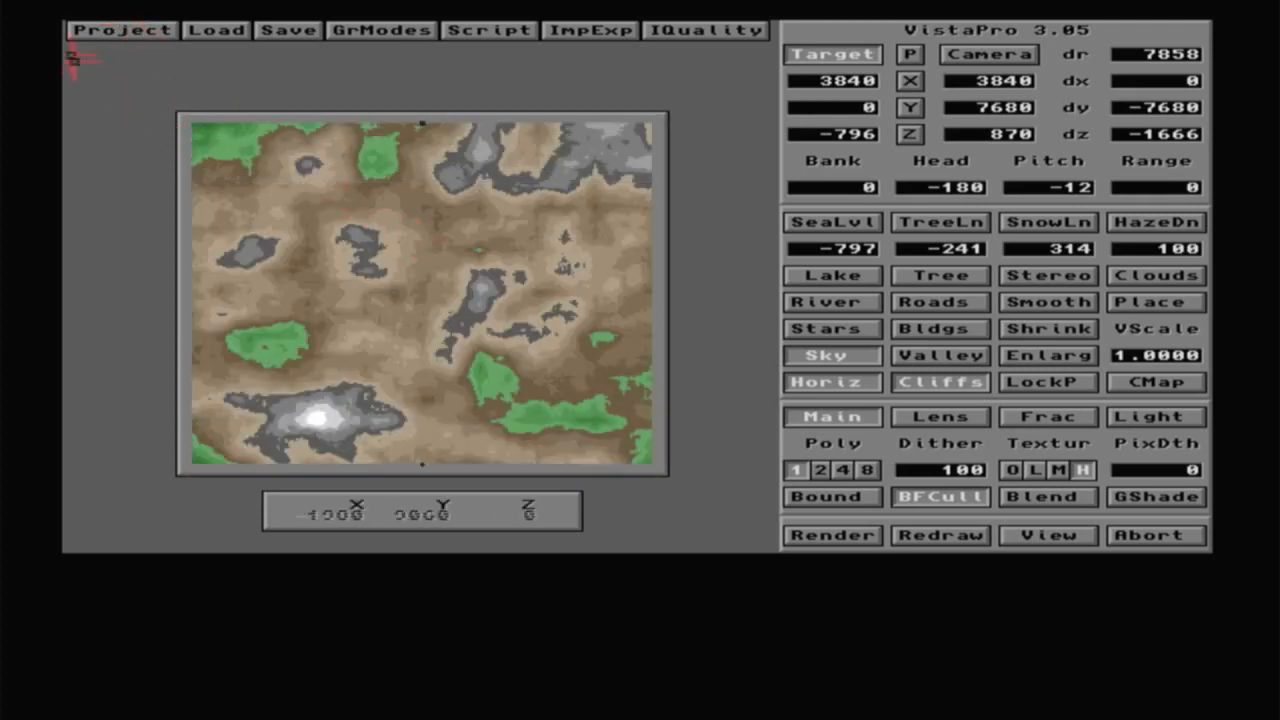
- Quit VistaPro, launch ImagineV519 from the Workbench and bring up object loading in its Detail editor
click(82, 24)
click(123, 138)
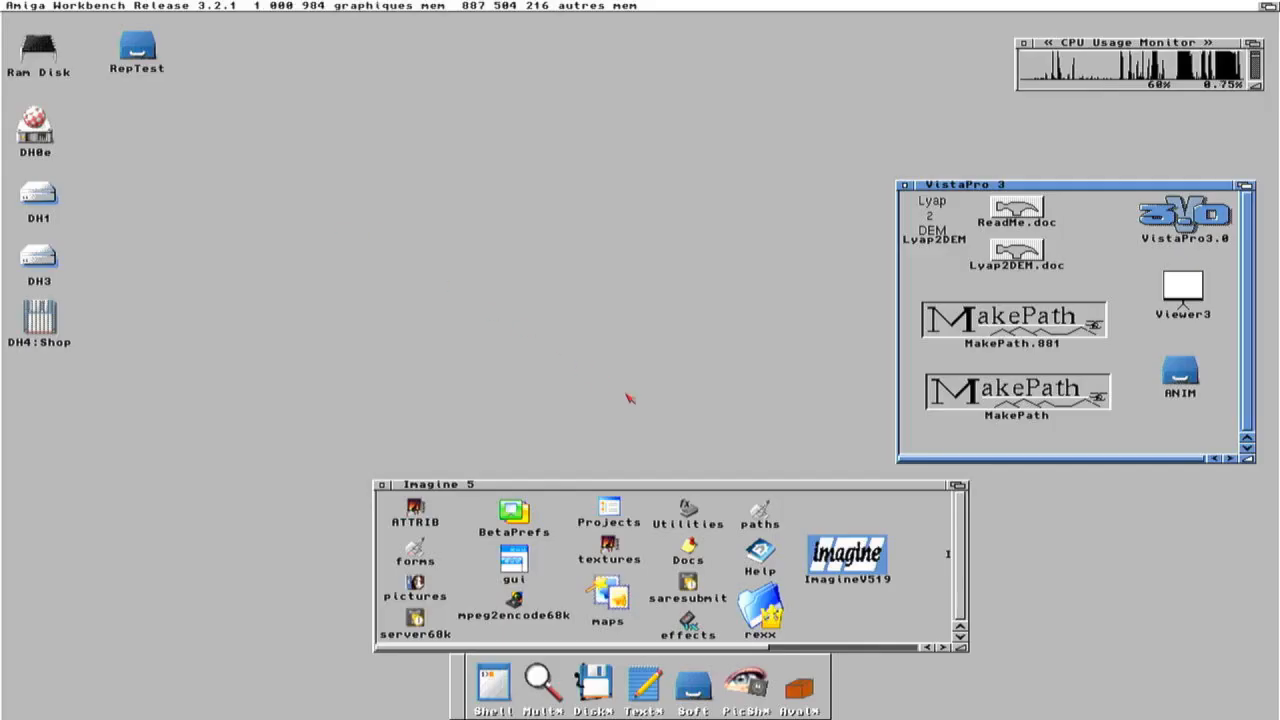
double_click(832, 553)
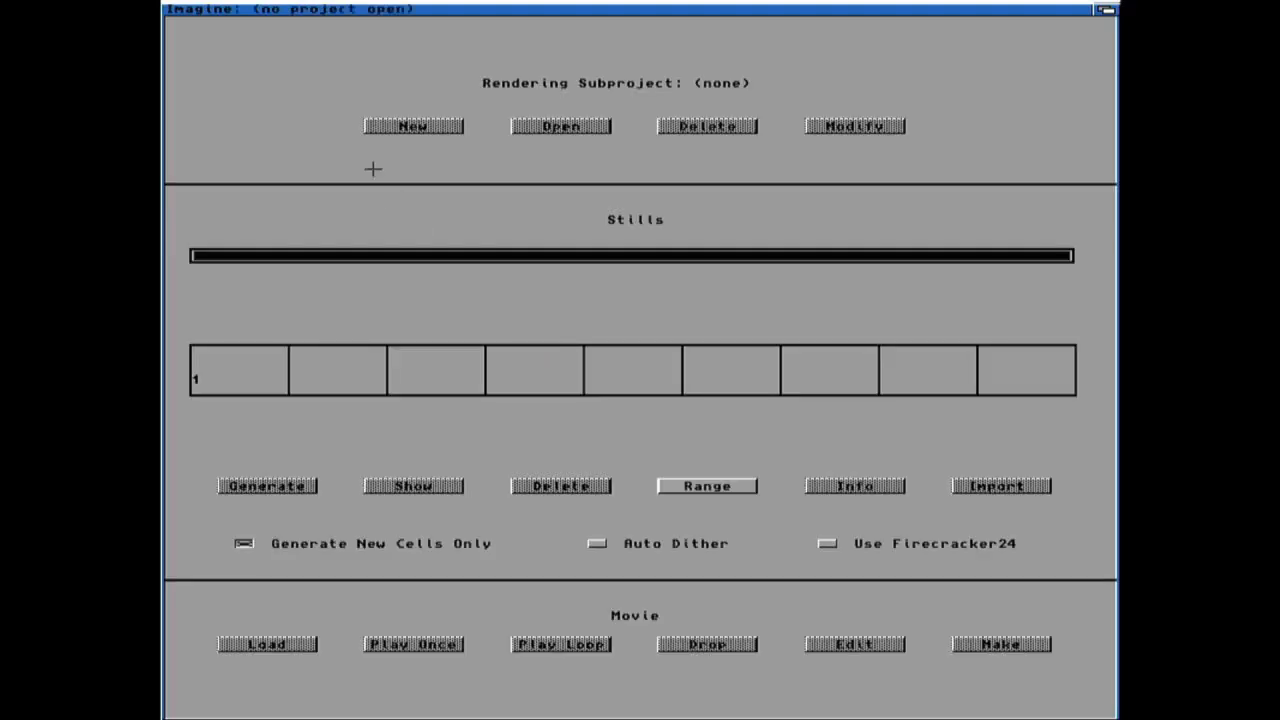
right_drag(373, 168, 300, 23)
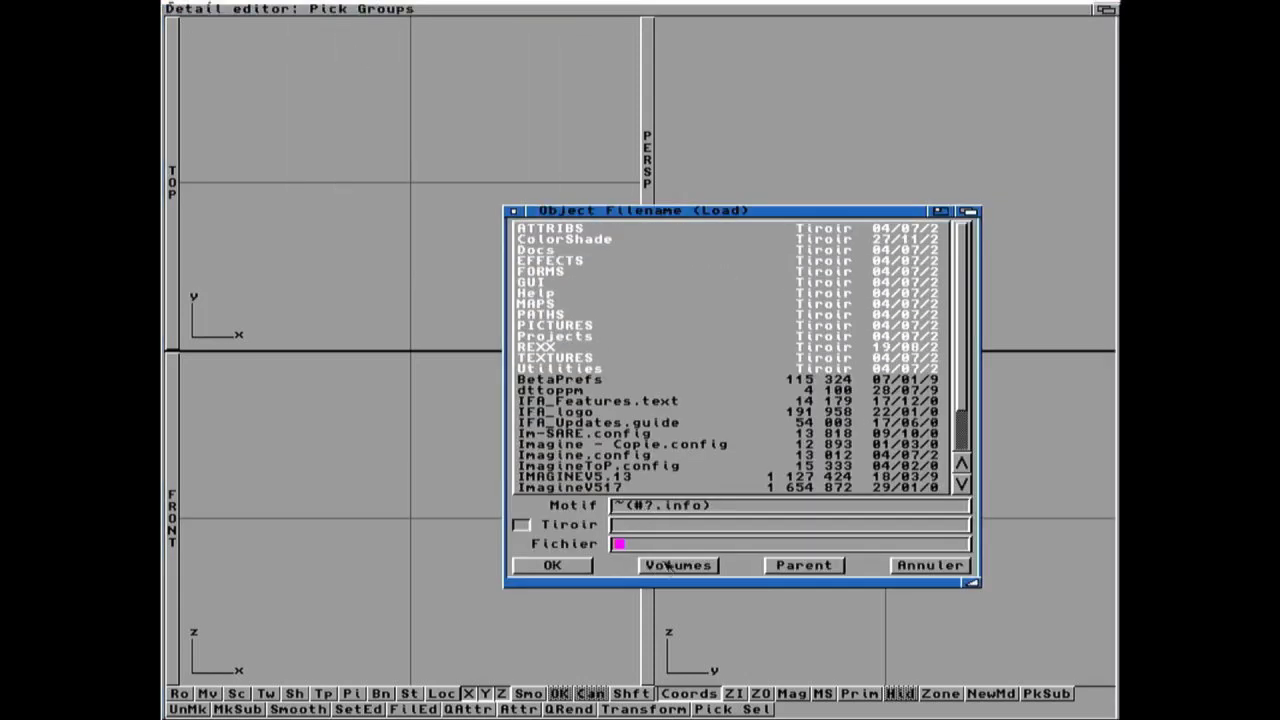
- Load the object Land01.turbo from DH1:3D-Data into the Detail editor
click(670, 566)
click(537, 244)
click(533, 230)
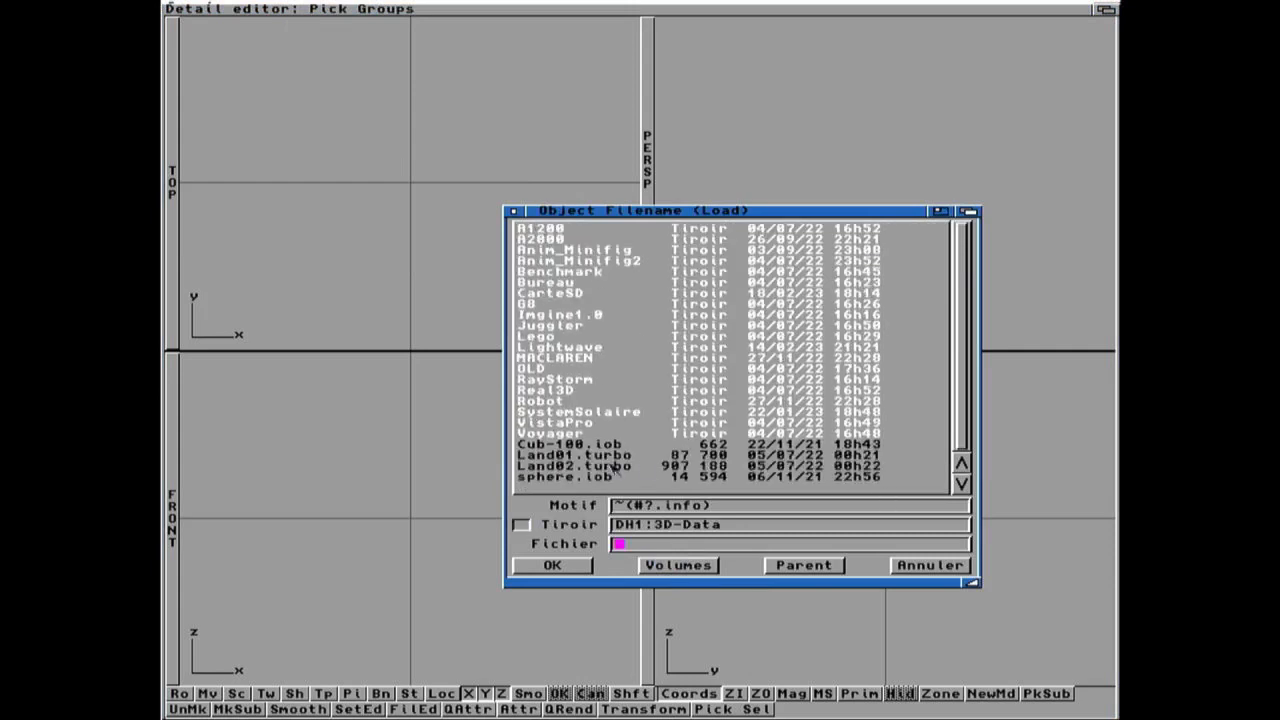
double_click(600, 456)
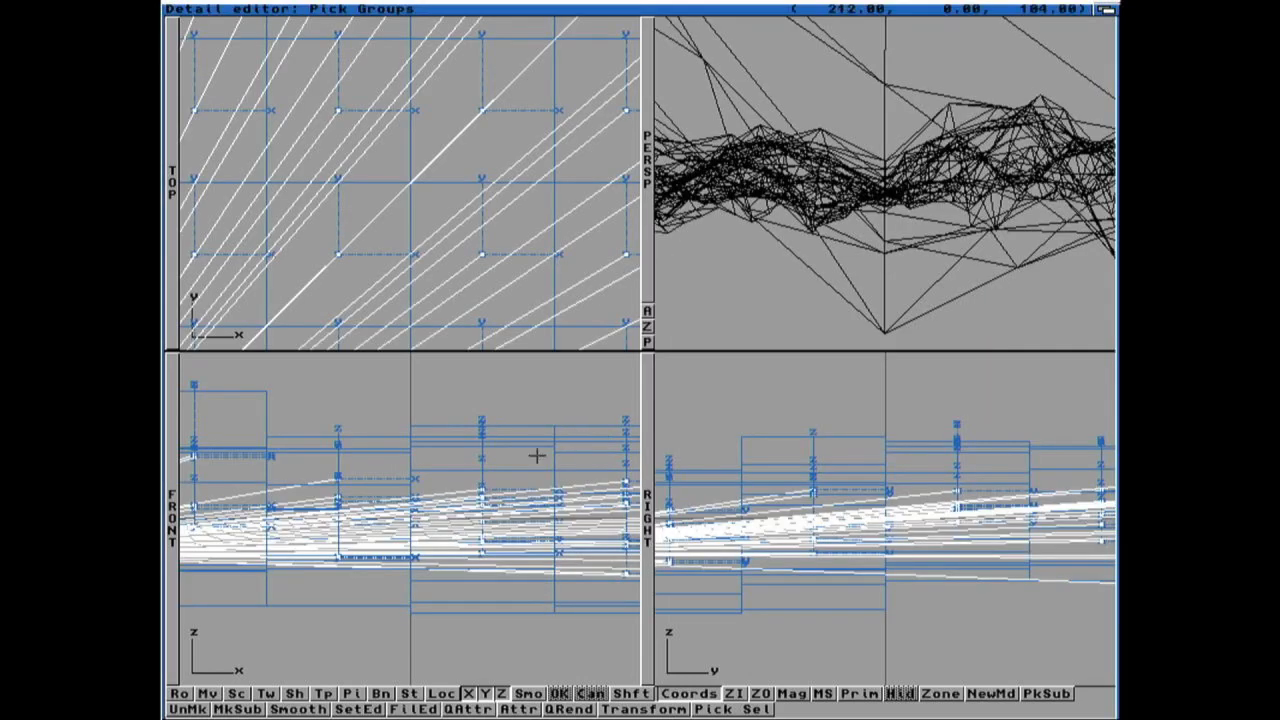
- Quick-render the whole terrain from a raised perspective angle, accepting the default lighting angles of 0.00
key(super+o)
key(super+o)
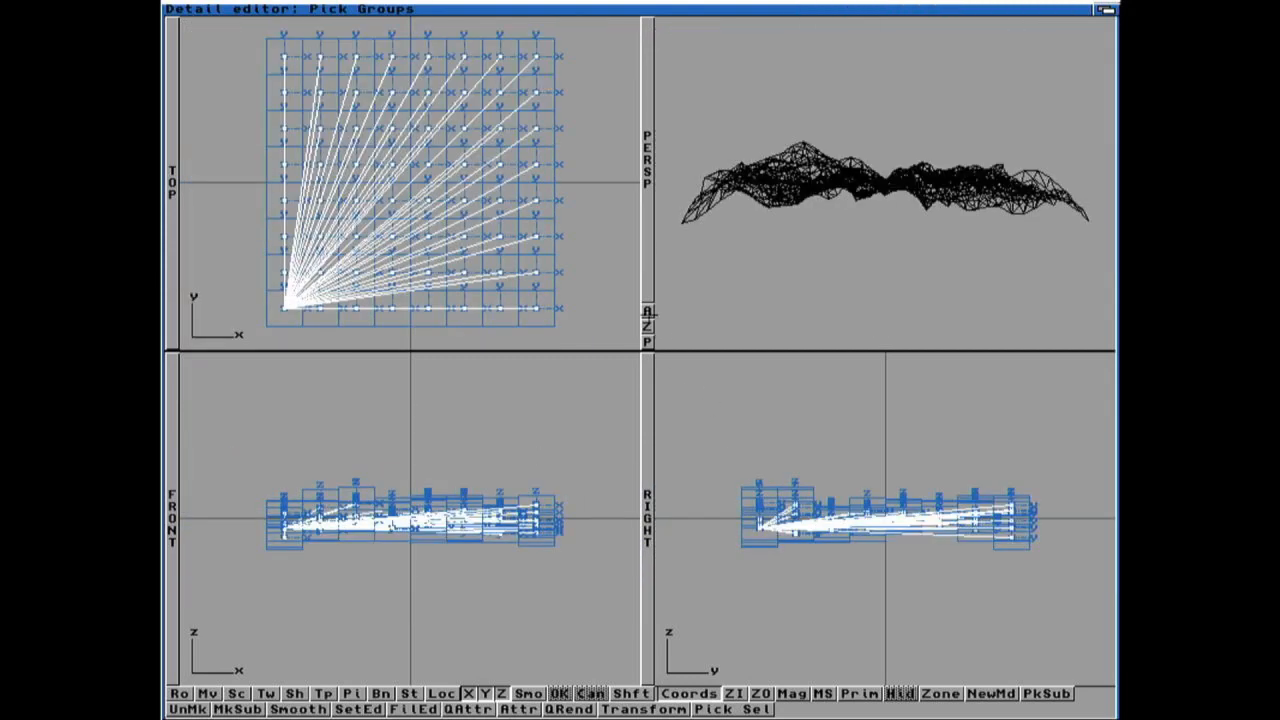
drag(647, 311, 814, 309)
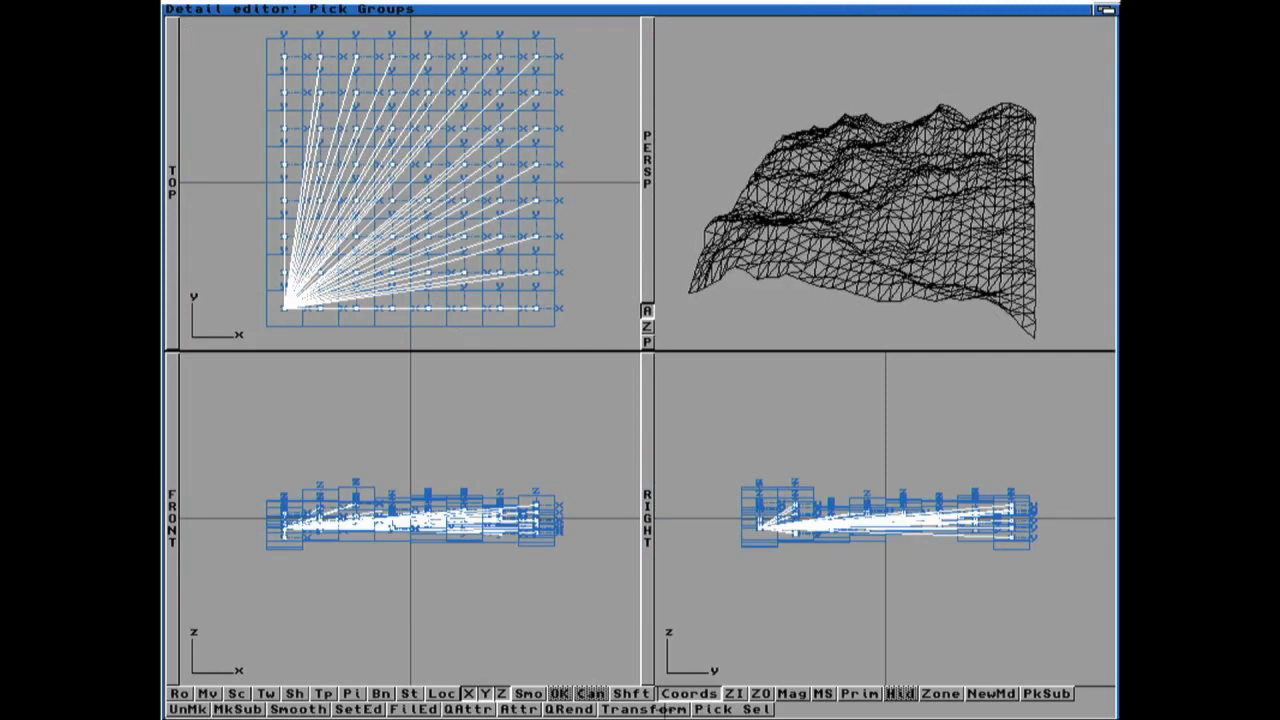
click(548, 708)
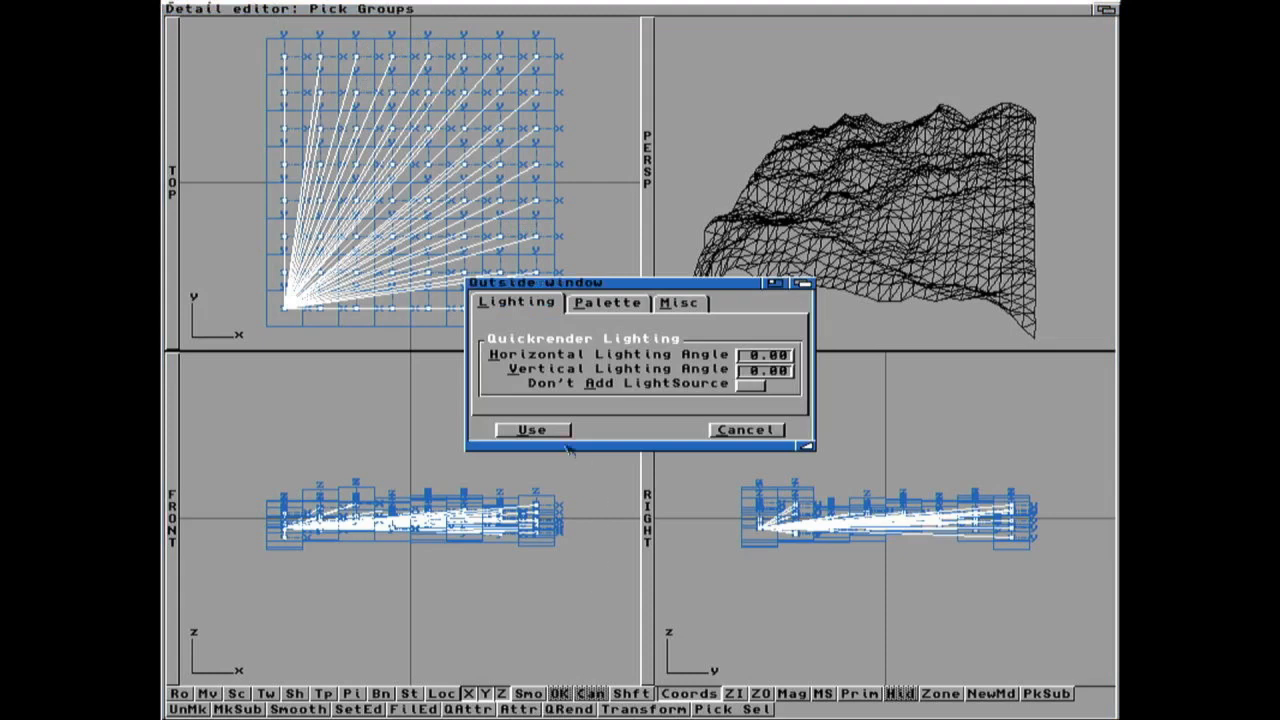
click(551, 431)
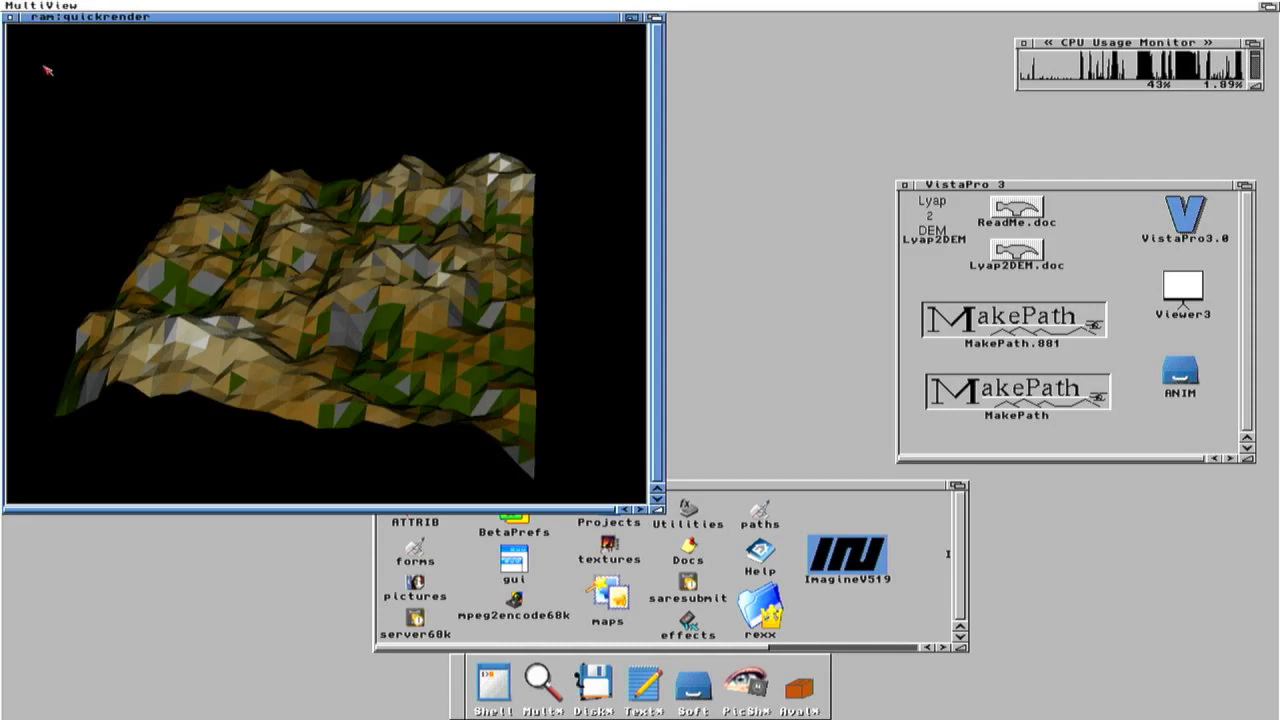
- Close the quick-render picture, return to Imagine's Detail editor and delete the whole Land01 terrain group
click(9, 18)
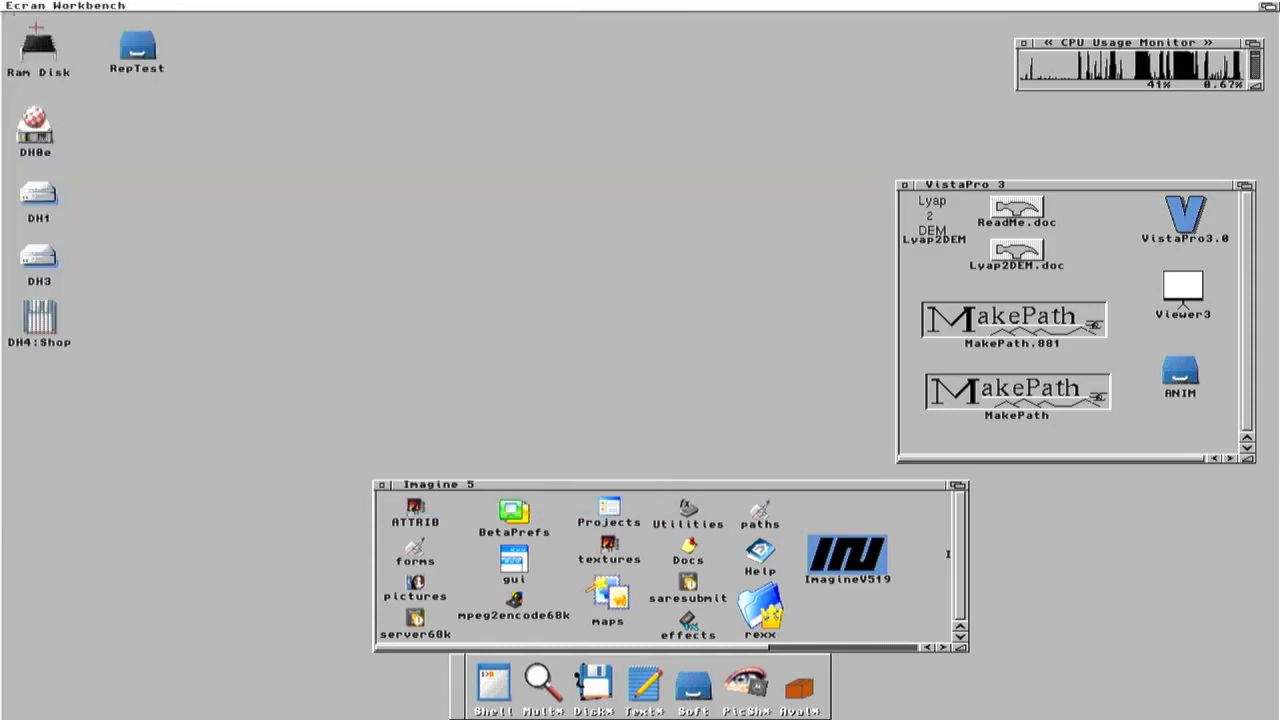
click(1269, 6)
click(284, 308)
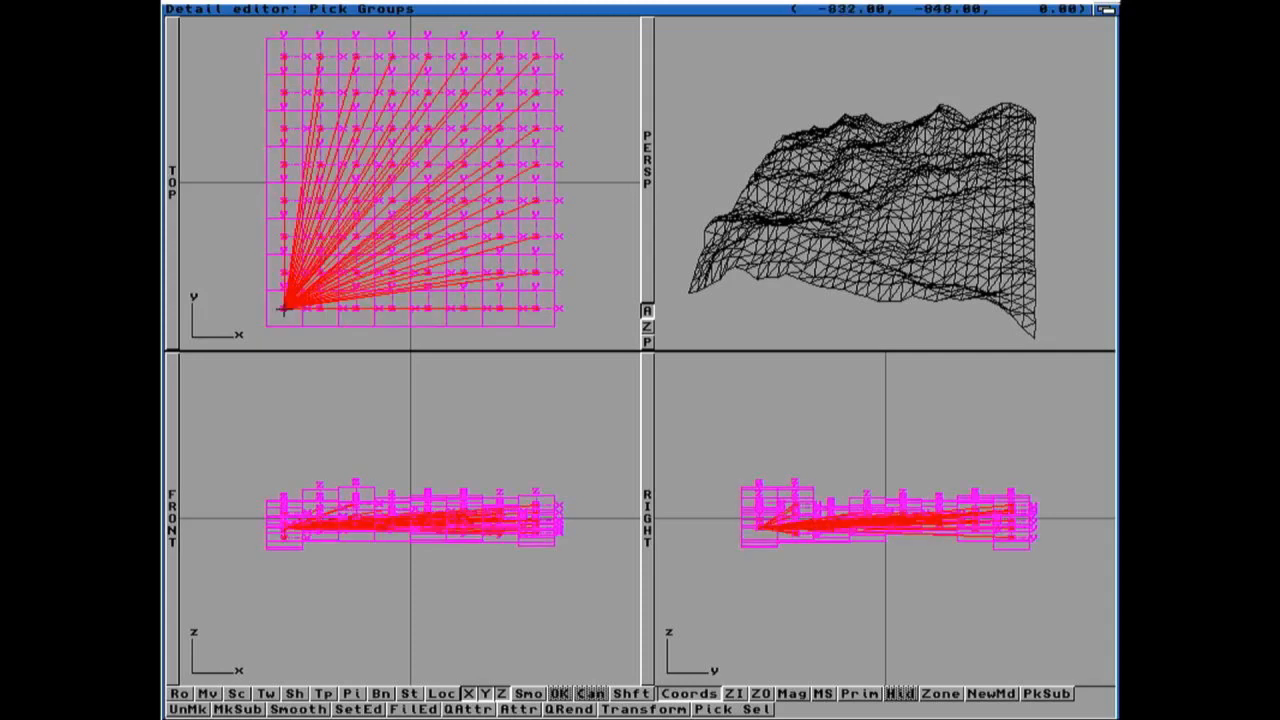
key(Delete)
- Load the object Land02.turbo from DH1:3D-Data into the Detail editor
right_drag(389, 60, 300, 20)
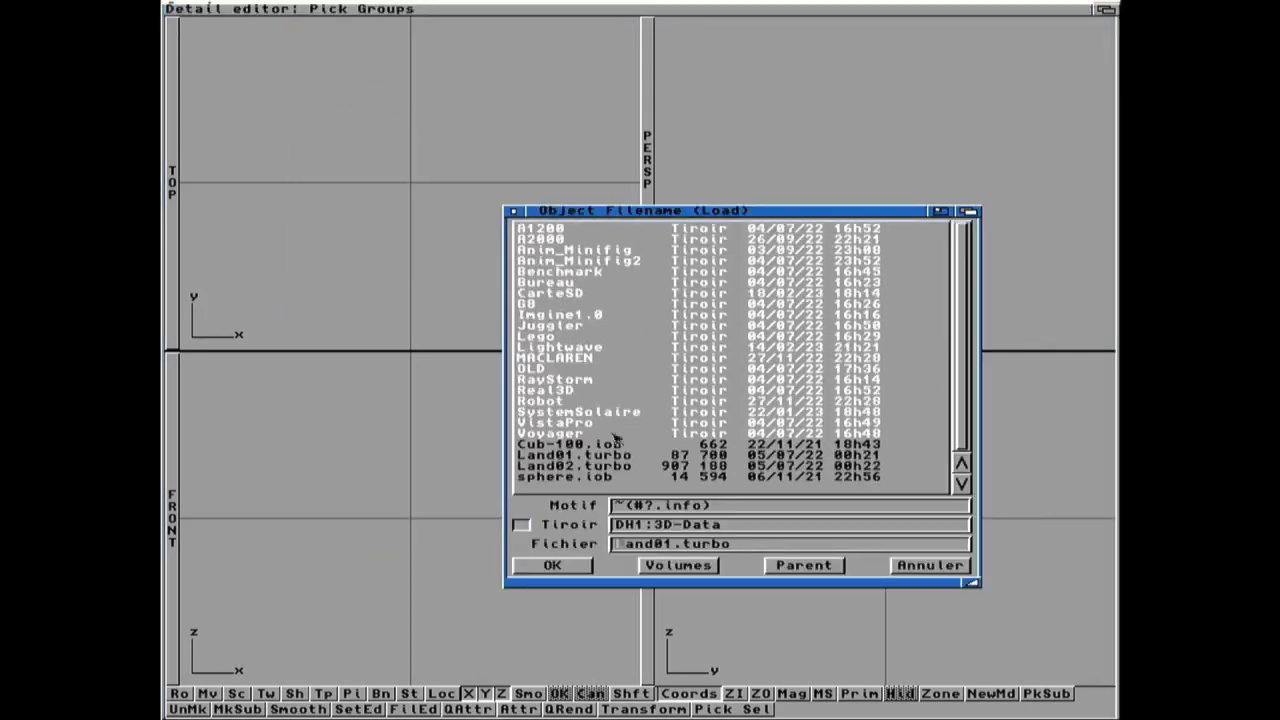
click(588, 467)
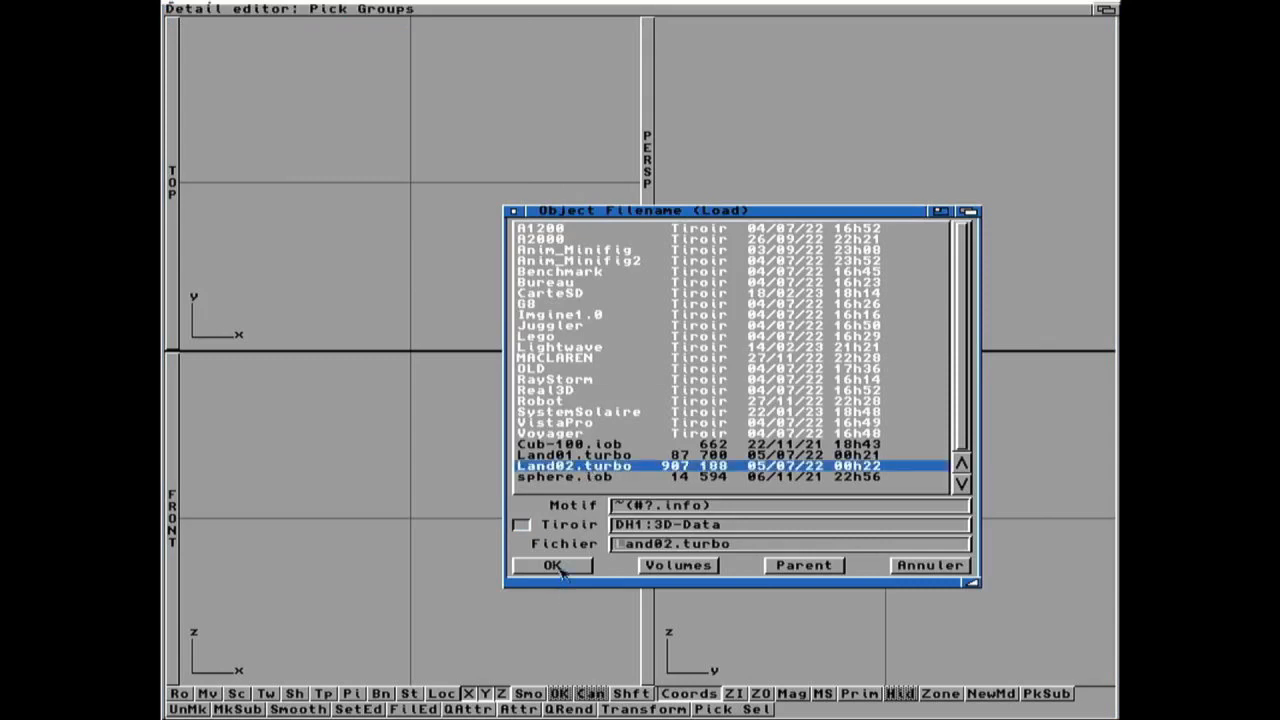
click(553, 566)
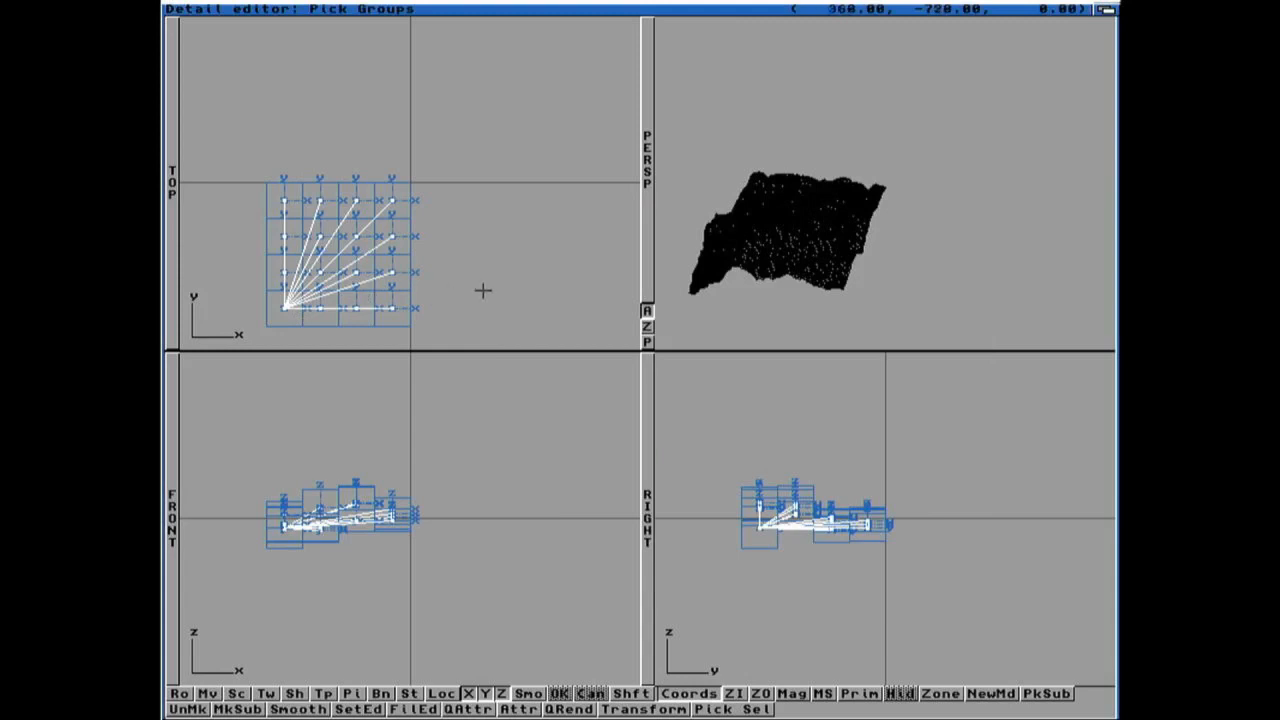
- Quick-render the Land02 terrain with all of it framed in perspective, accepting the default lighting angles of 0.00
key(Left)
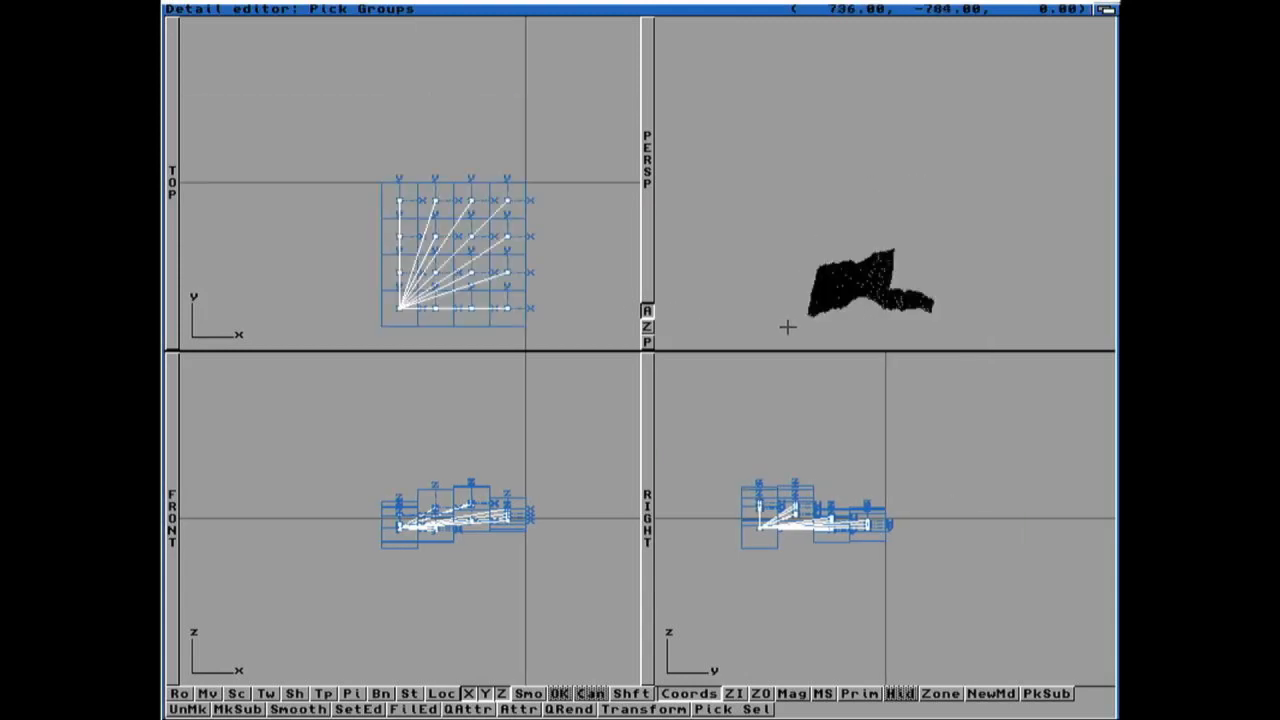
key(Down)
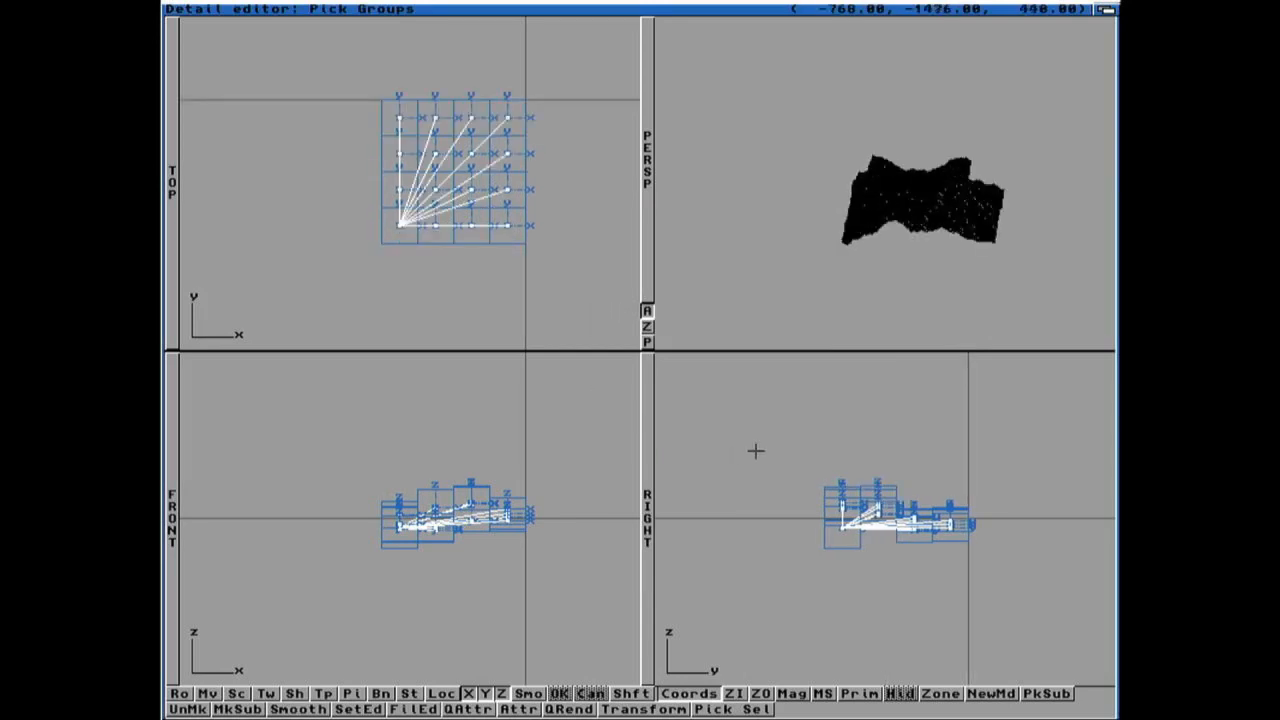
click(648, 327)
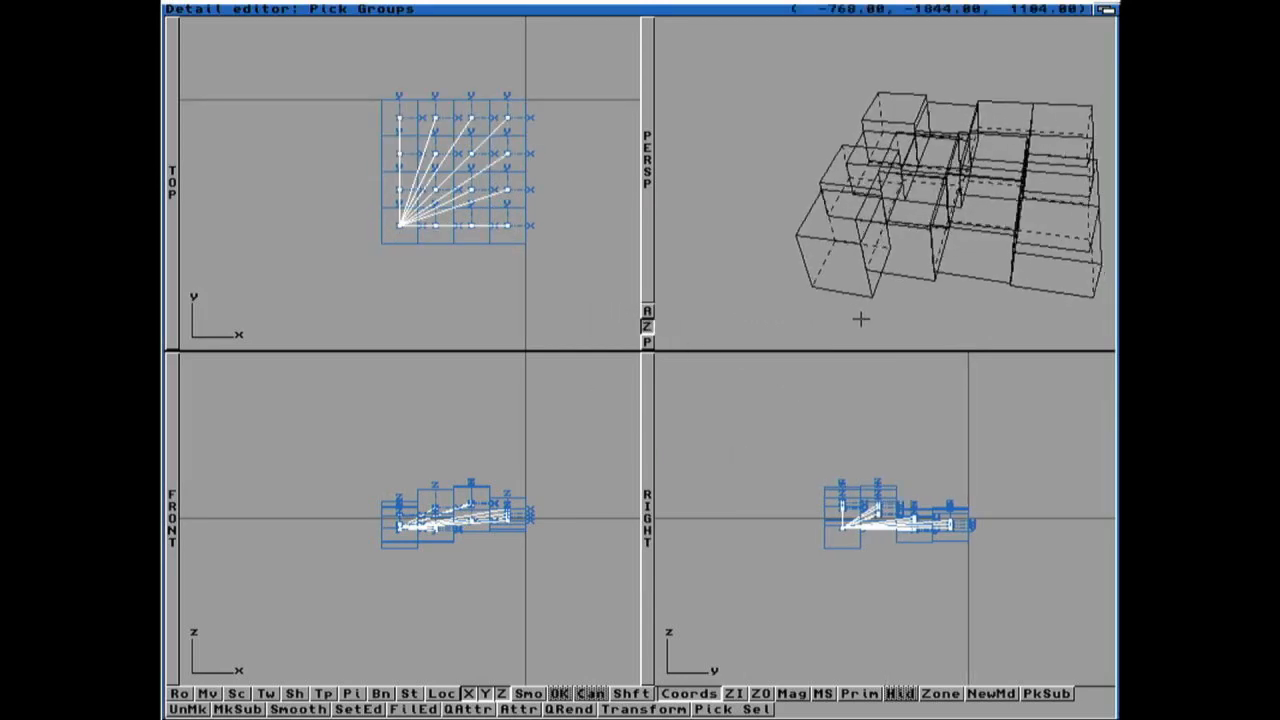
click(652, 312)
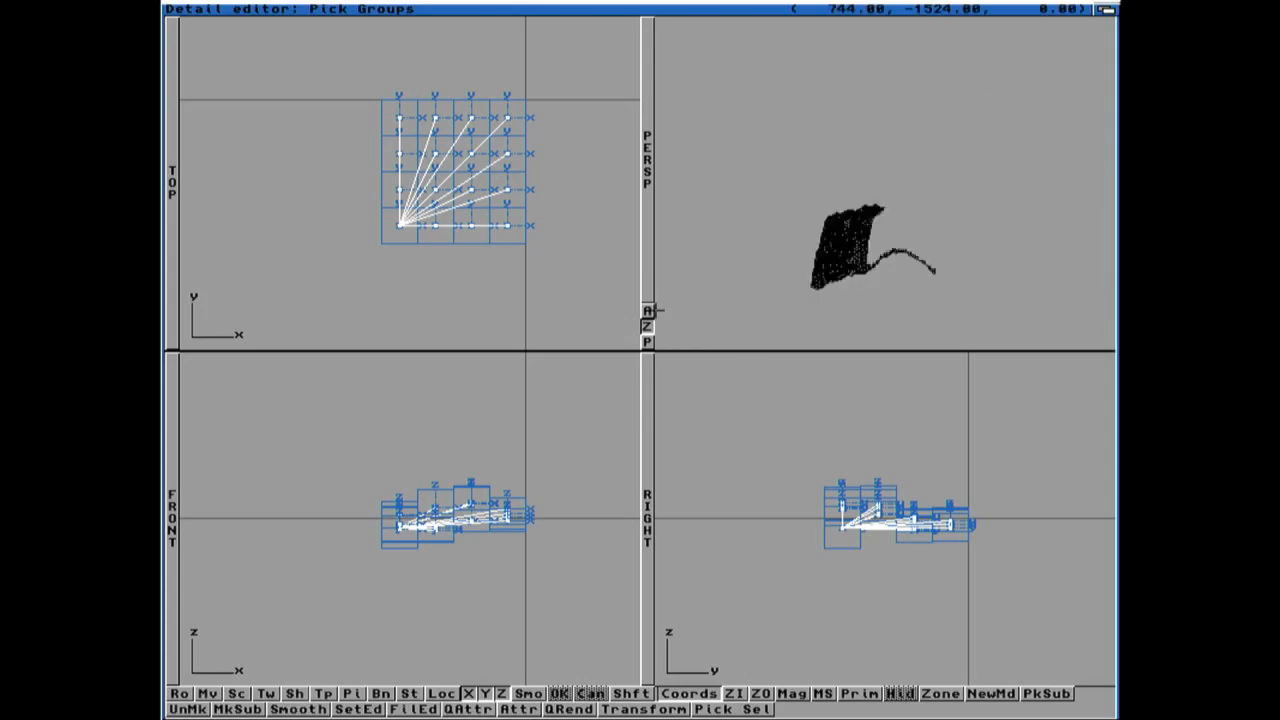
key(Left)
key(Right)
key(Right)
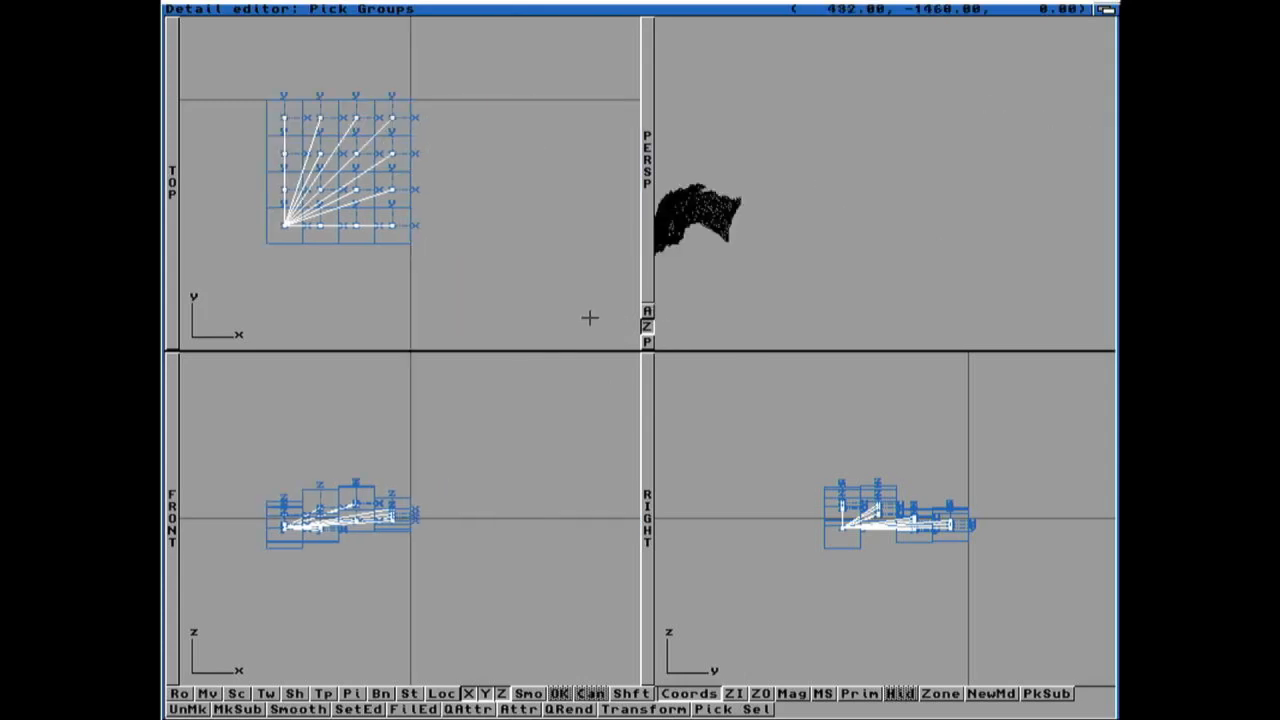
key(Left)
click(655, 312)
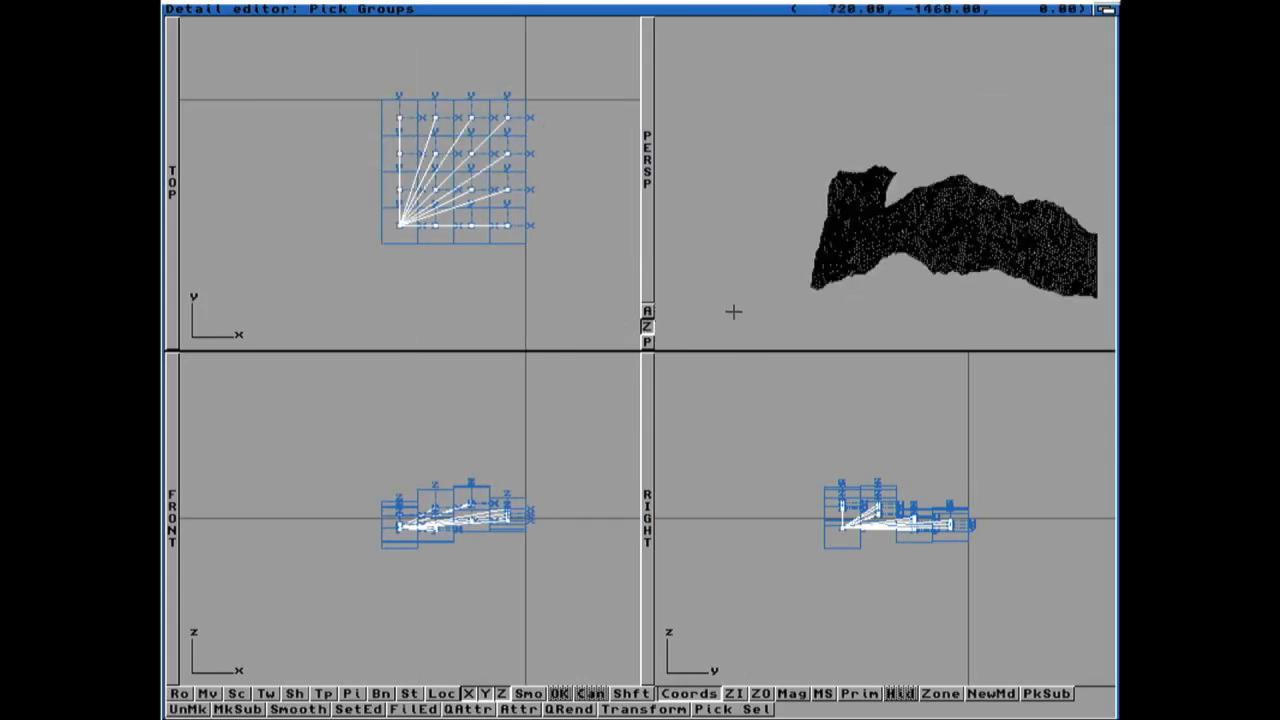
mouse_move(652, 312)
mouse_down()
mouse_move(814, 317)
mouse_move(795, 321)
mouse_up()
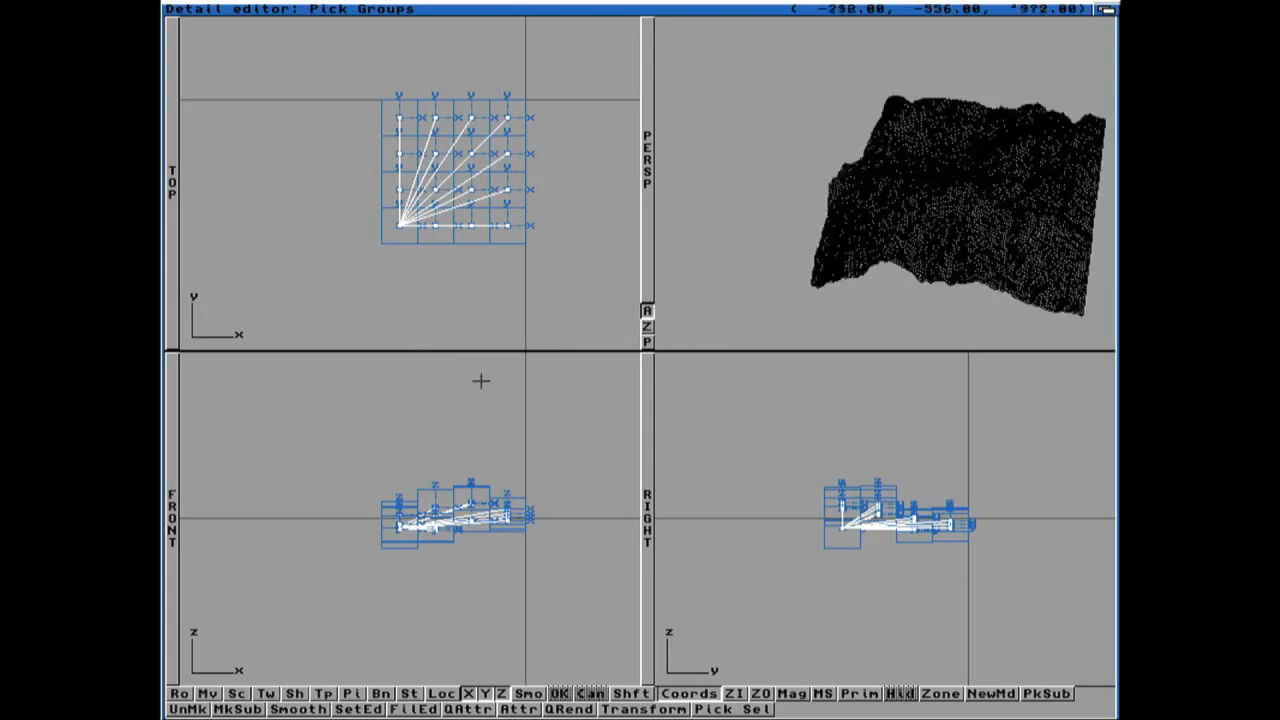
click(566, 708)
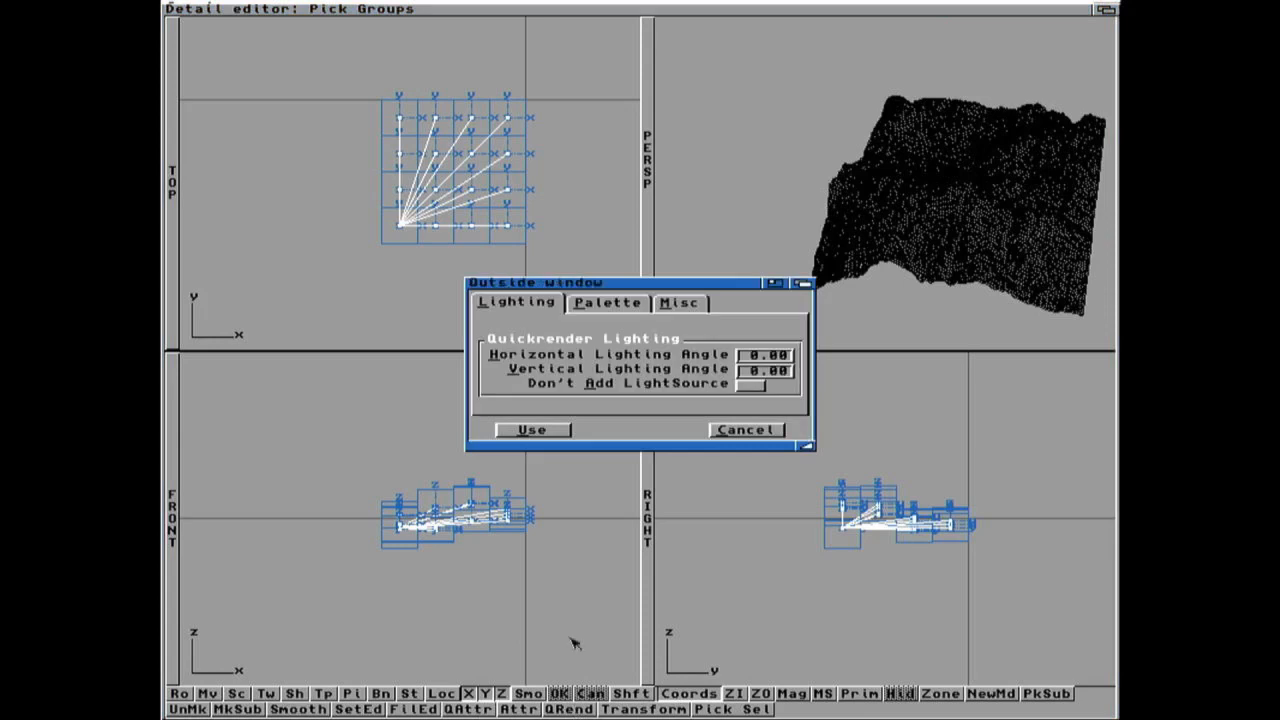
click(545, 430)
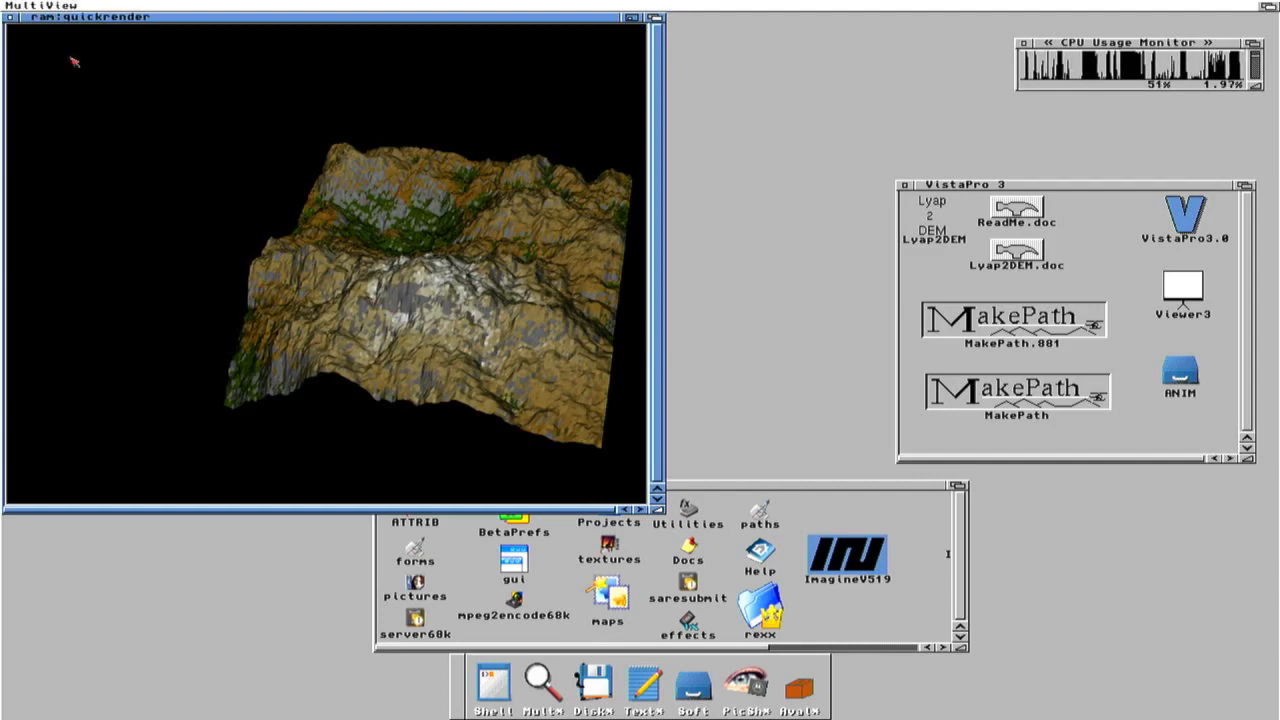
- Close the rendered picture, go back to Imagine and delete the Land02 terrain group from the Detail editor
click(10, 17)
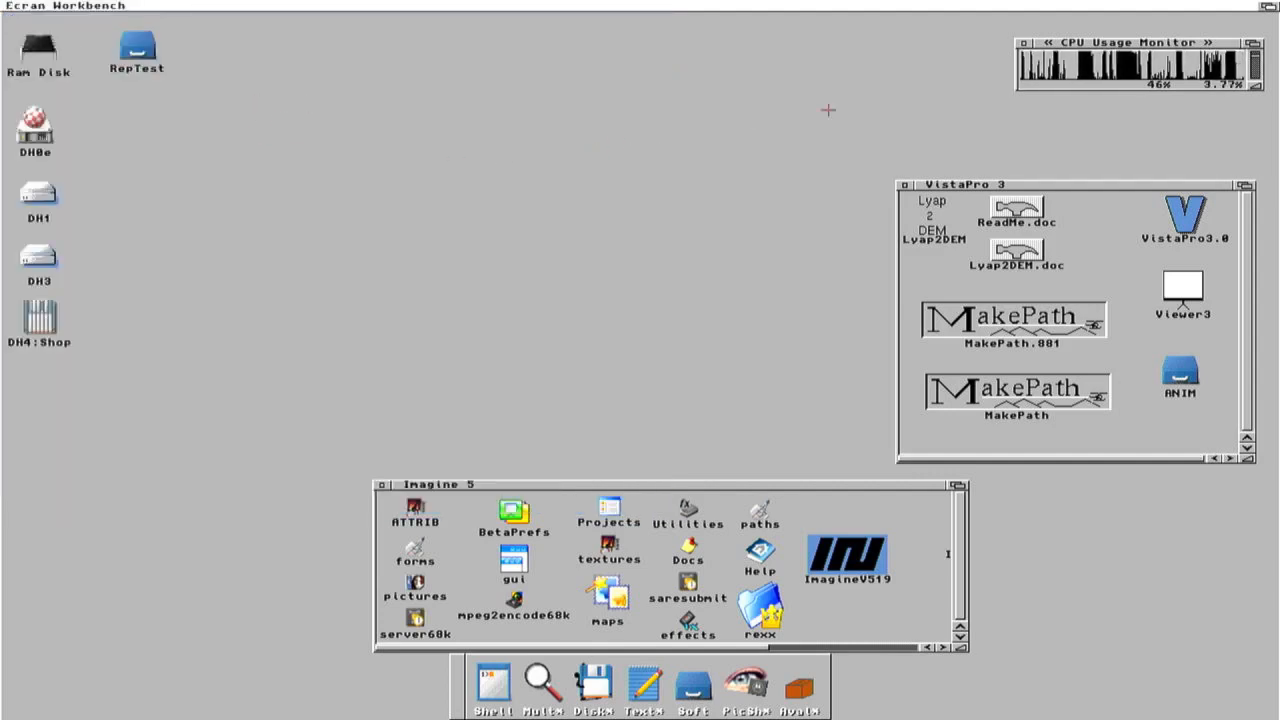
click(1268, 5)
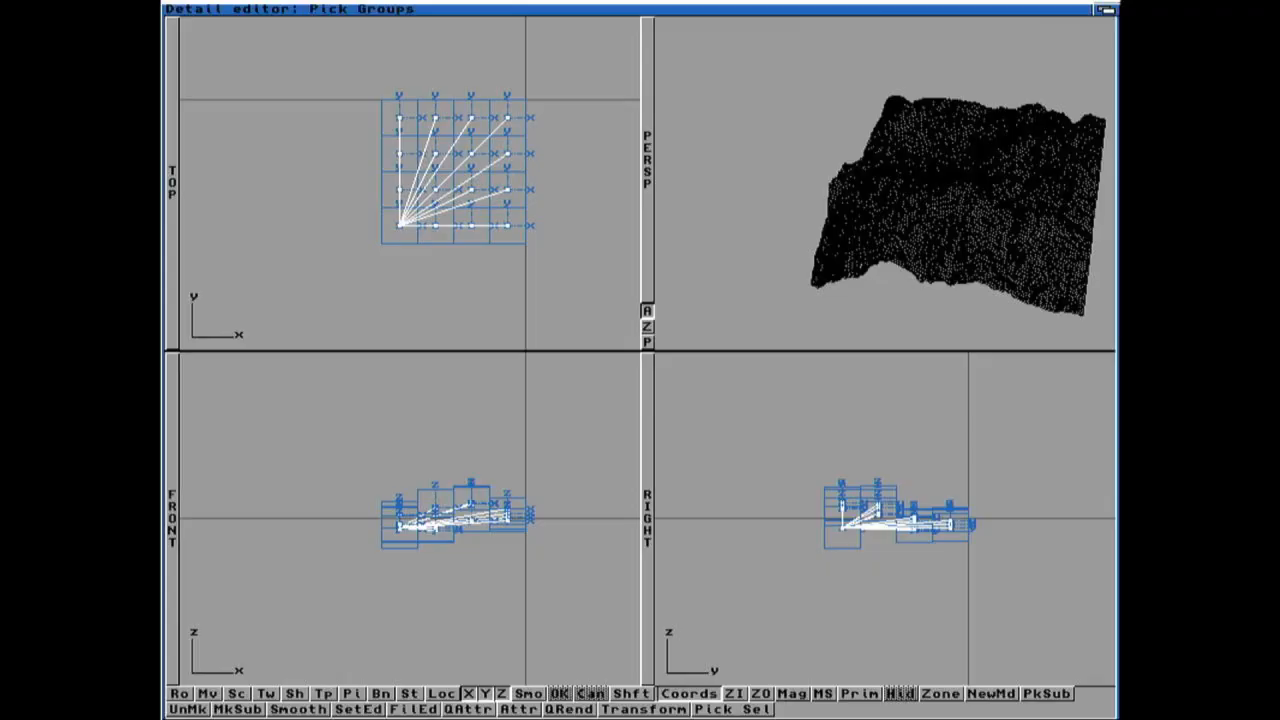
click(400, 224)
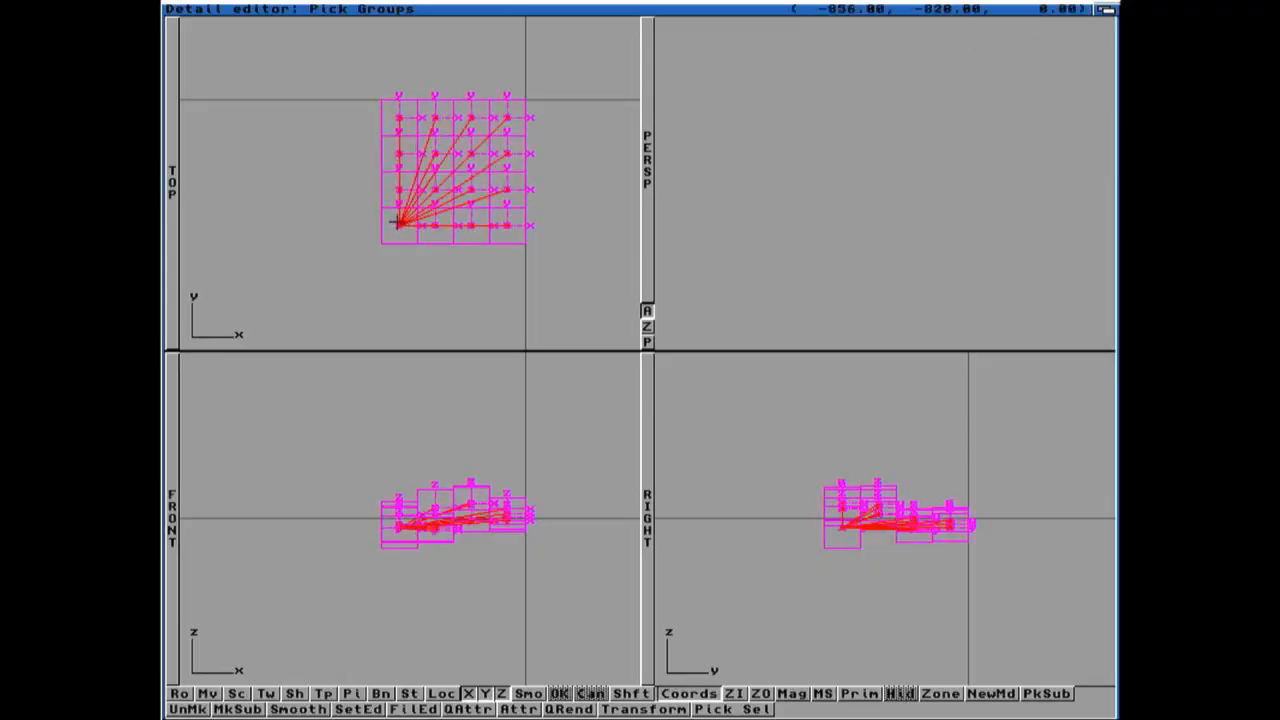
key(Delete)
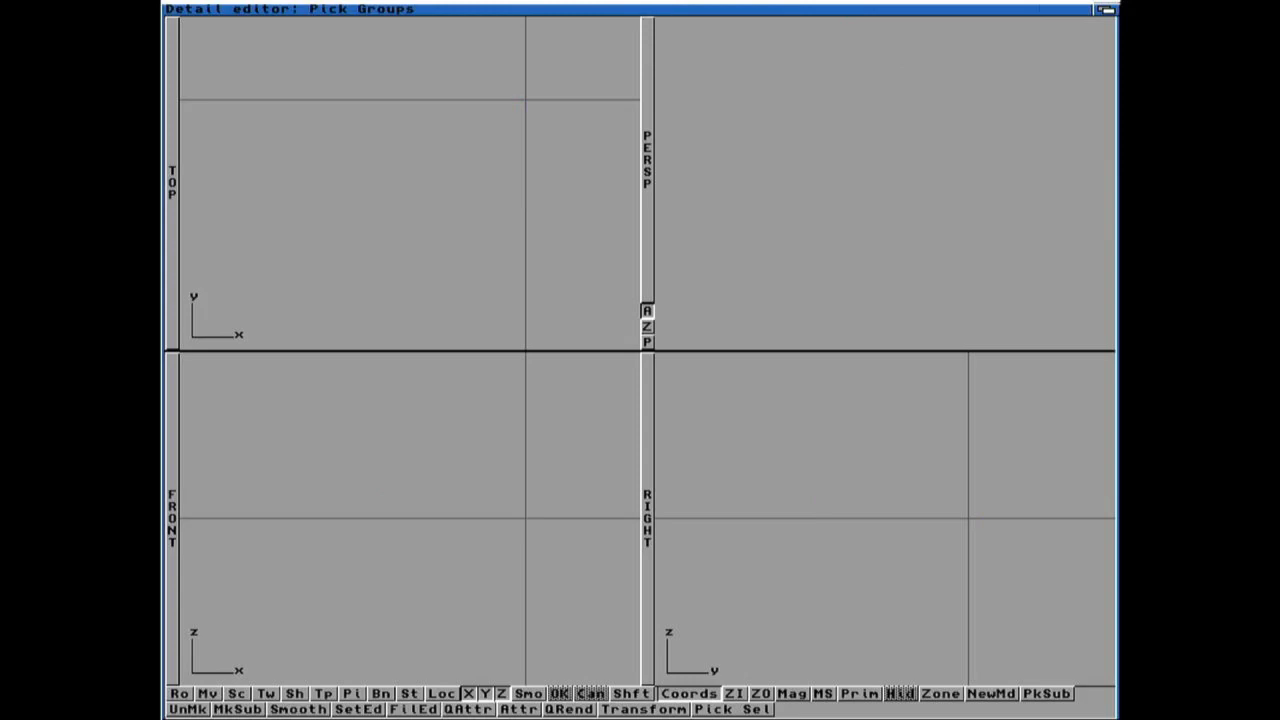
- Switch to the Workbench, launch VistaPro3.0 and generate a random fractal landscape with fractal divisor 8
click(1106, 10)
double_click(1185, 216)
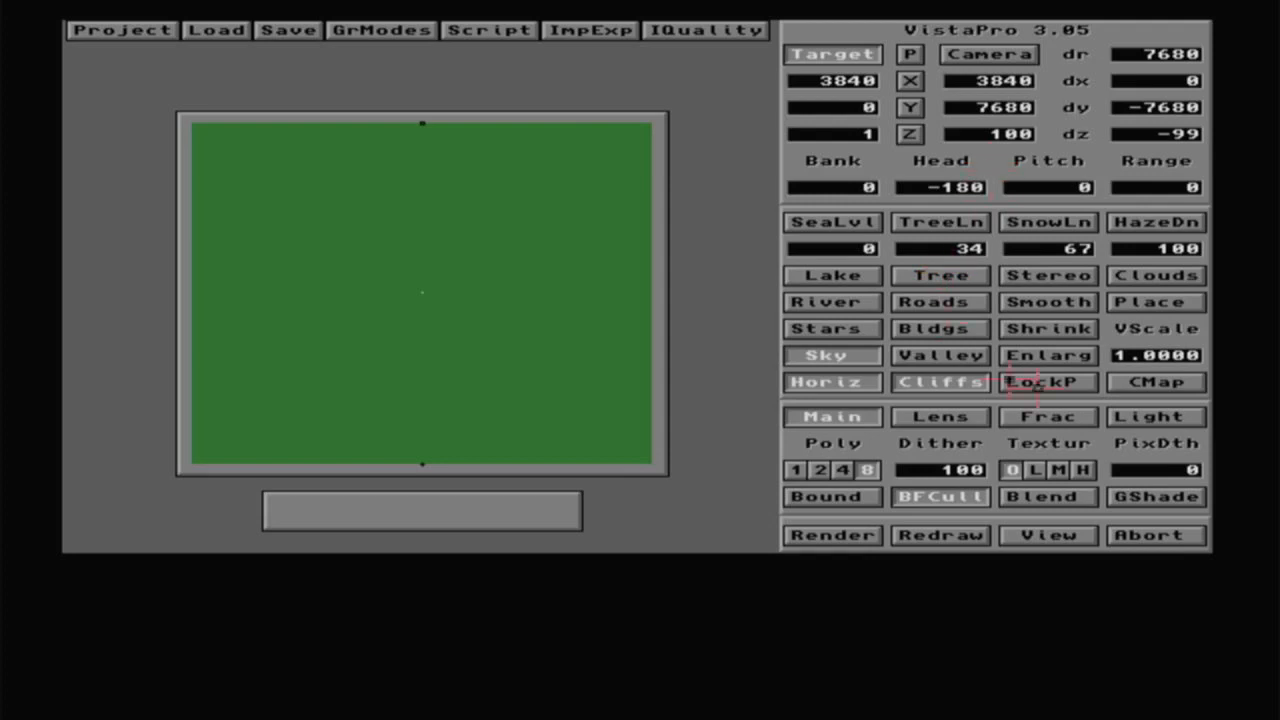
click(1048, 416)
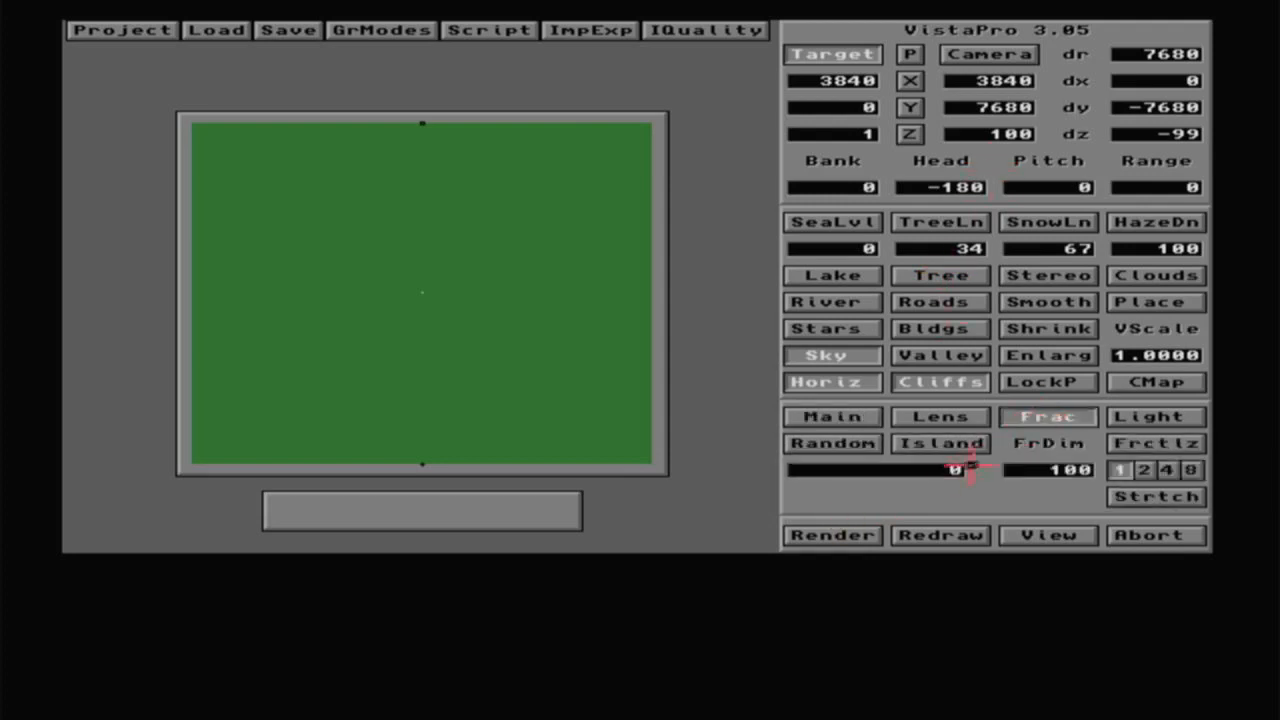
click(1188, 471)
click(829, 445)
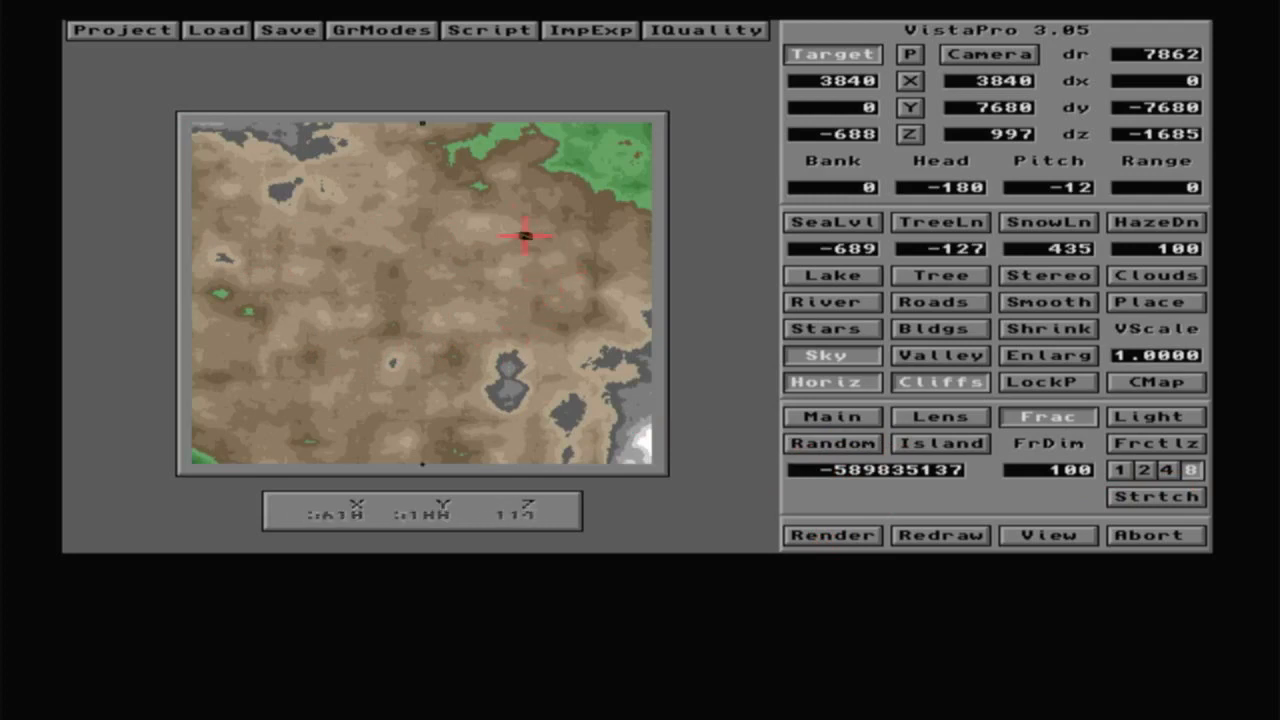
- Render the landscape with polygon size 2 and medium texture of the Shading type, and return to the map
click(850, 418)
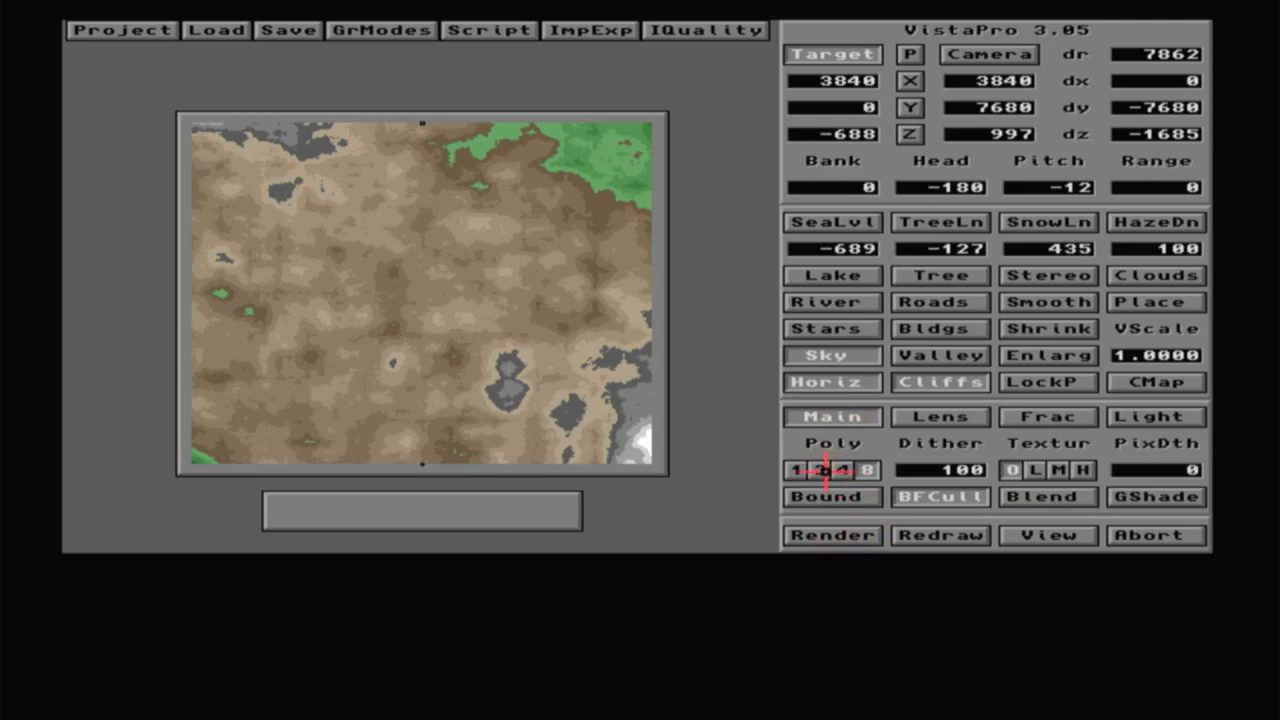
click(1058, 470)
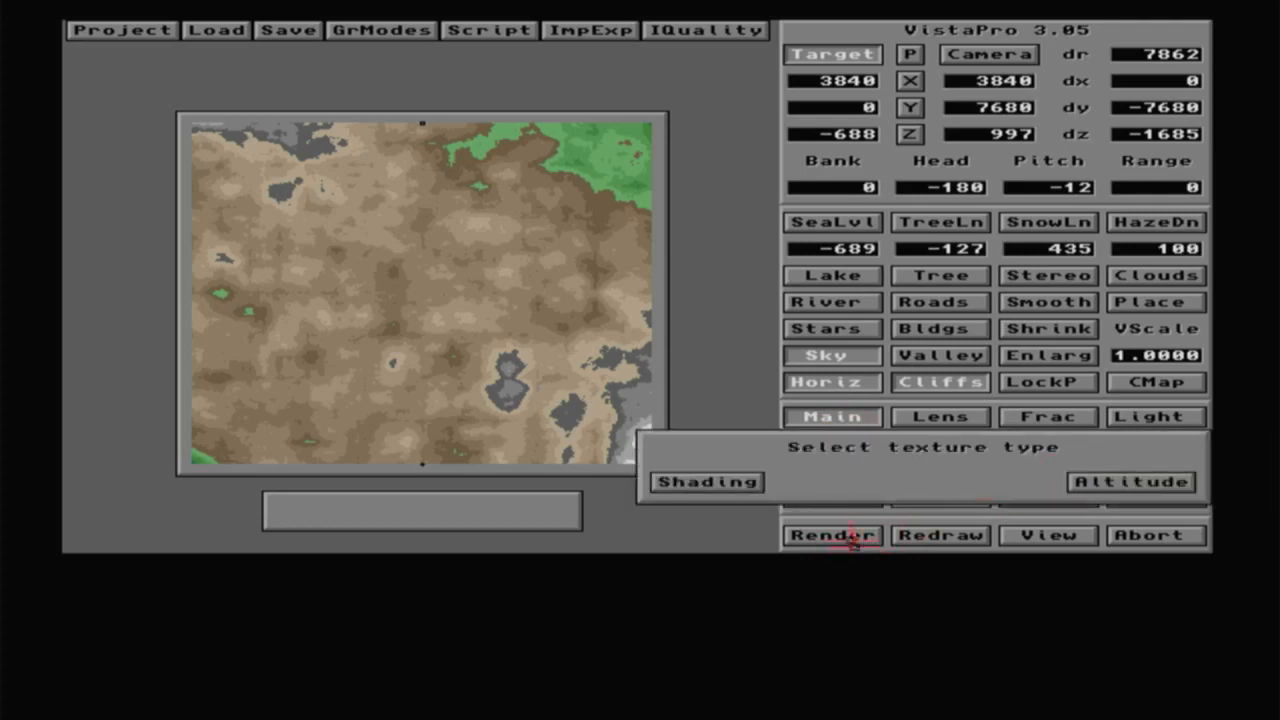
click(714, 482)
click(851, 537)
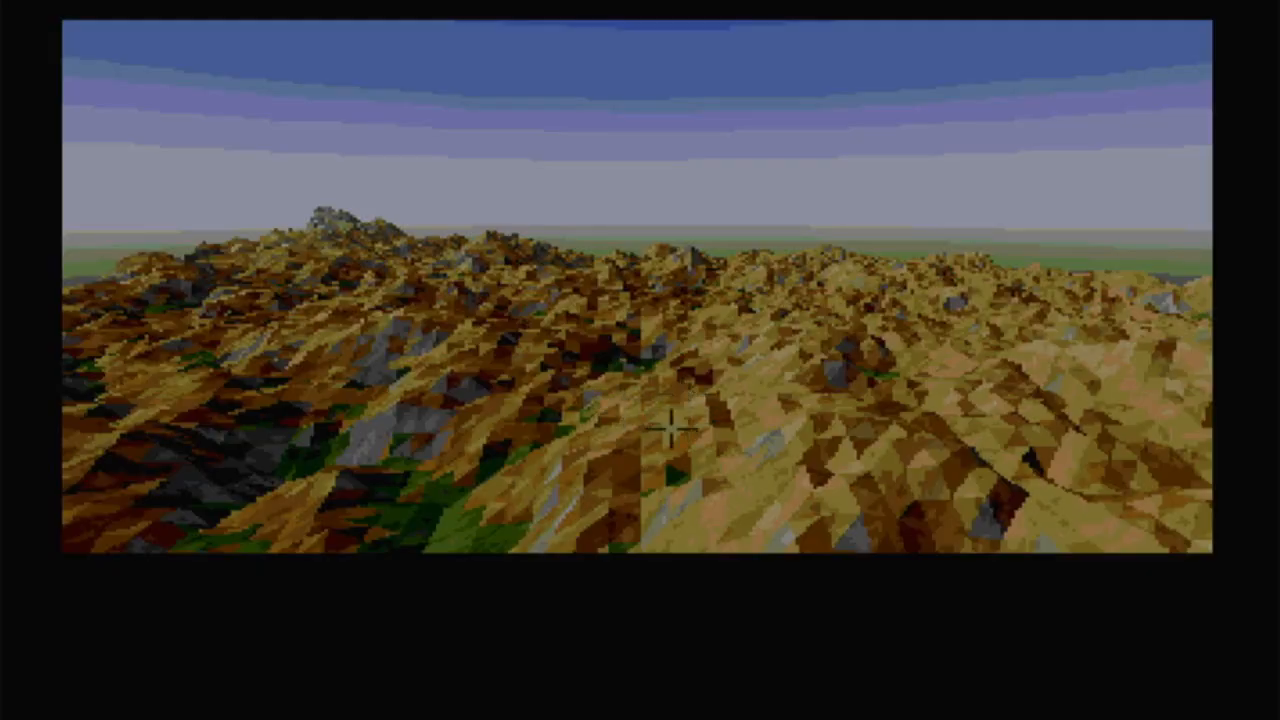
click(700, 437)
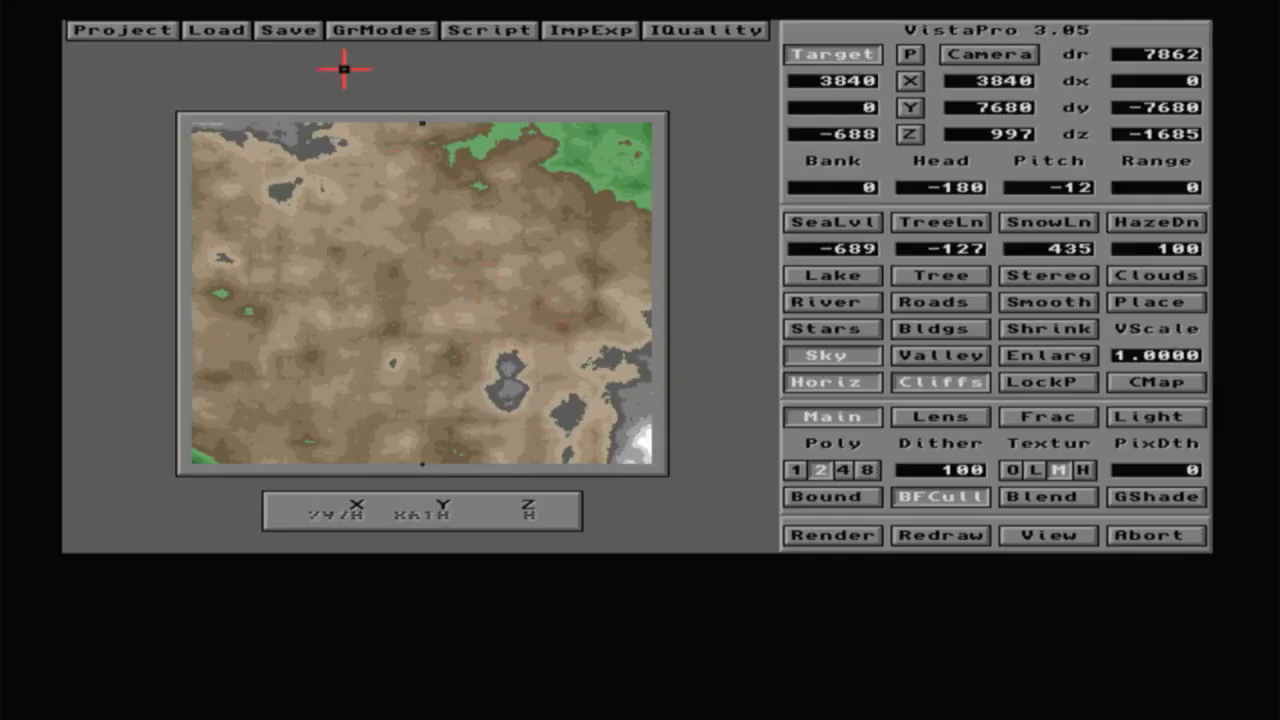
- Set the polygon size to 1 and the texture level to high (H)
click(293, 31)
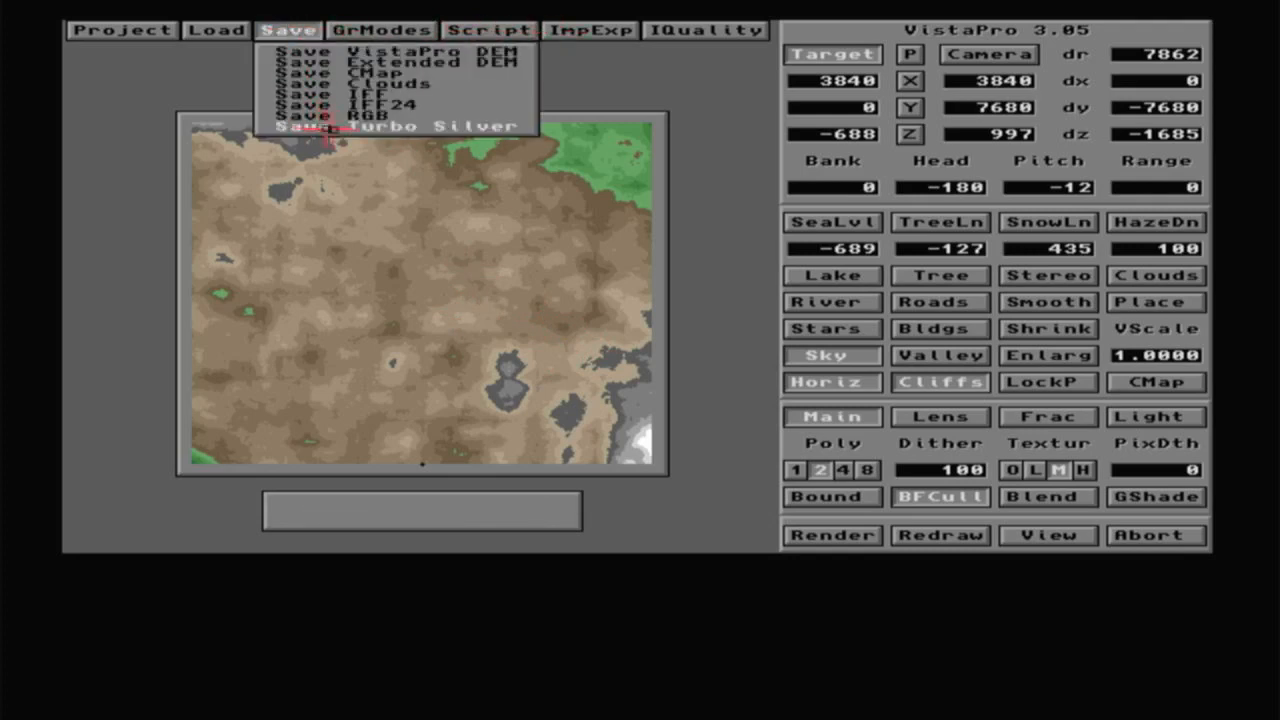
click(707, 197)
click(795, 469)
click(1081, 470)
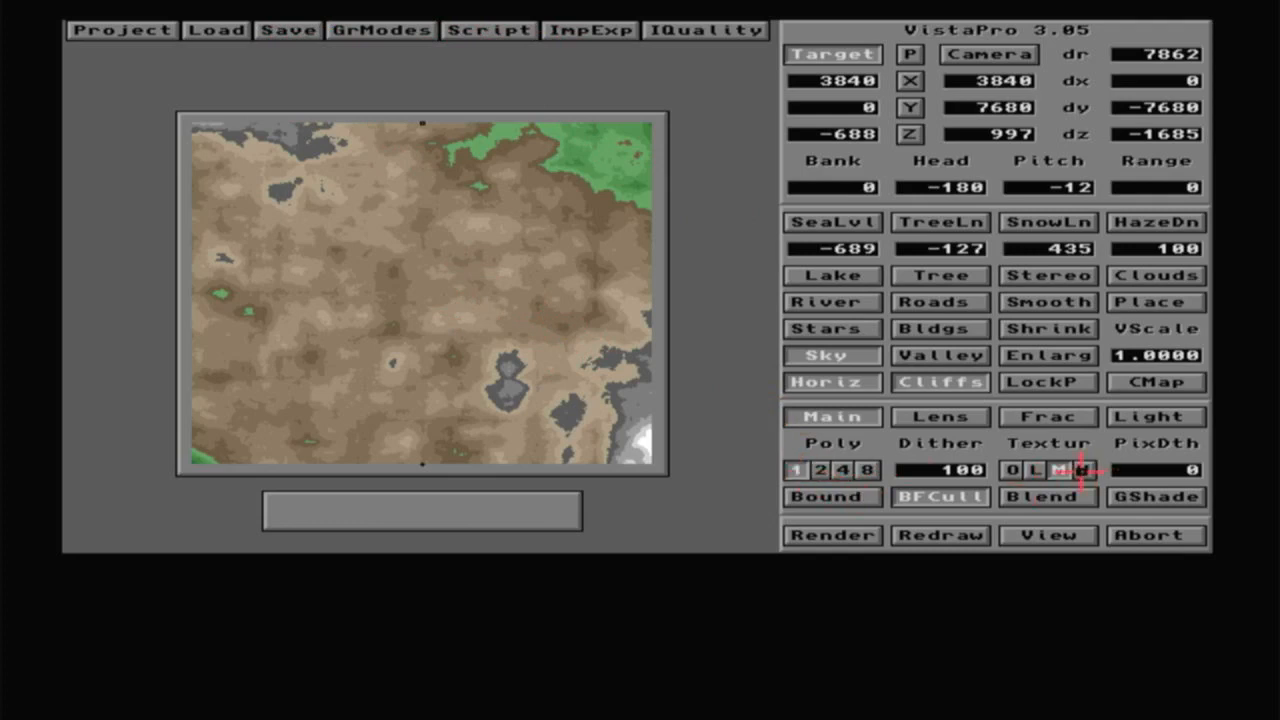
- Start a Turbo Silver save, decline creating the TURBOS drawer and browse to DH1:3D-Data
click(288, 30)
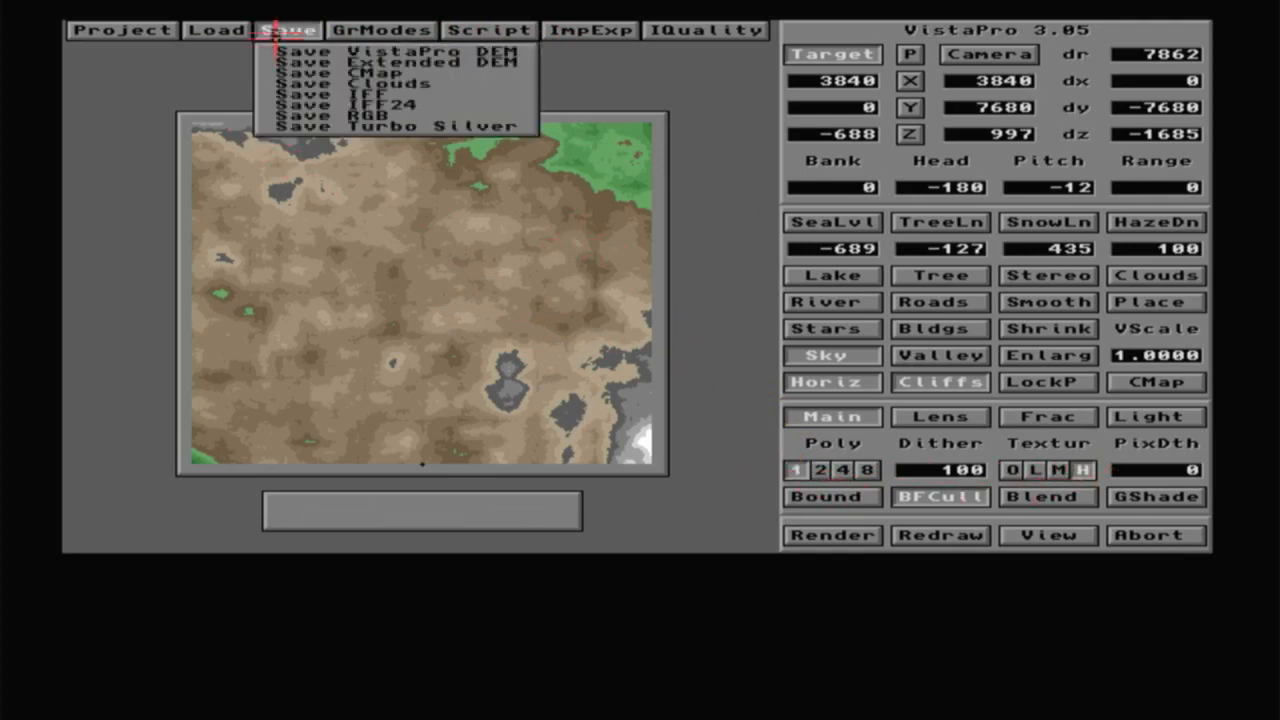
click(290, 126)
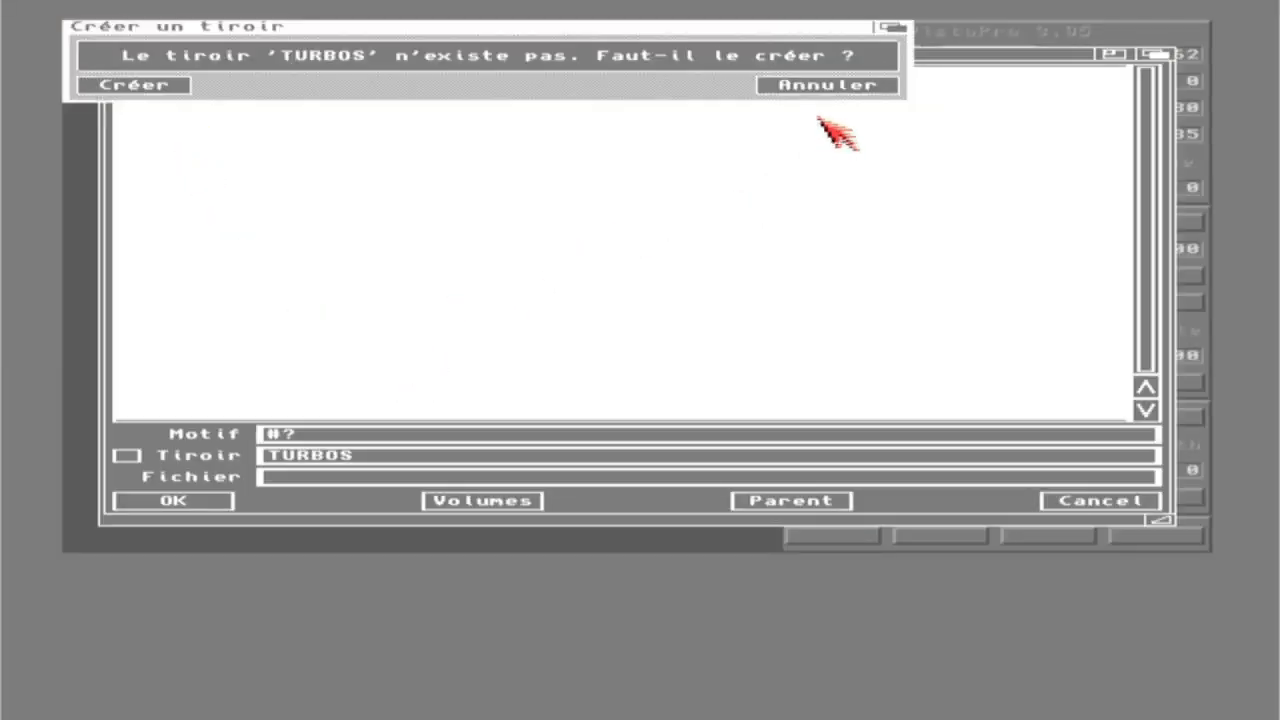
click(822, 86)
click(150, 86)
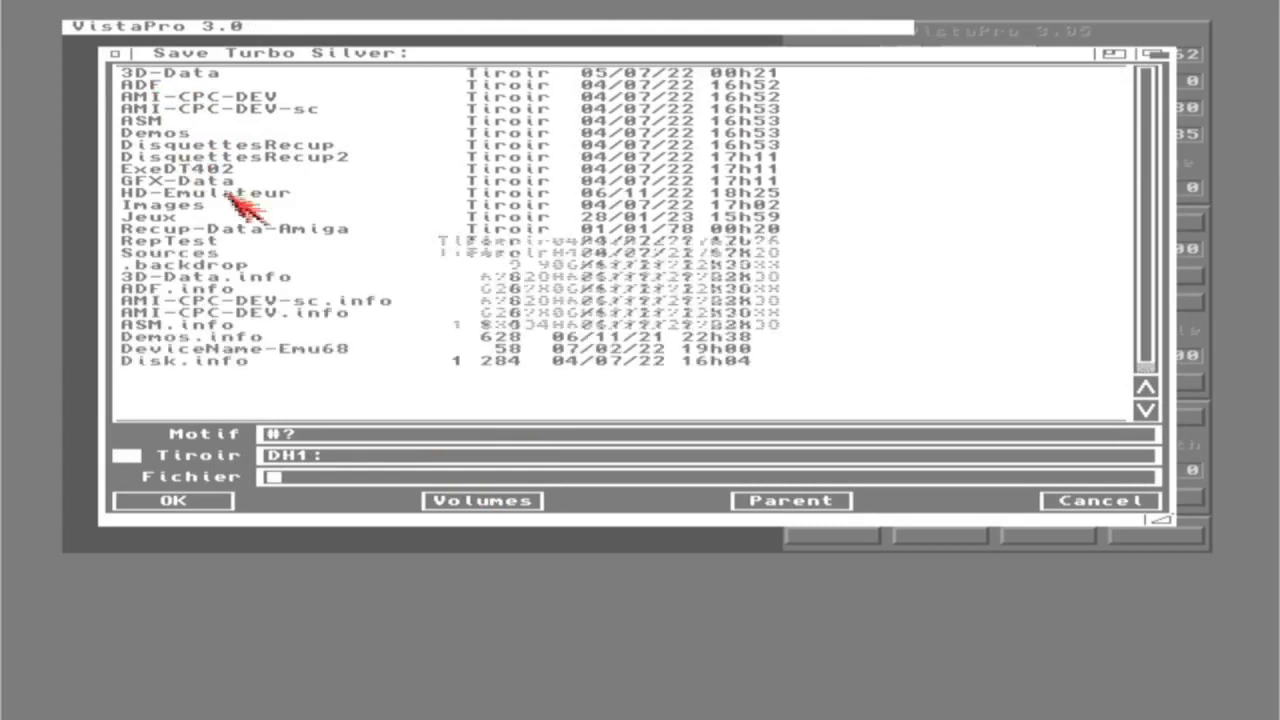
click(140, 72)
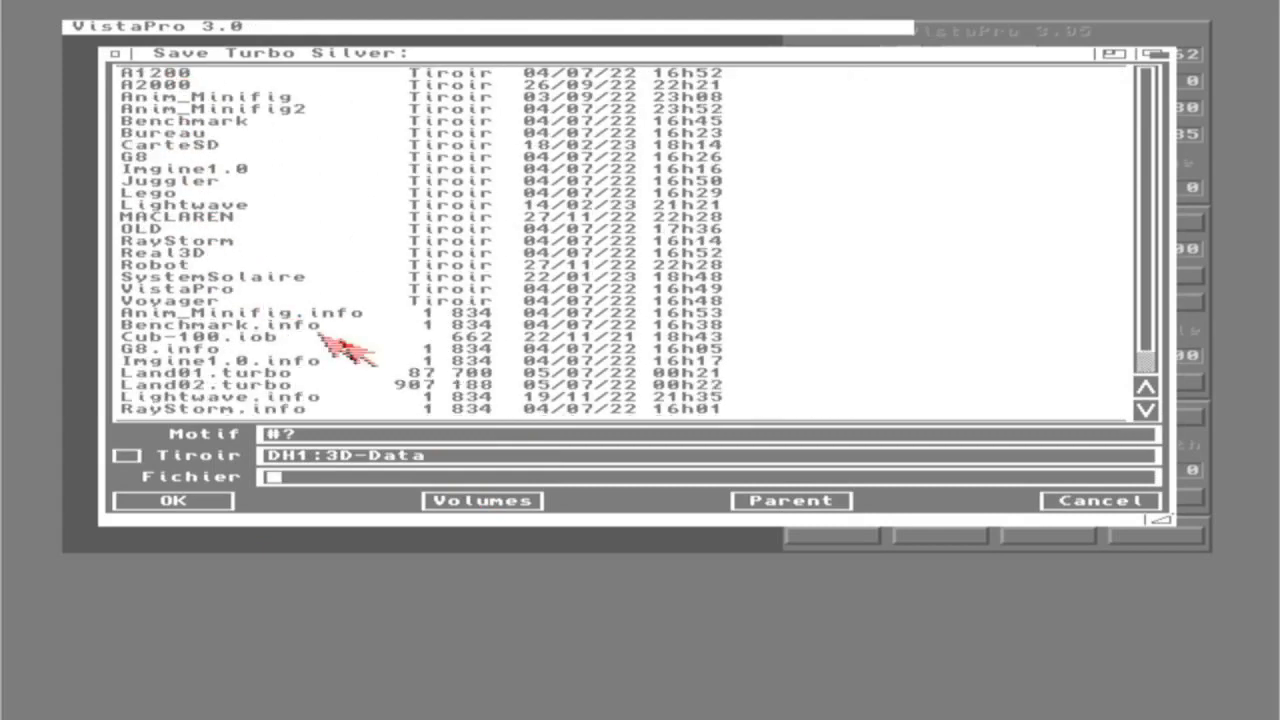
- Name the Turbo Silver object Land03.turbo, based on the existing Land02.turbo file name, and start the save
click(225, 386)
click(347, 476)
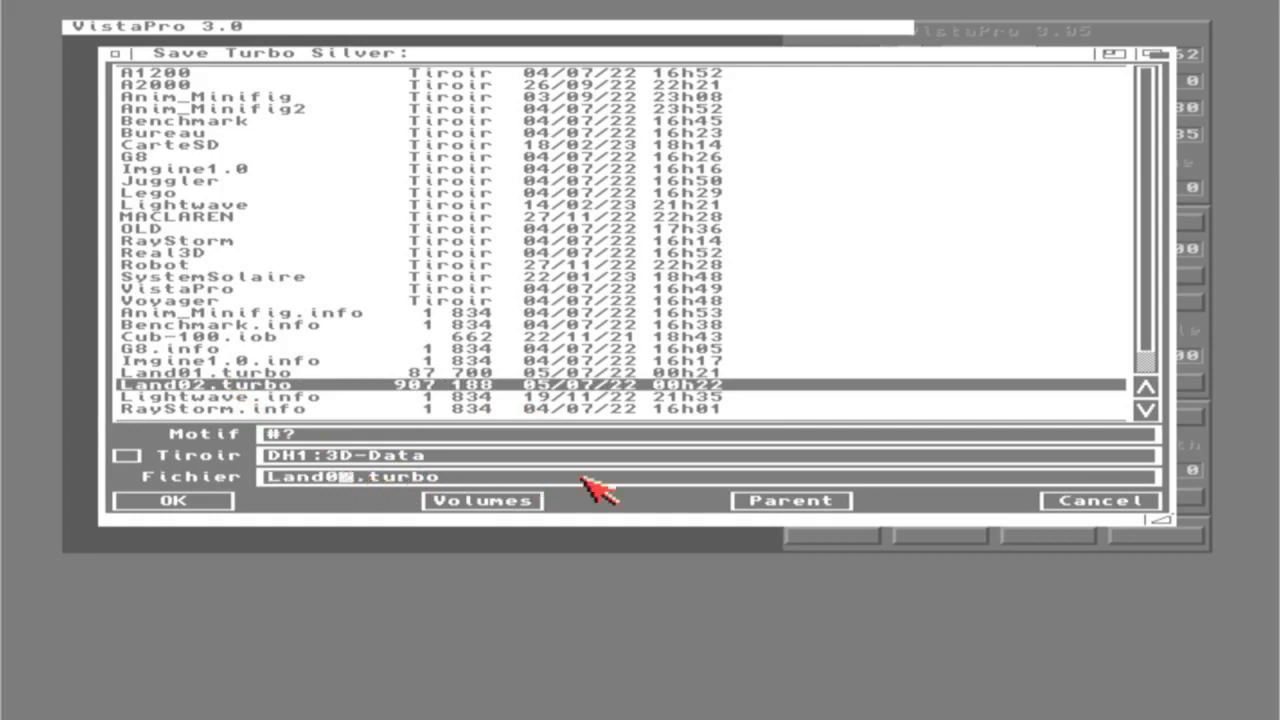
key(Delete)
text(3)
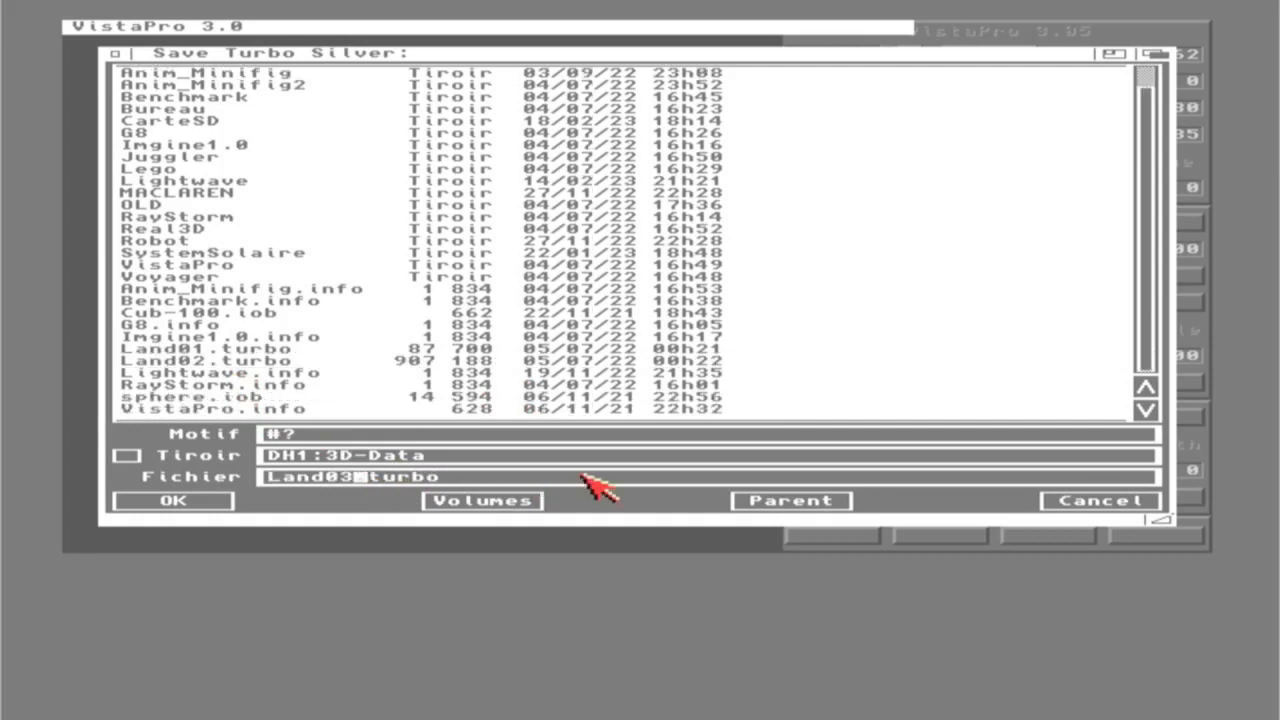
key(Return)
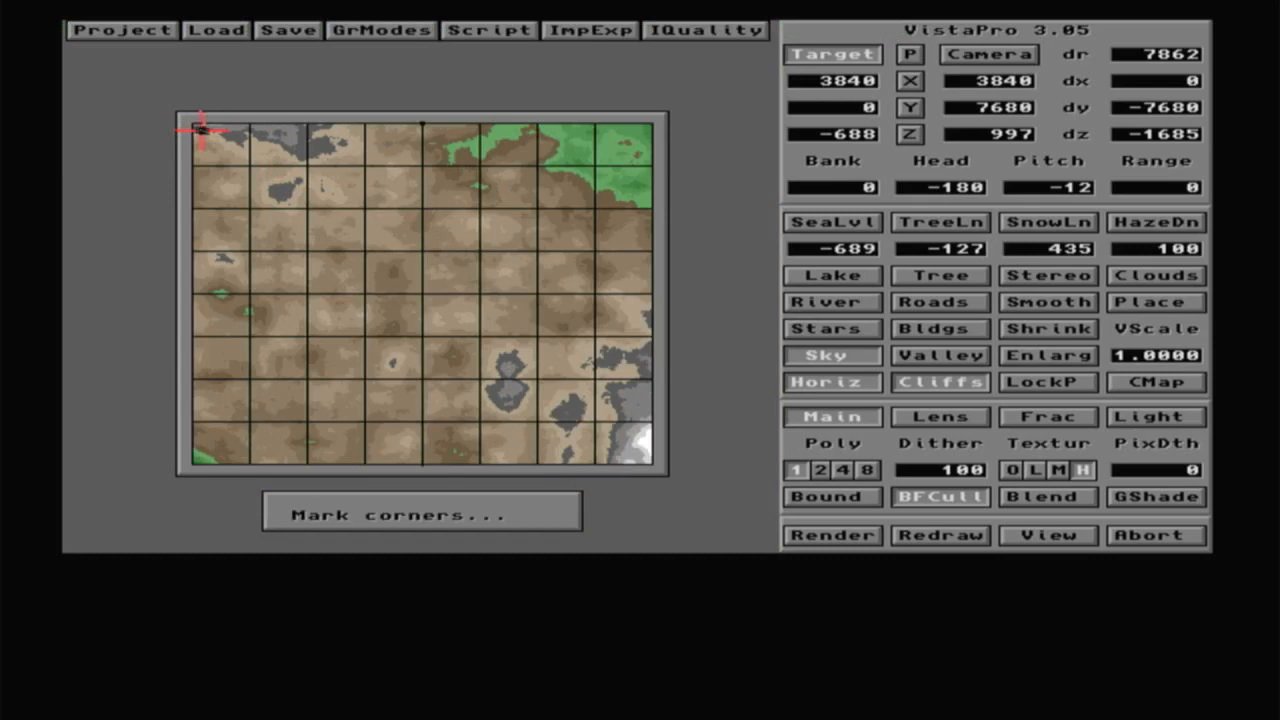
- Mark opposite corners of the map to export the full landscape and accept the colour calculation
click(193, 124)
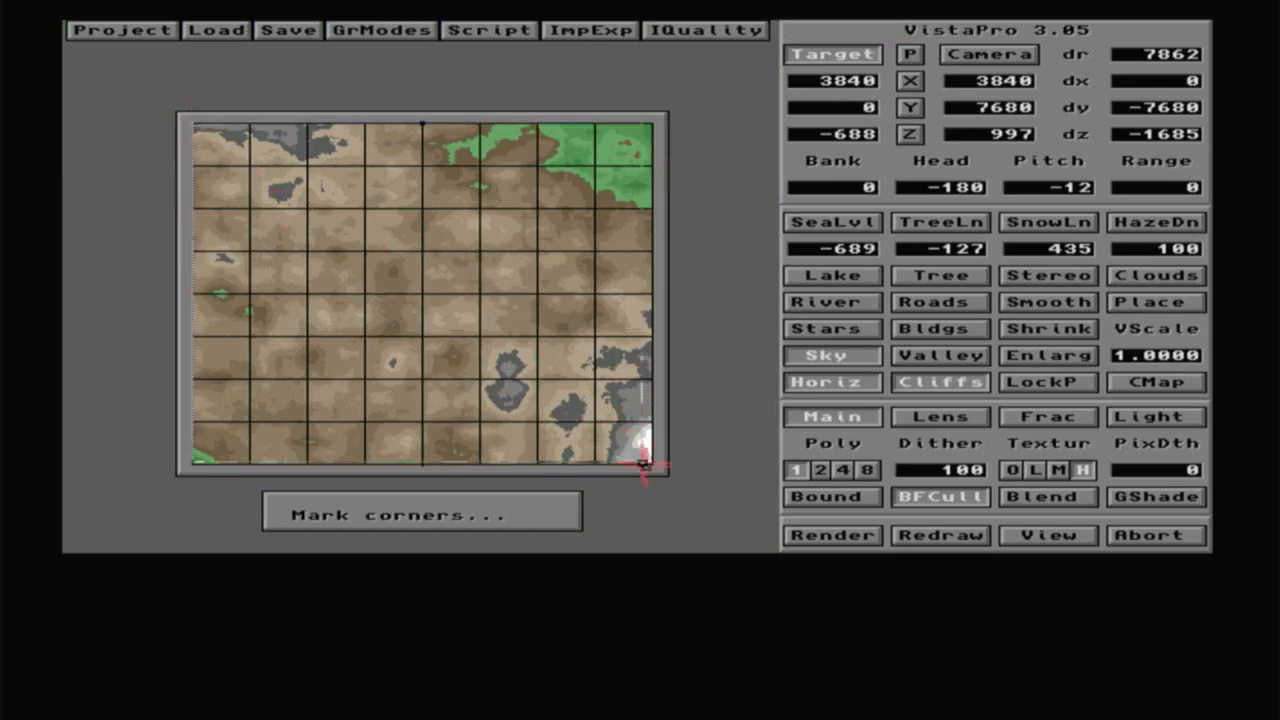
click(653, 464)
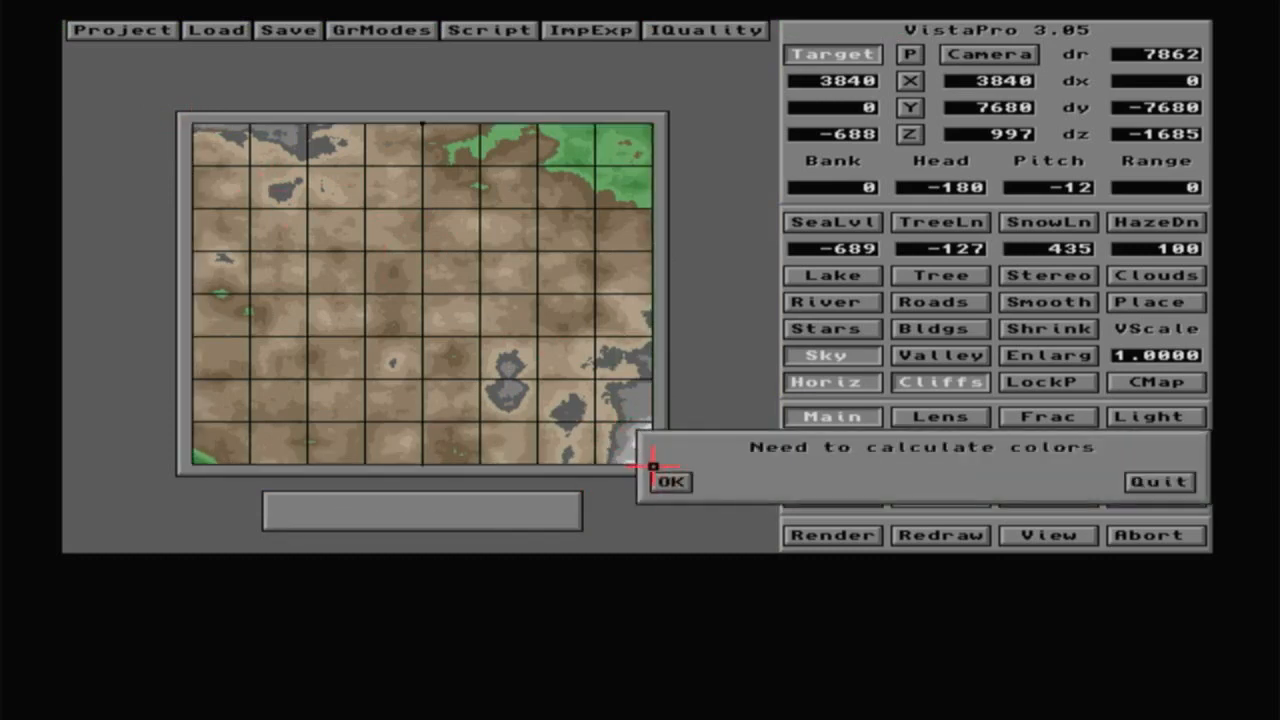
click(665, 477)
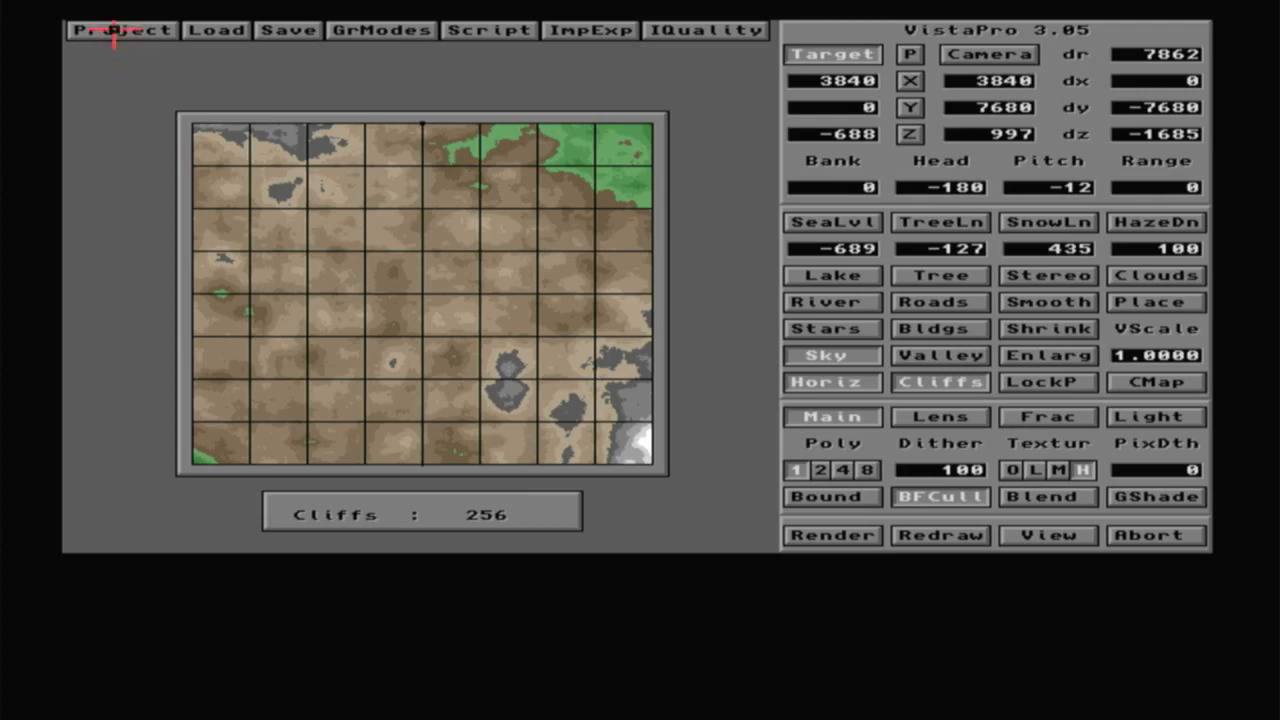
- Quit VistaPro and load the Land03.turbo object from DH1:3D-Data into Imagine's Detail editor
right_drag(117, 40, 124, 138)
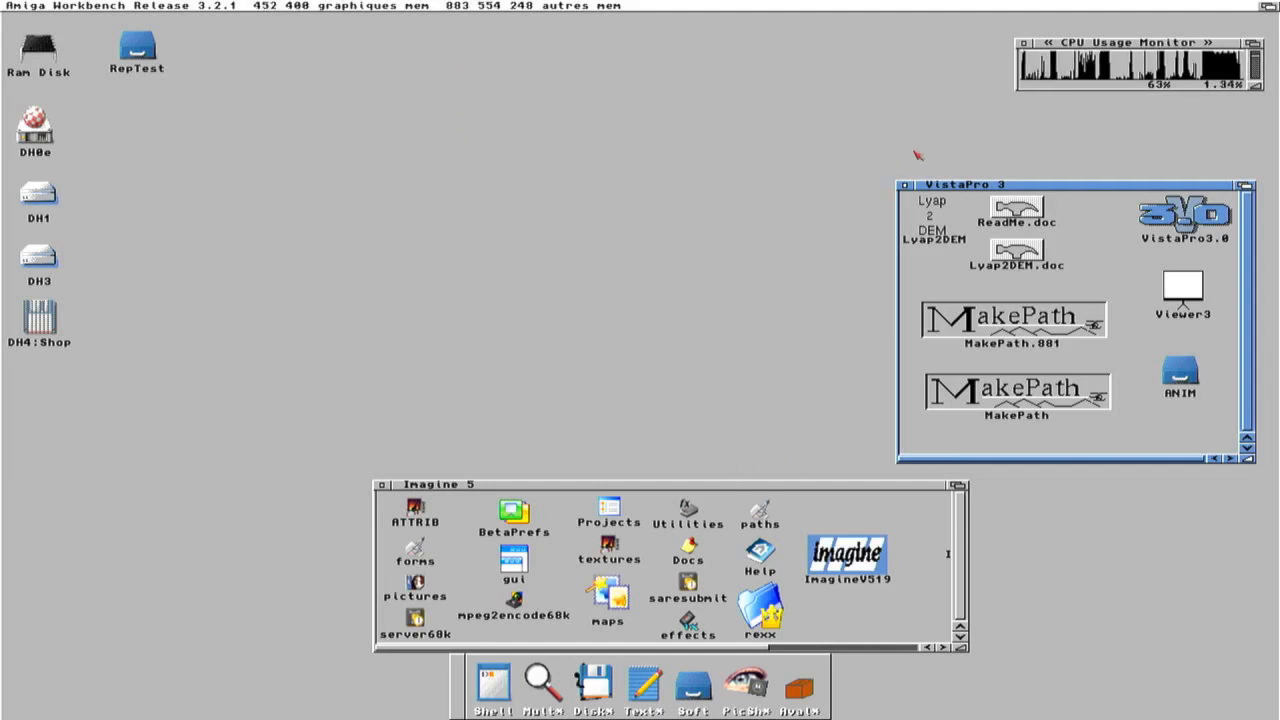
click(1269, 6)
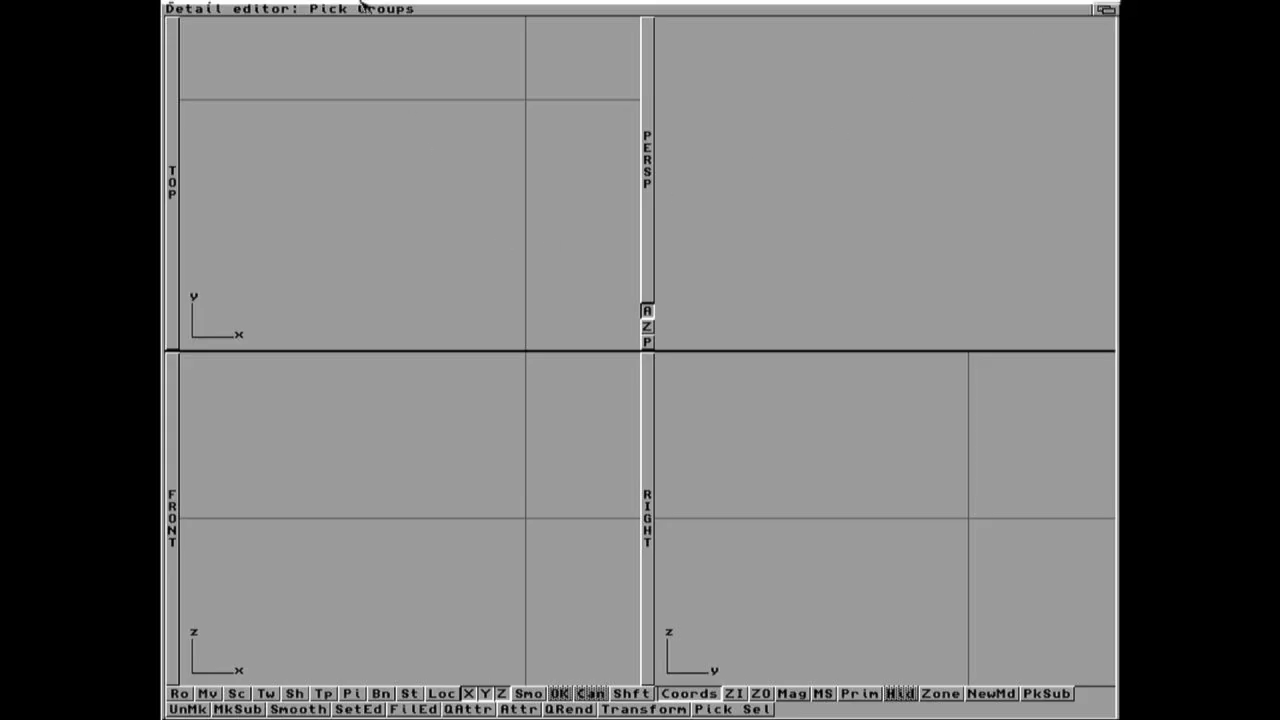
right_drag(336, 44, 195, 21)
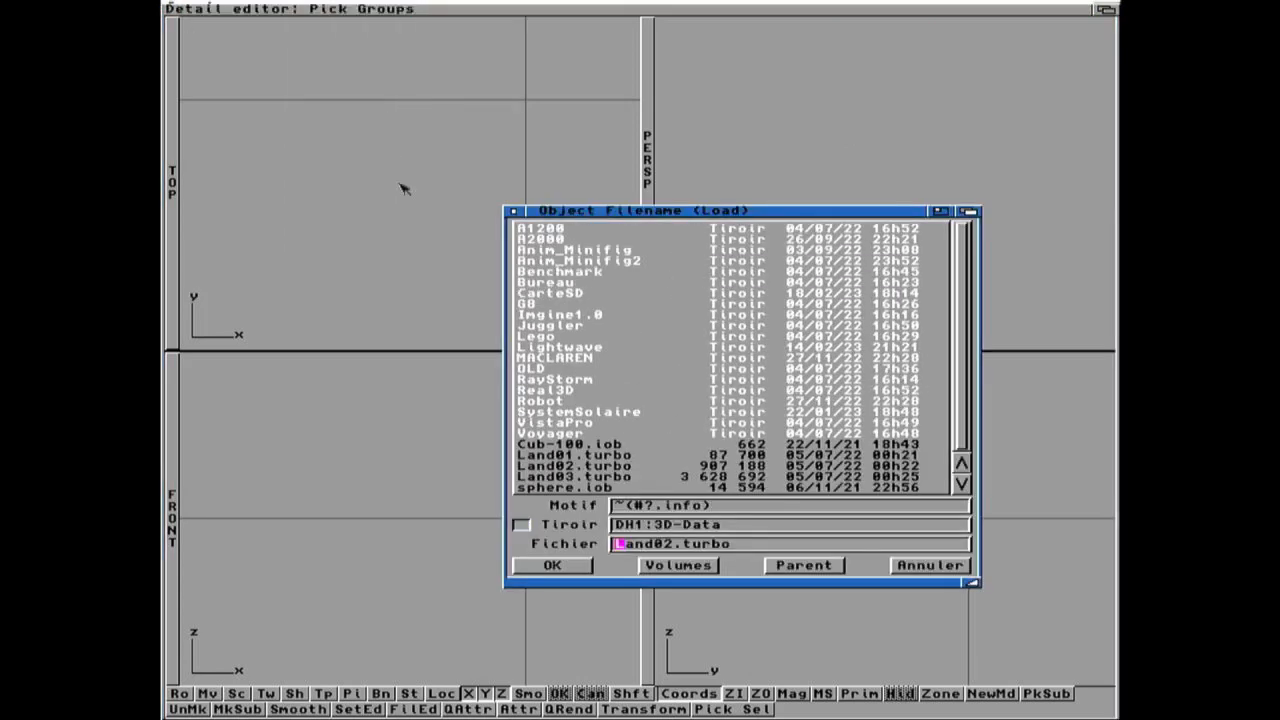
click(608, 477)
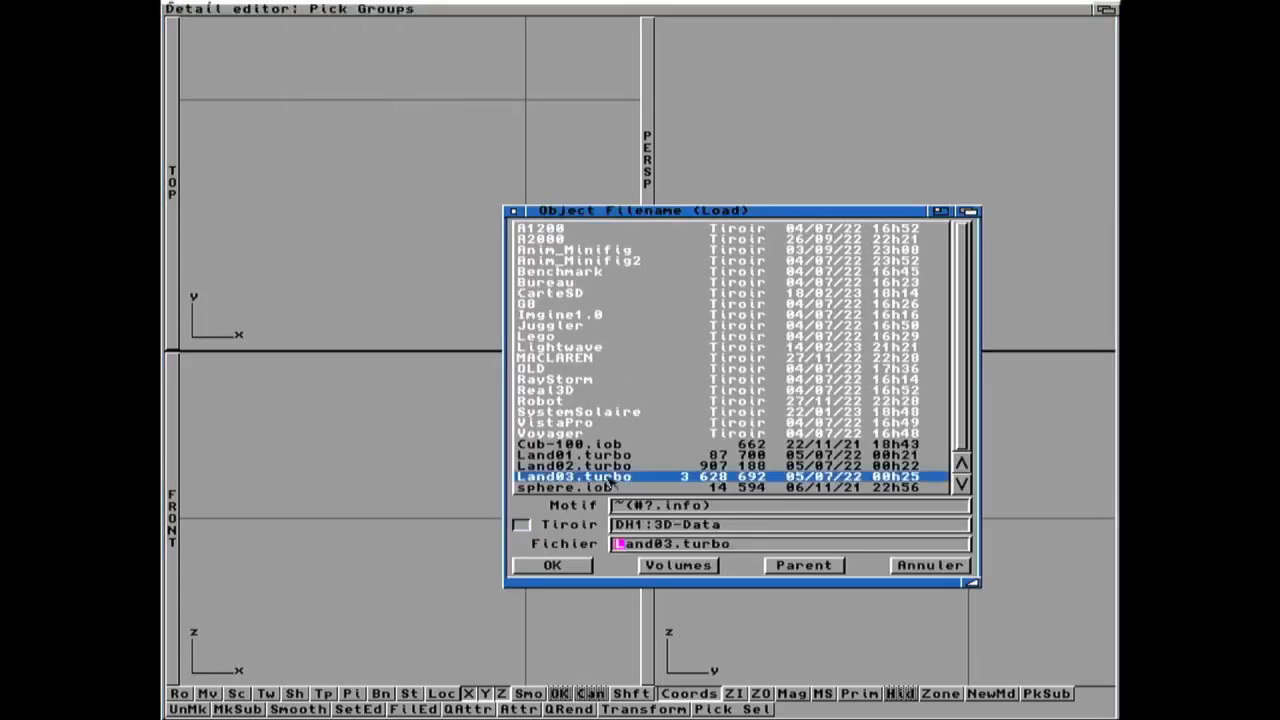
click(581, 571)
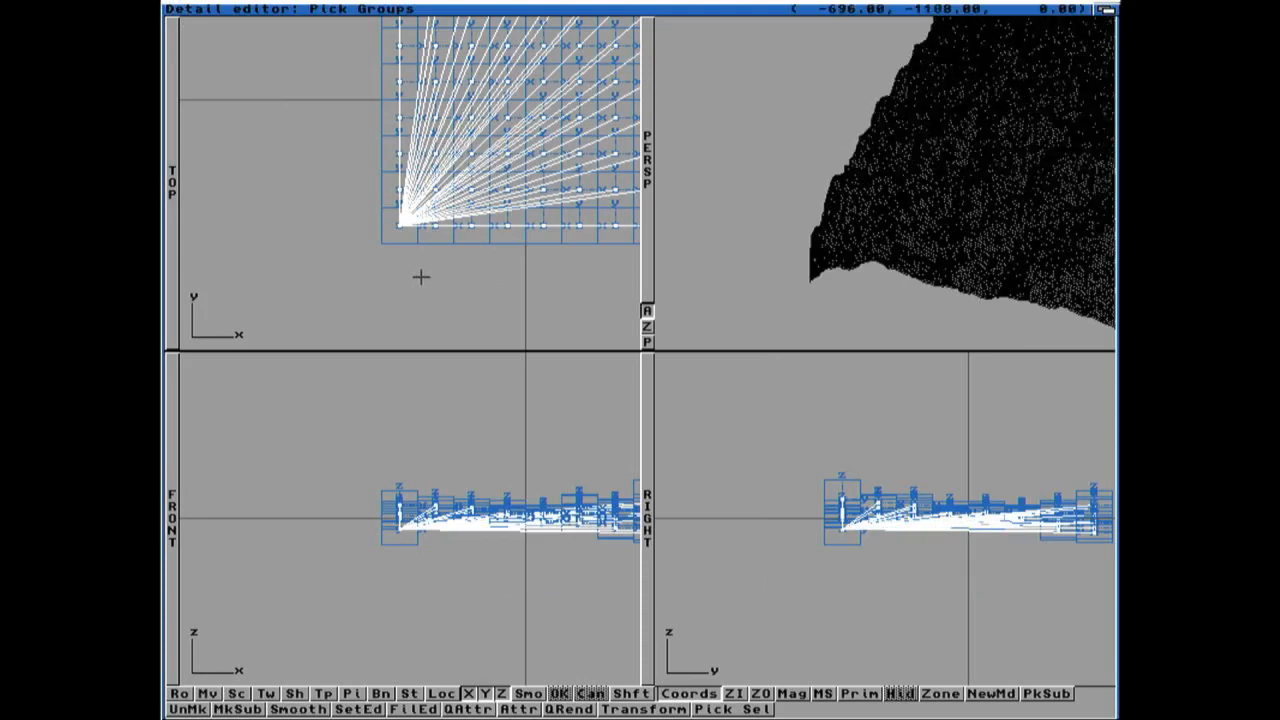
- Quick-render the loaded landscape with the whole terrain in the perspective view, then close the rendered picture
key(Right)
key(Up)
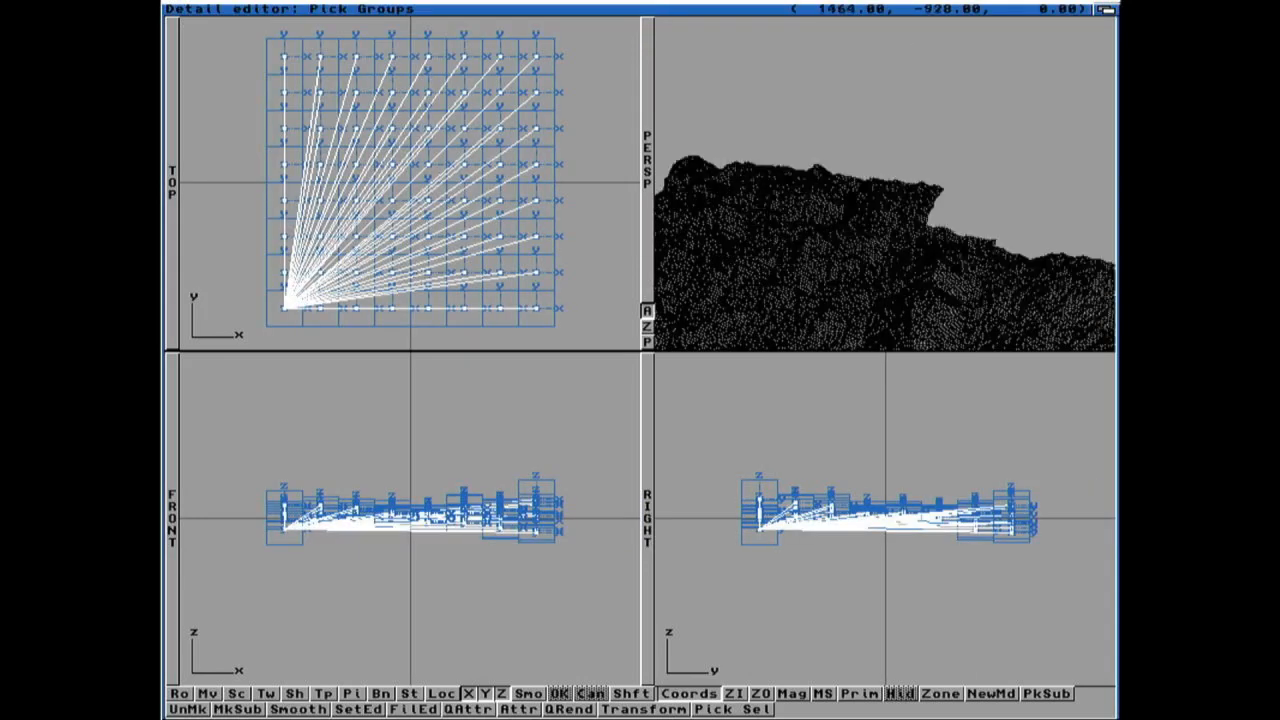
click(647, 327)
mouse_move(710, 280)
mouse_down()
mouse_move(708, 323)
mouse_move(698, 270)
mouse_up()
click(648, 312)
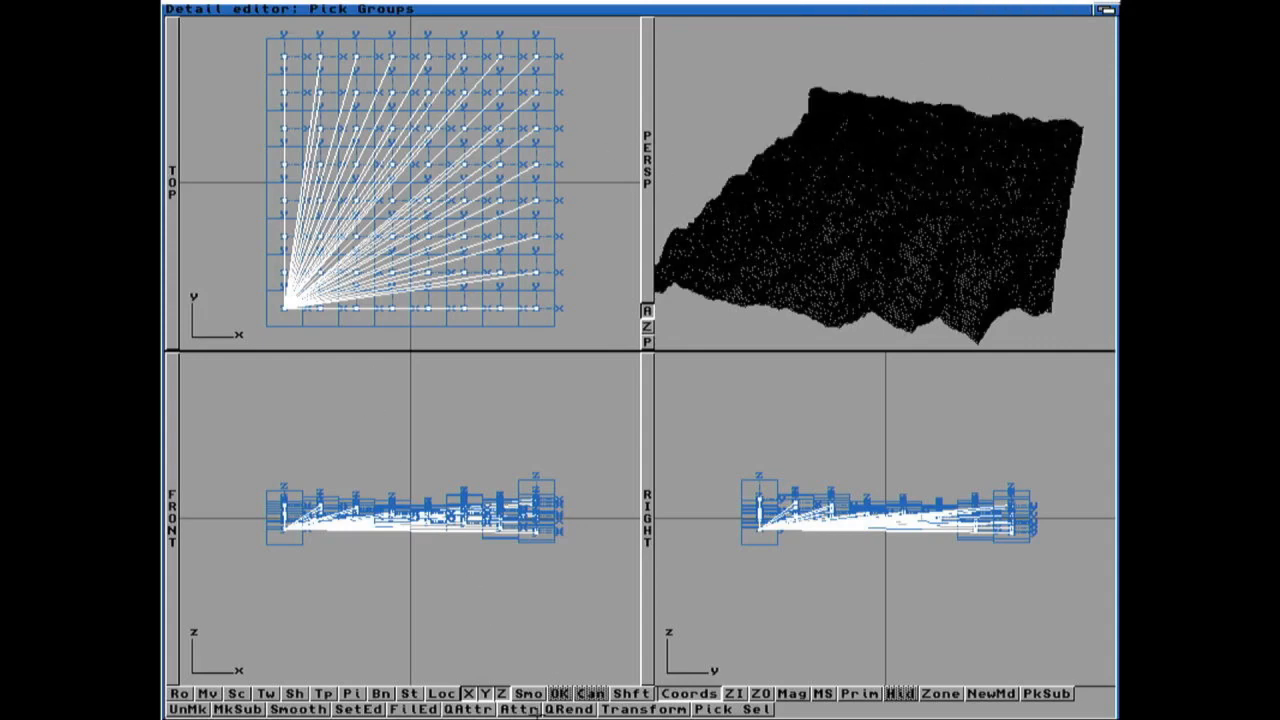
click(565, 708)
click(527, 430)
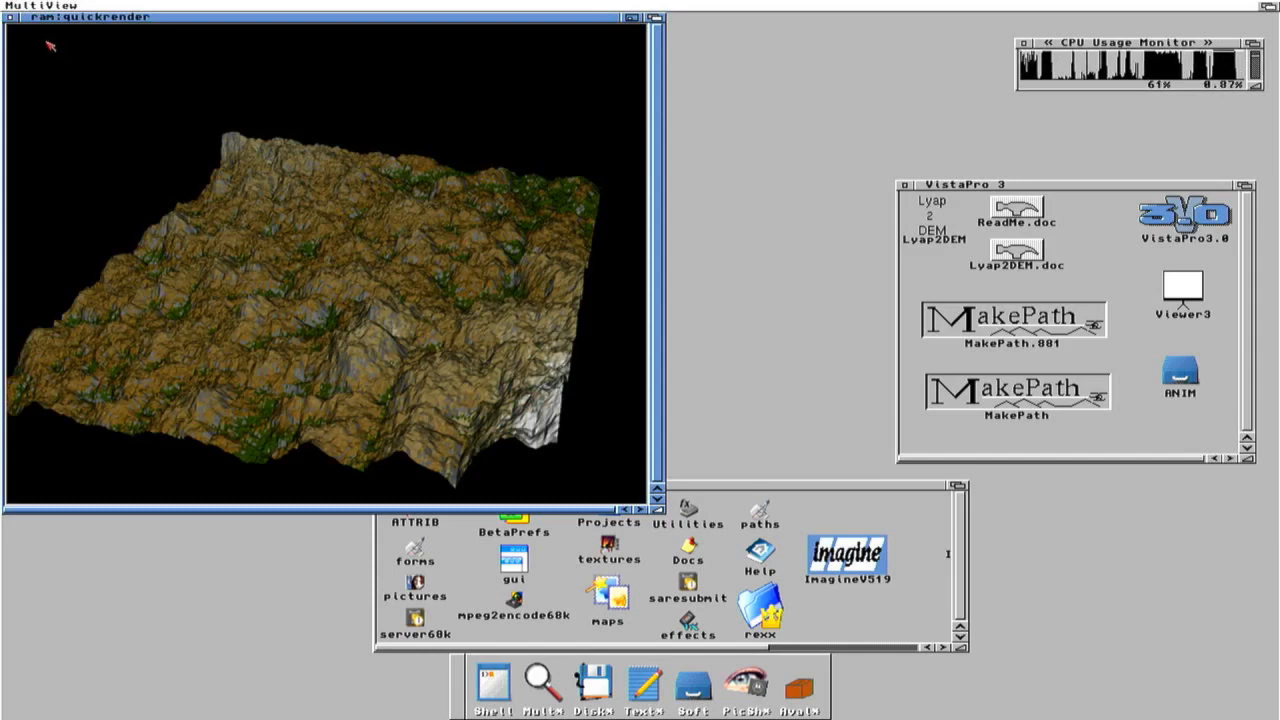
click(17, 17)
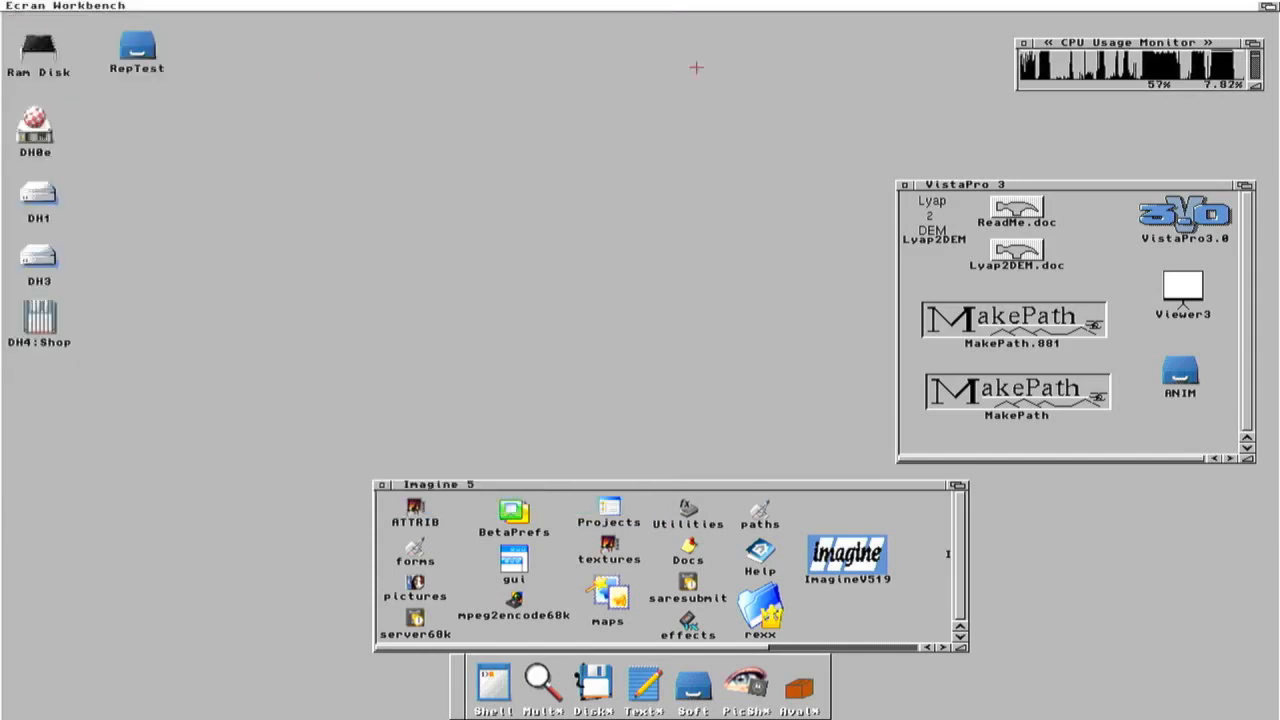
- Return to Imagine's Detail editor and delete the whole landscape object group
key(super+m)
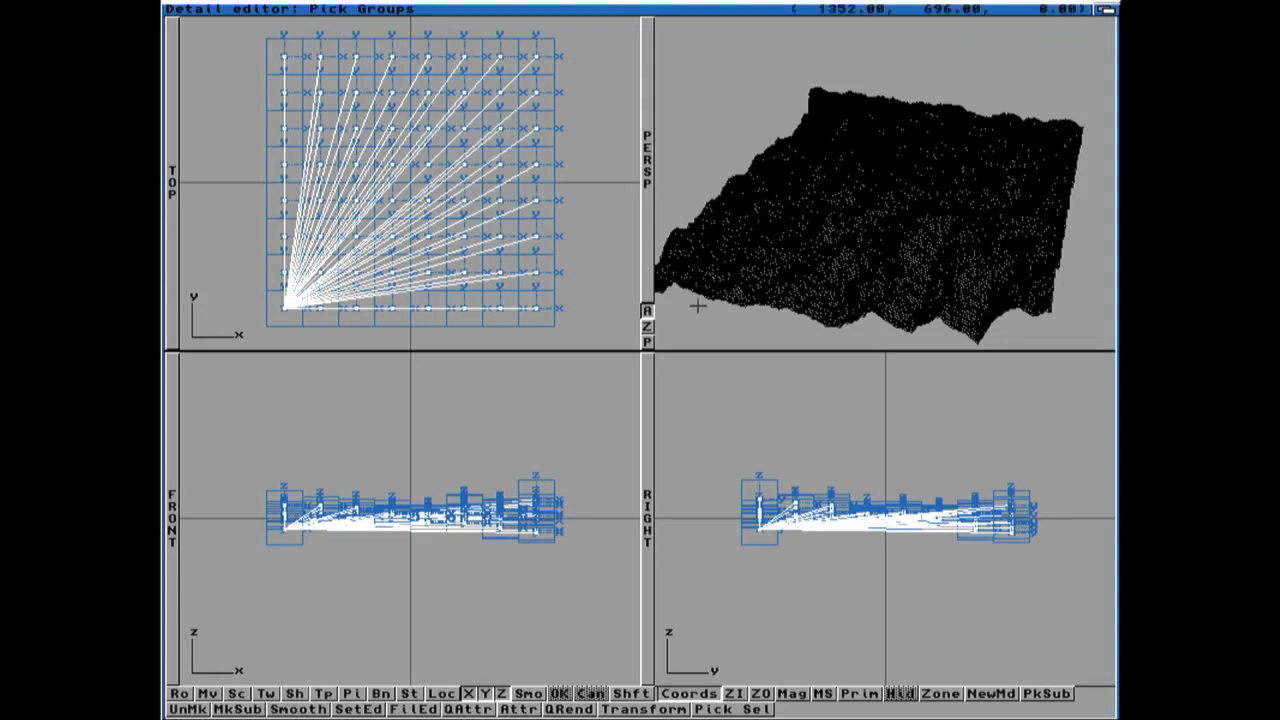
click(284, 308)
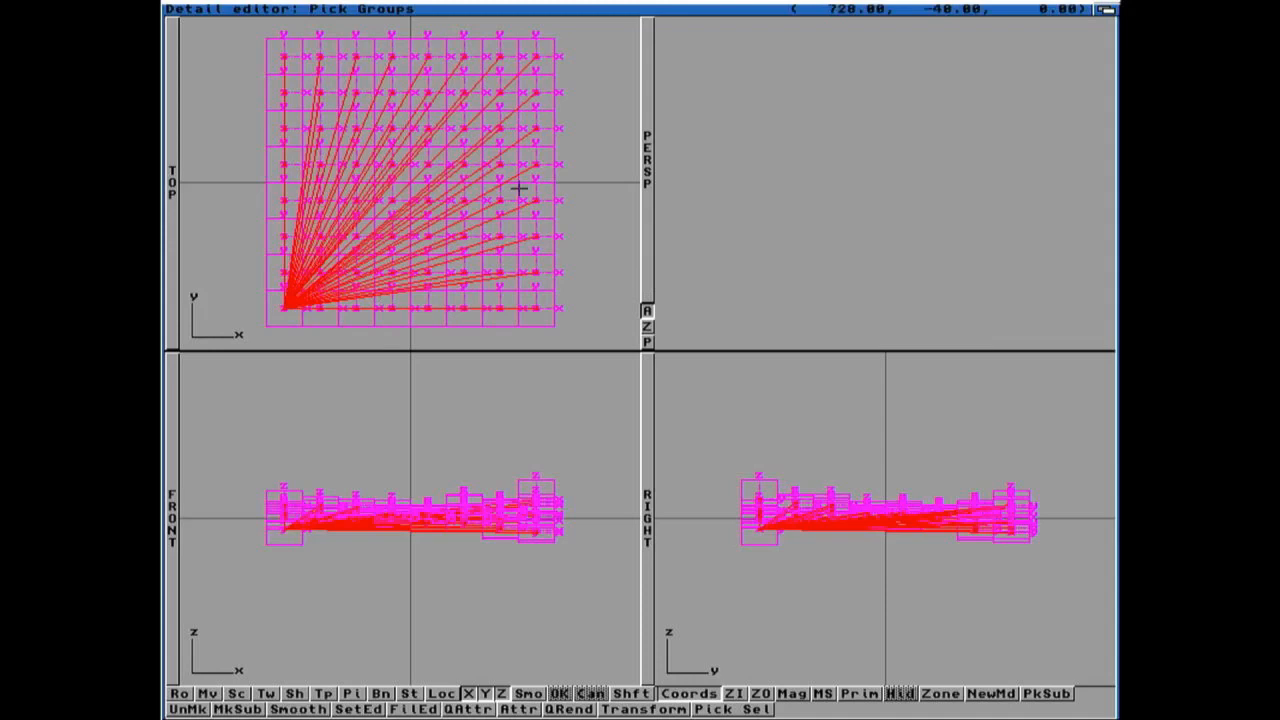
key(Delete)
- Launch VistaPro3.0 from the Workbench and set the landscape size to Huge
click(1106, 9)
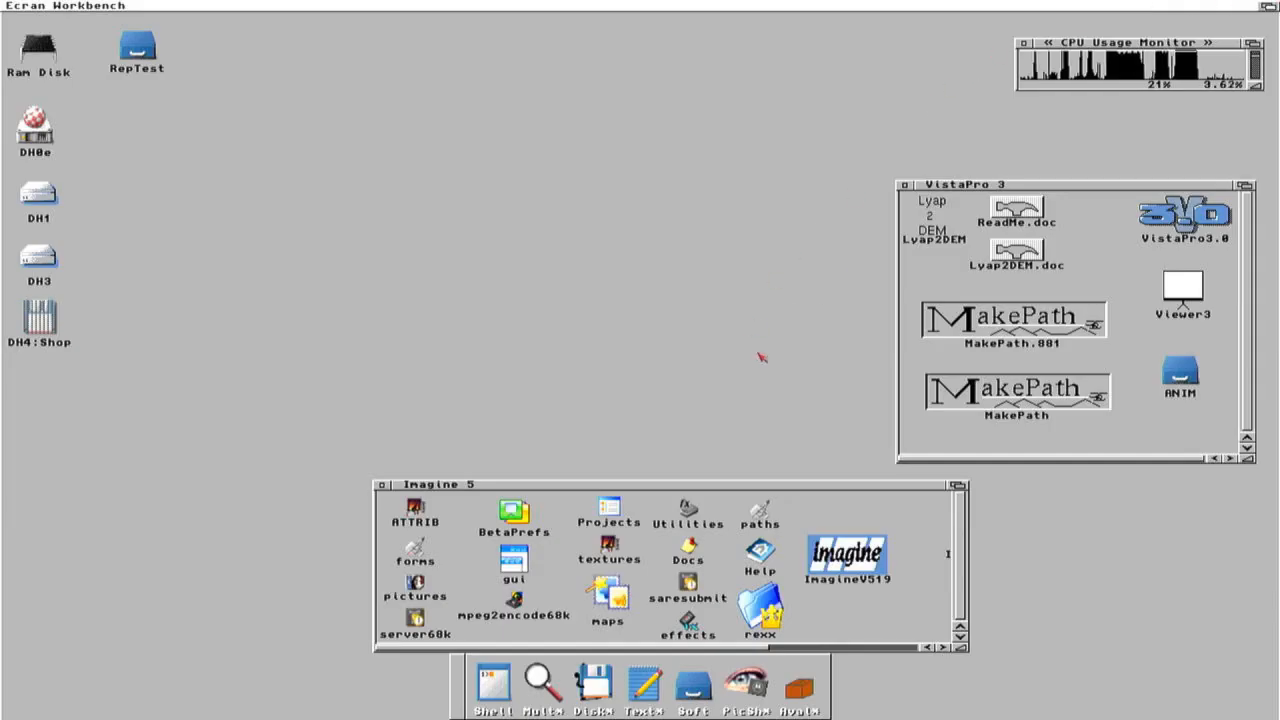
double_click(1134, 226)
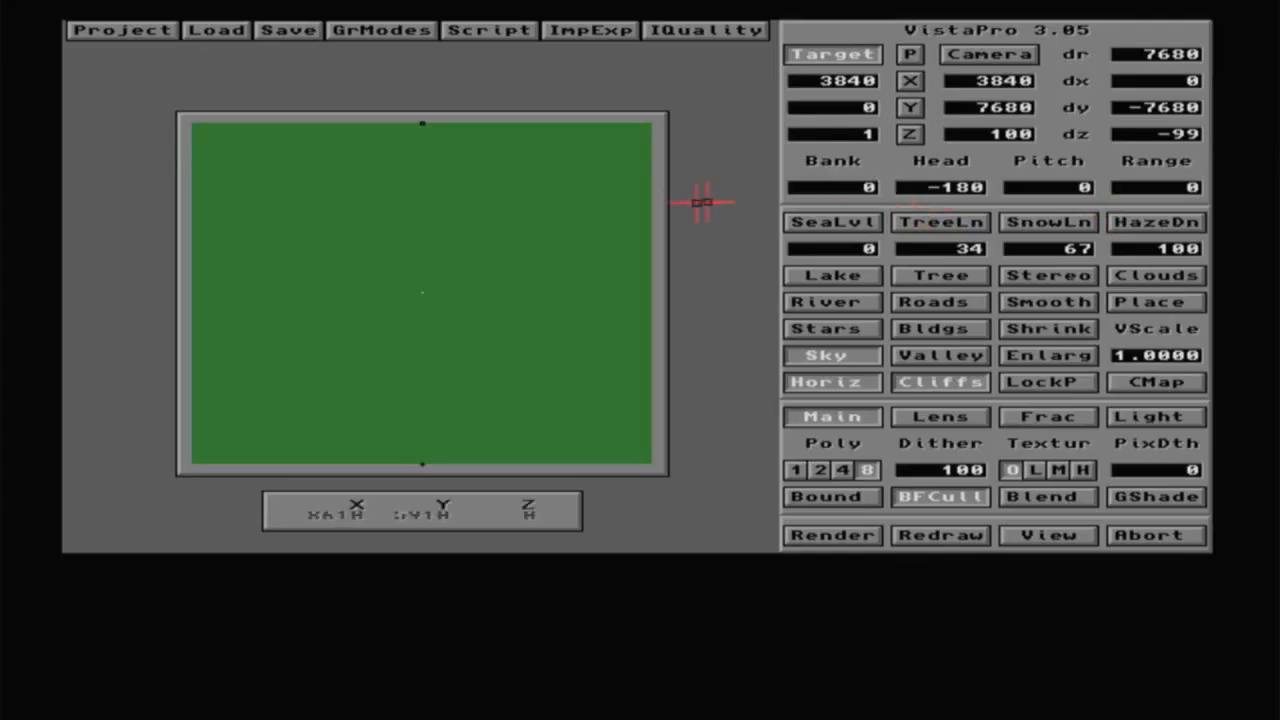
click(142, 30)
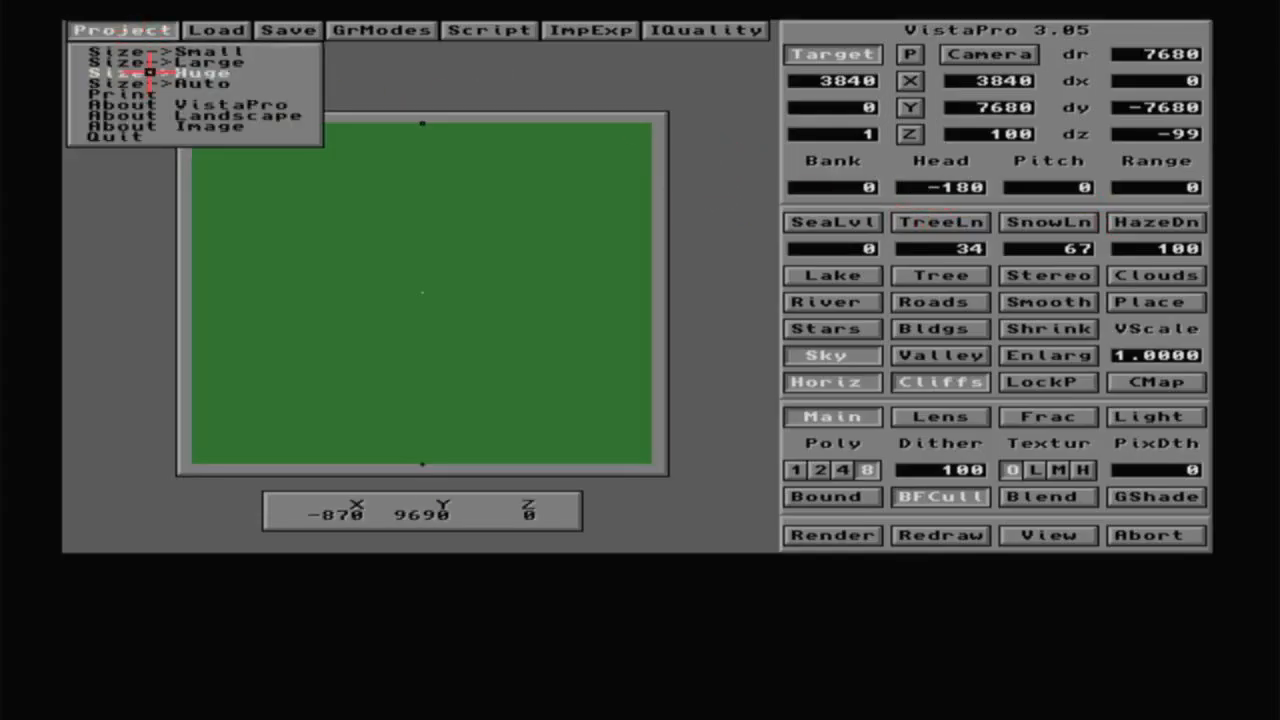
click(150, 72)
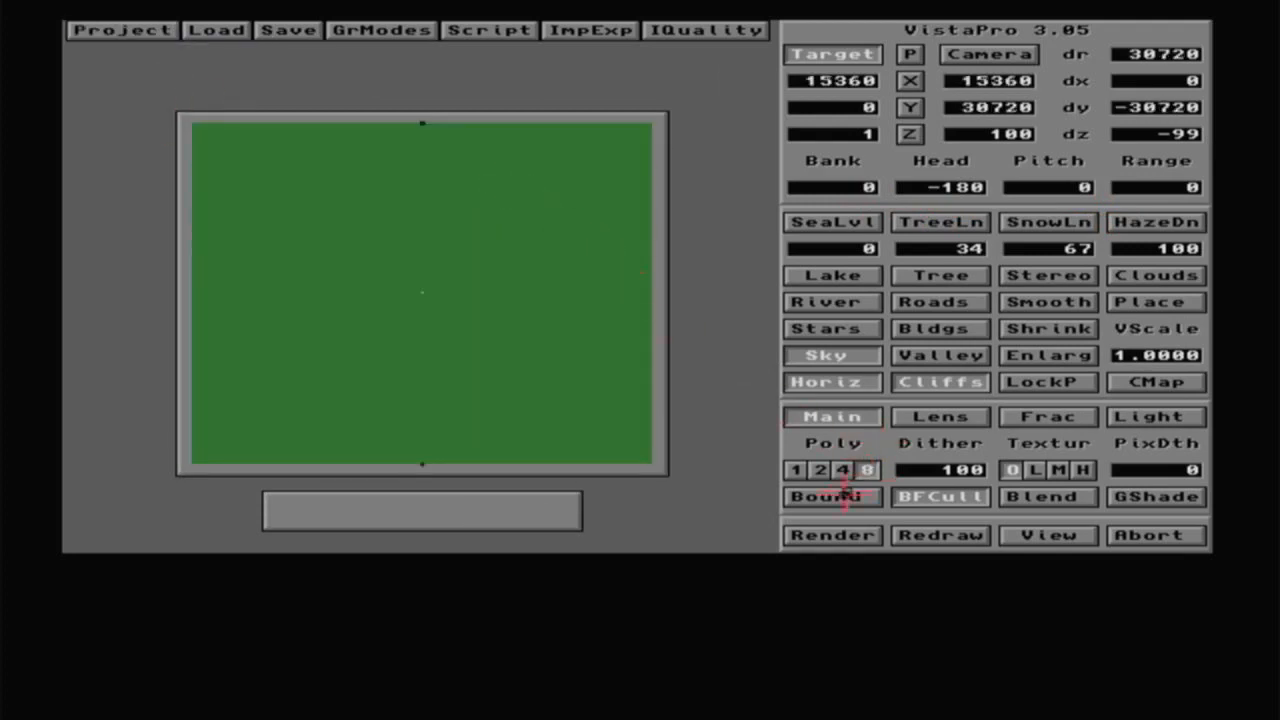
- Enable the Island option and generate a random fractal landscape, then generate another random one to replace it
click(1066, 418)
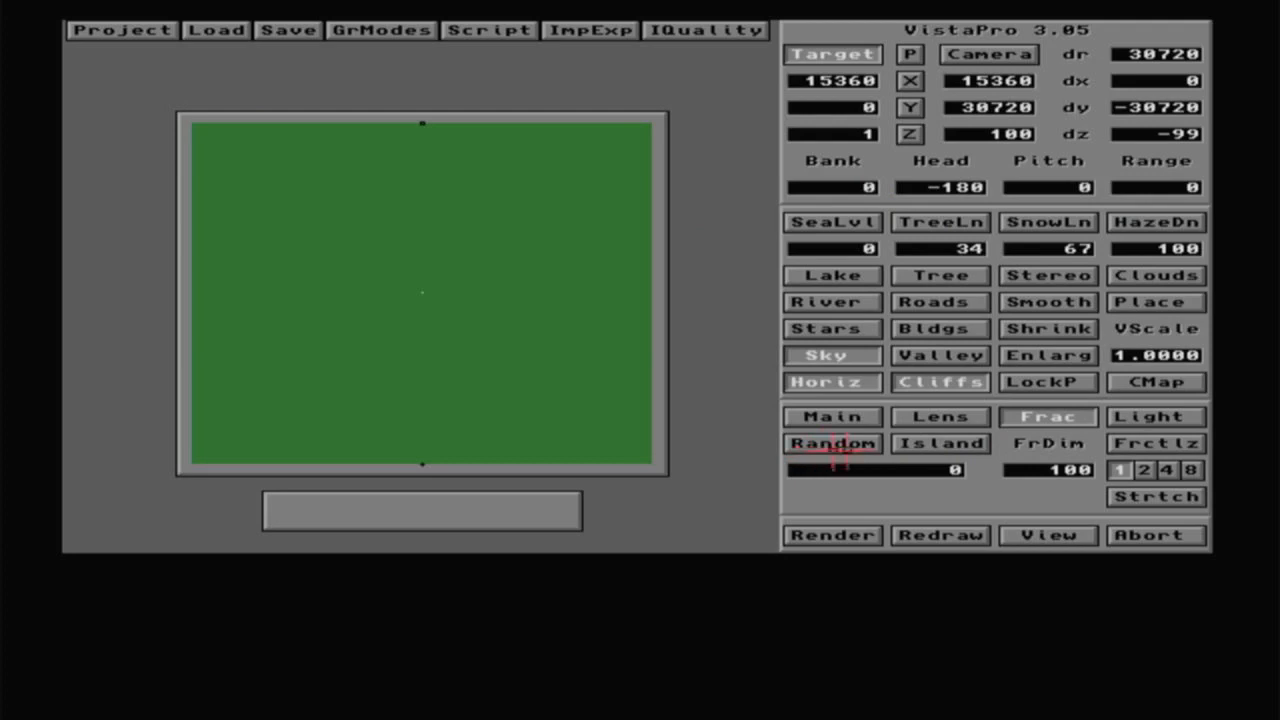
click(898, 442)
click(842, 443)
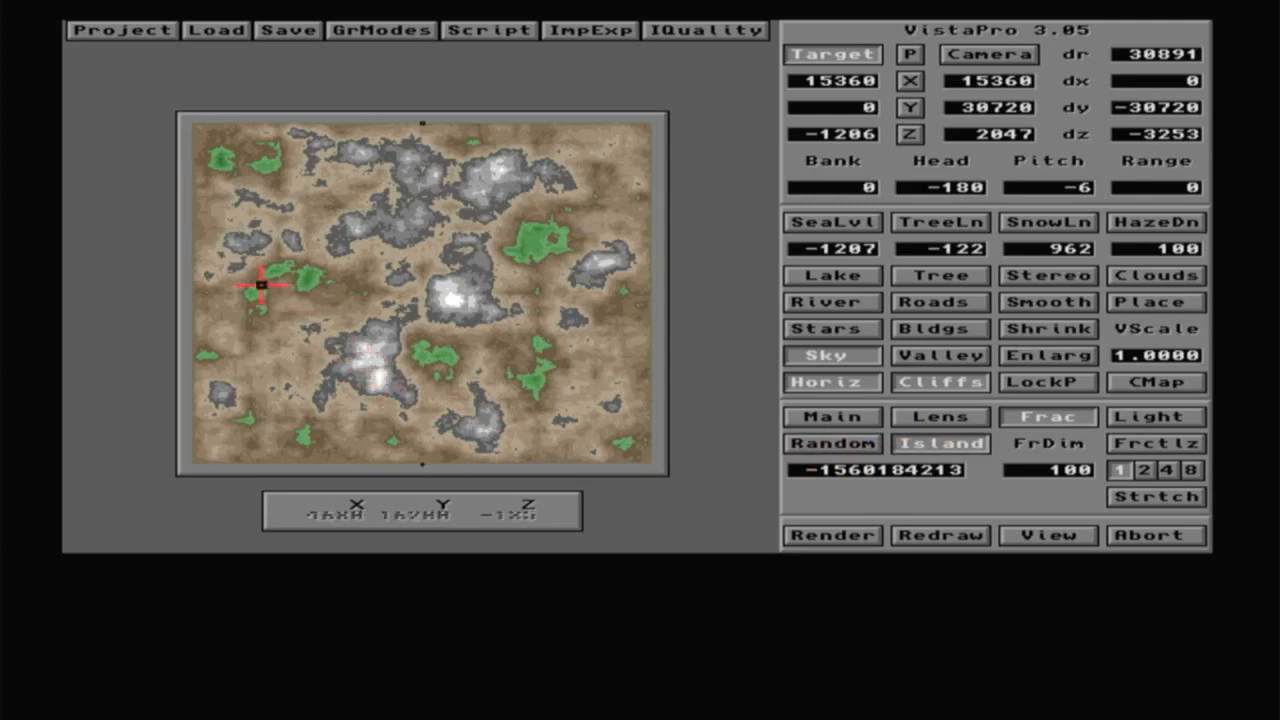
click(866, 446)
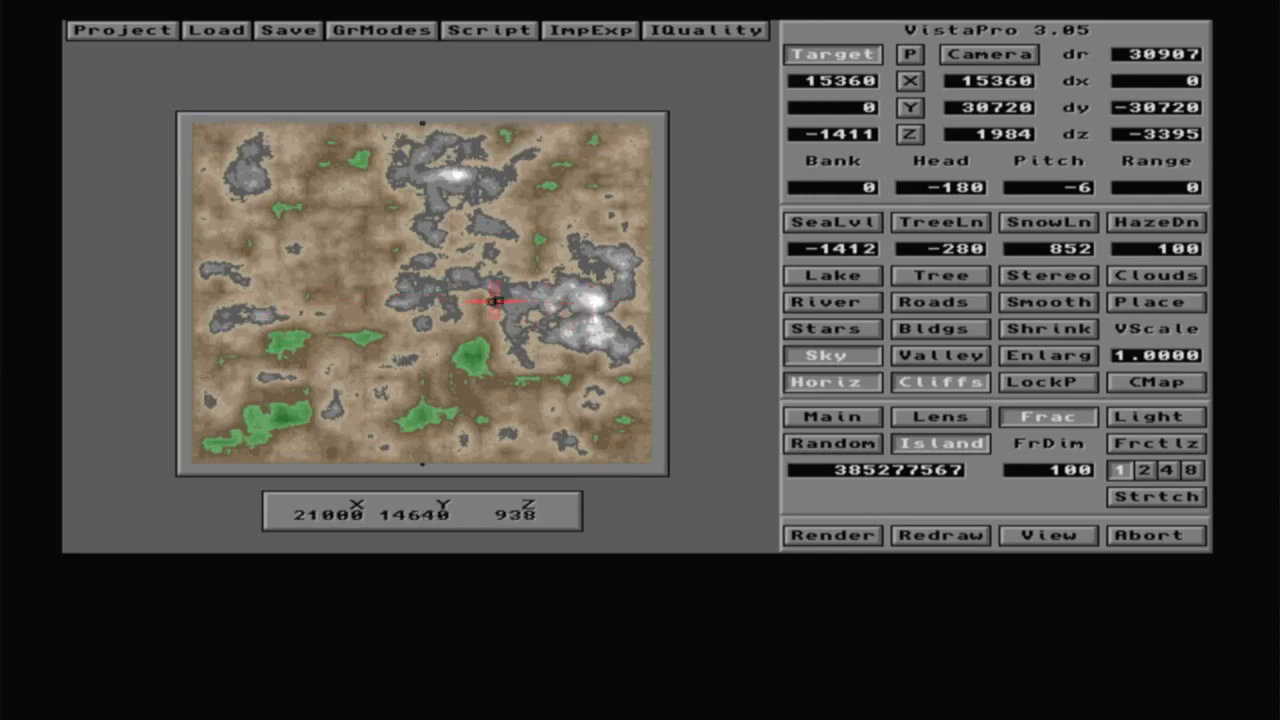
- Set the polygon size to 1 and the texture level to high (H) for the huge landscape
click(852, 417)
click(796, 470)
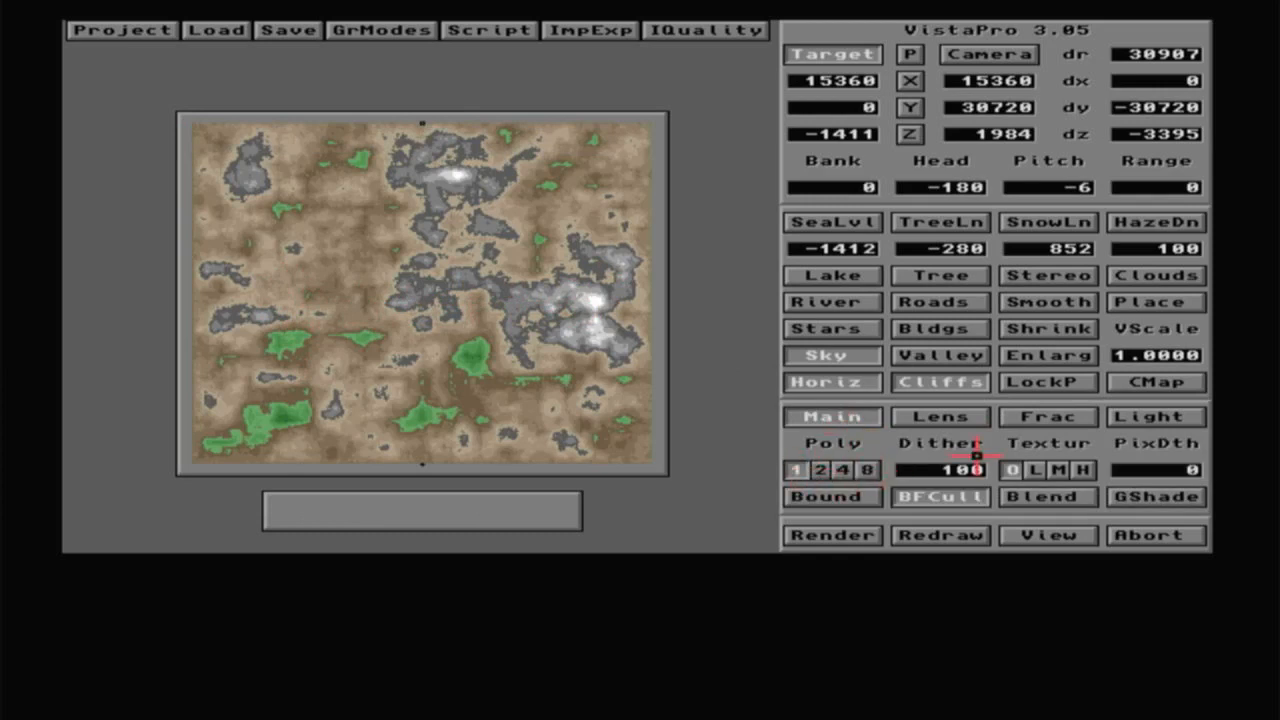
click(1085, 470)
click(700, 484)
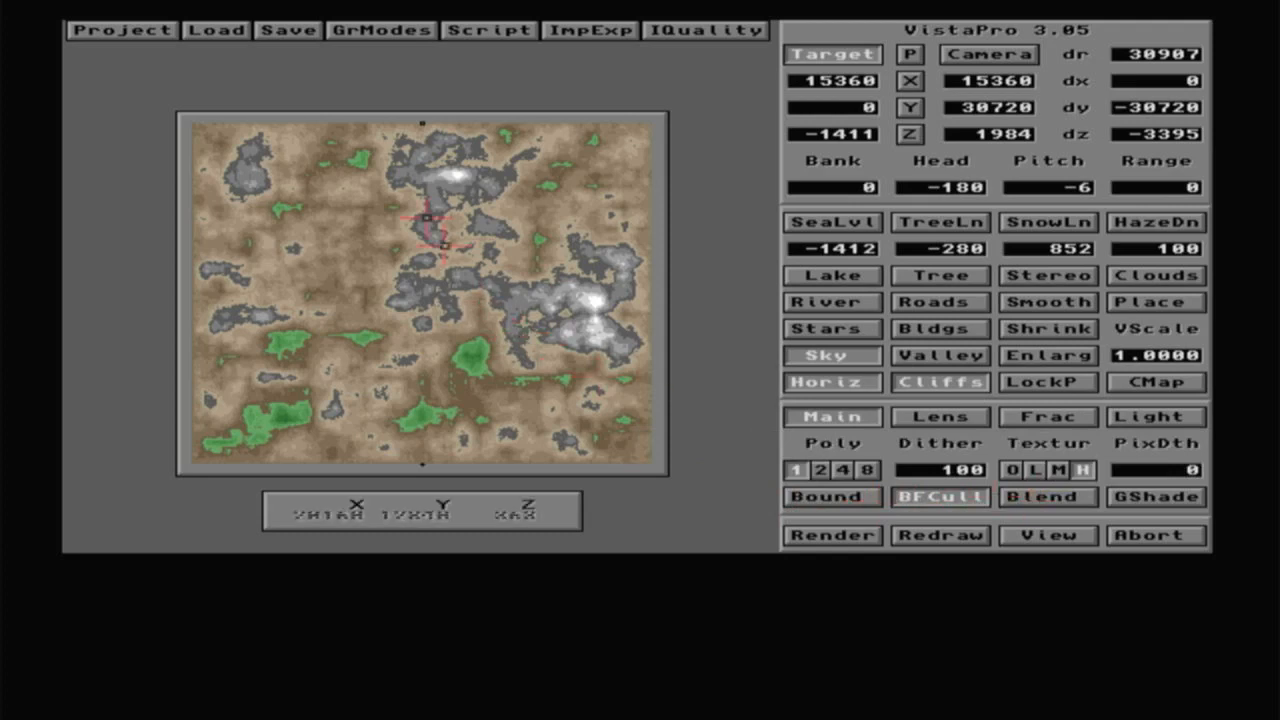
- Start a Turbo Silver save, decline creating the TURBOS drawer and browse to DH1:3D-Data
right_drag(300, 24, 326, 123)
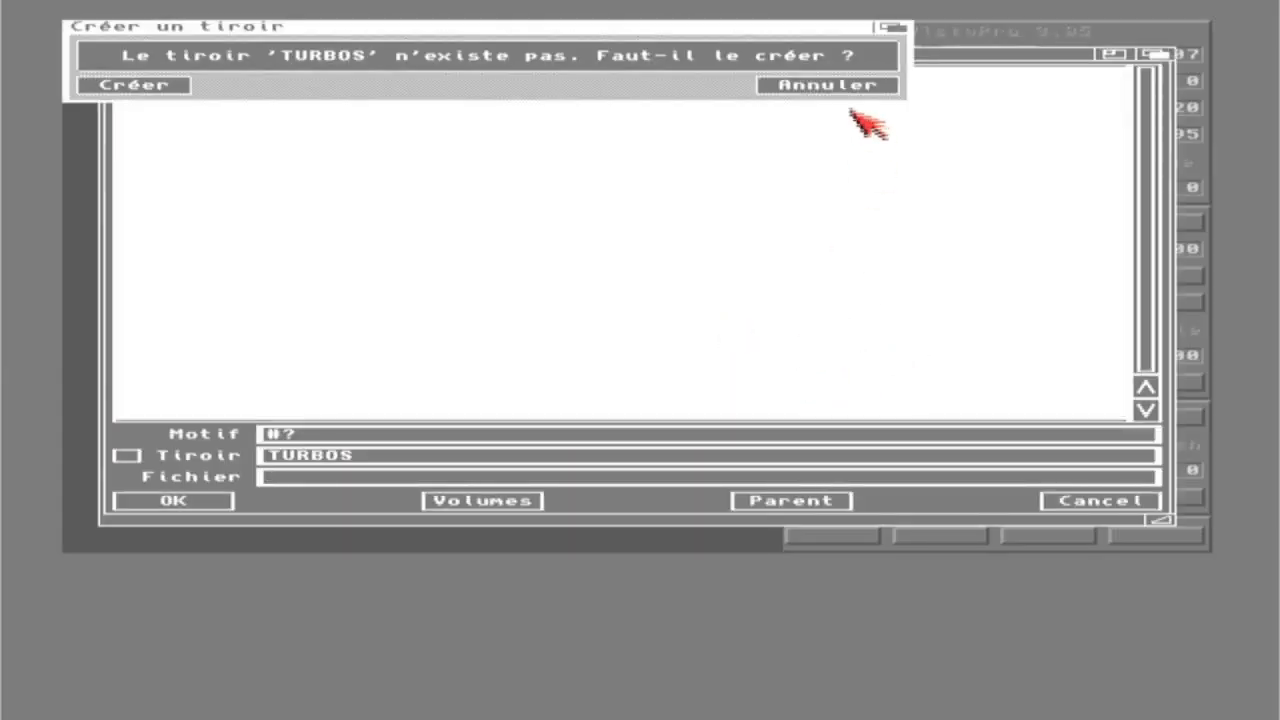
click(835, 84)
click(152, 86)
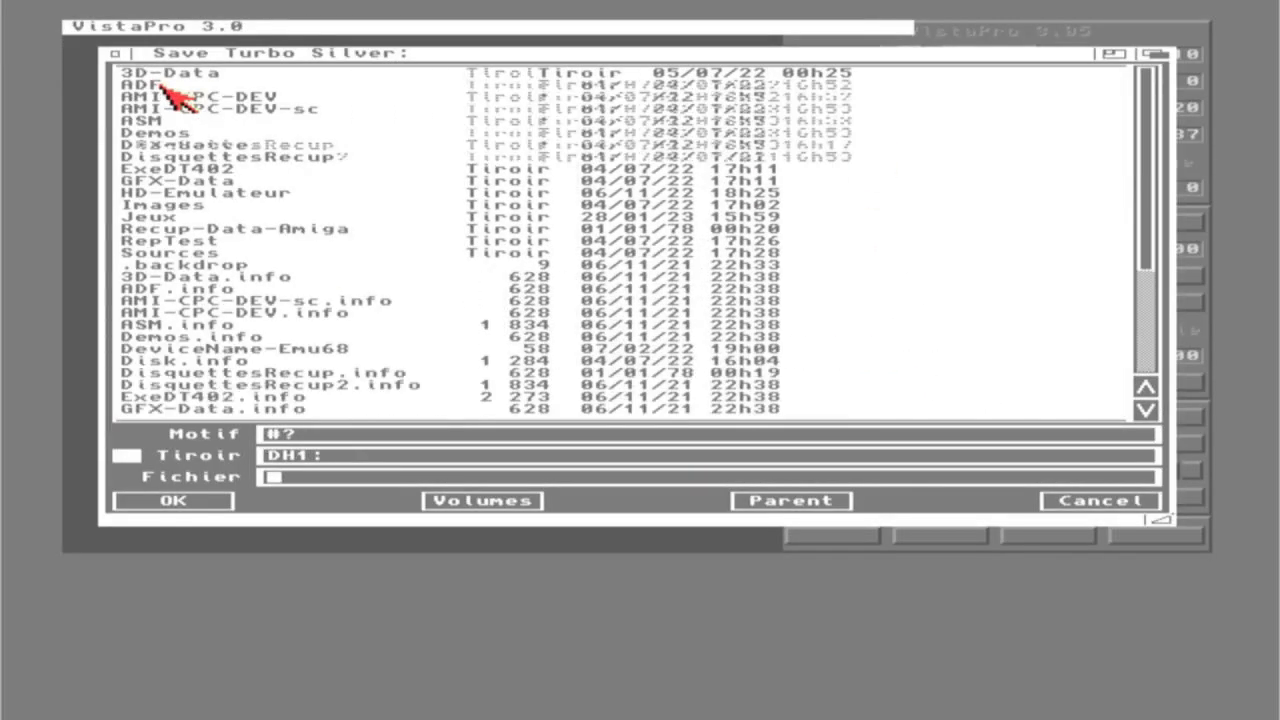
click(160, 73)
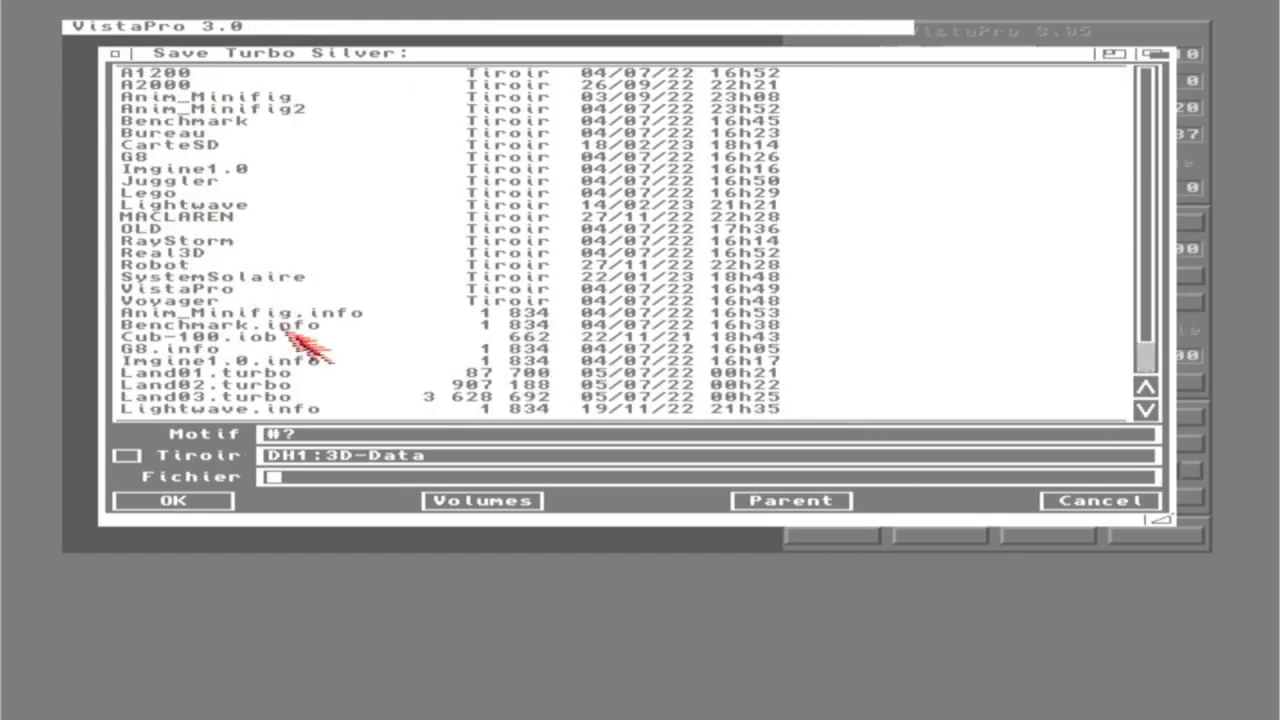
- Name the Turbo Silver object Land04.turbo, based on the existing Land03.turbo file name, and start the save
click(290, 396)
click(350, 477)
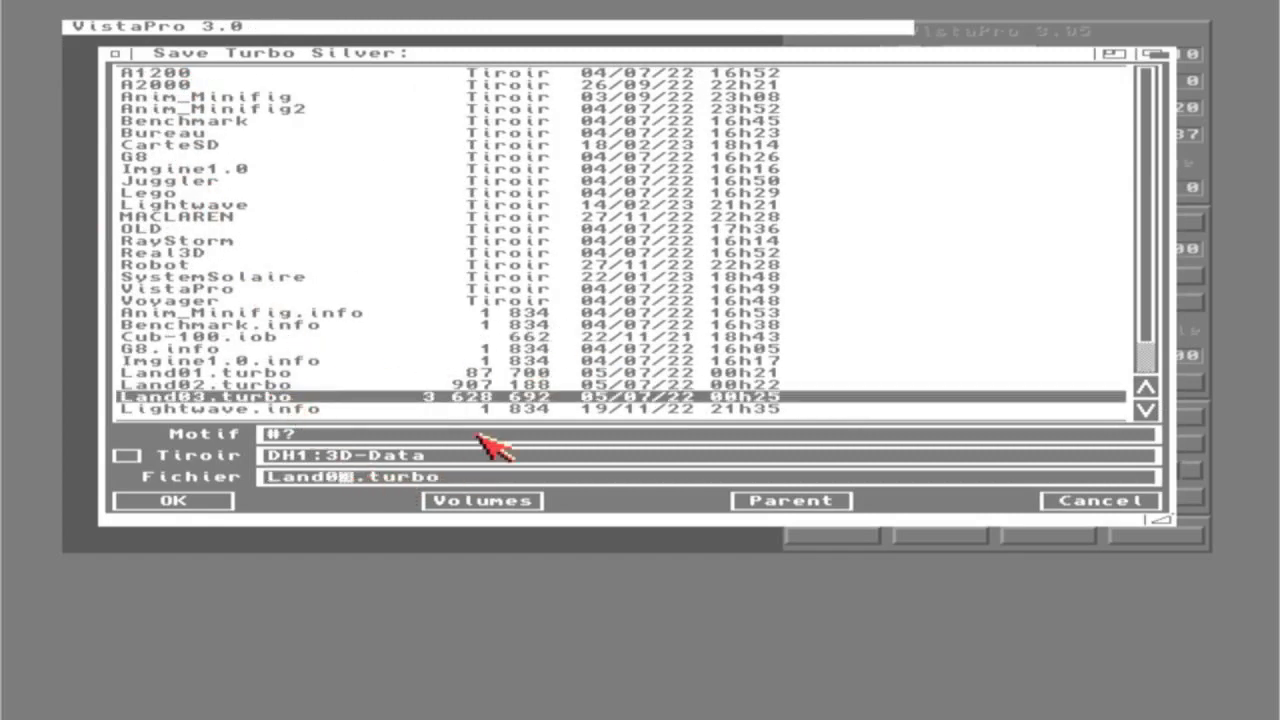
key(Delete)
text(4)
key(Return)
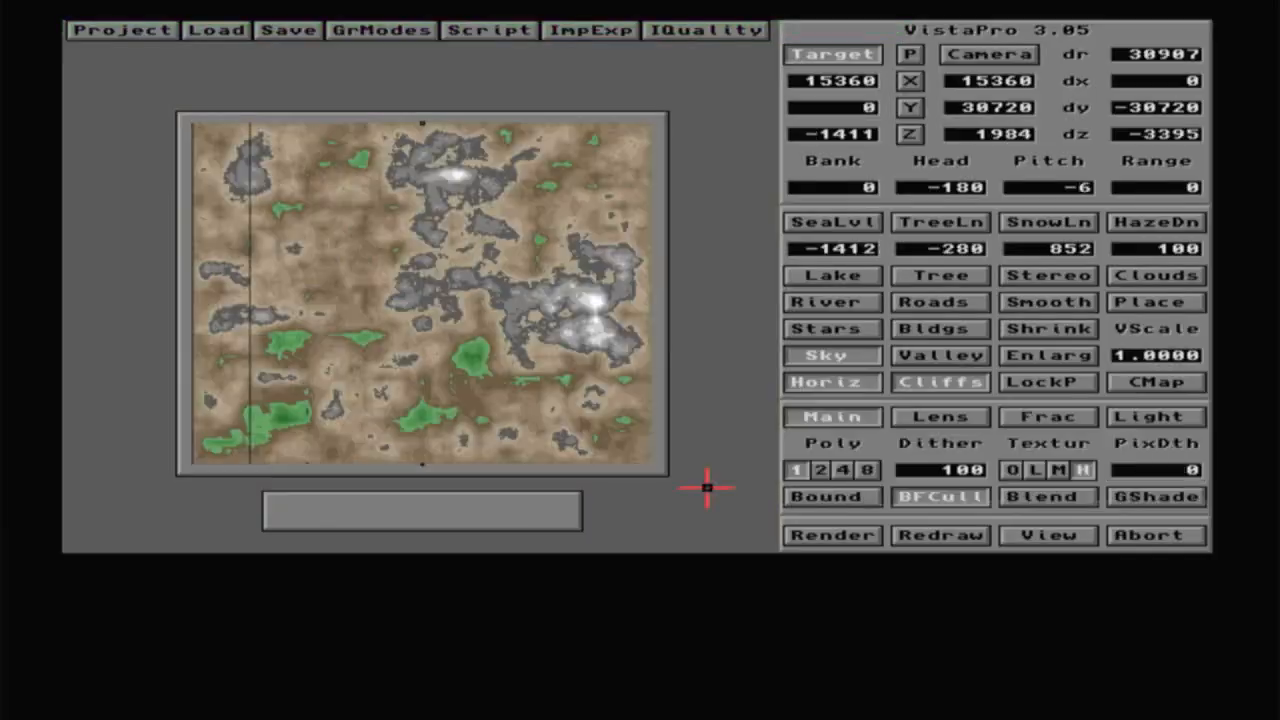
- Mark opposite corners of the map to export the full huge landscape and accept the colour calculation
click(191, 123)
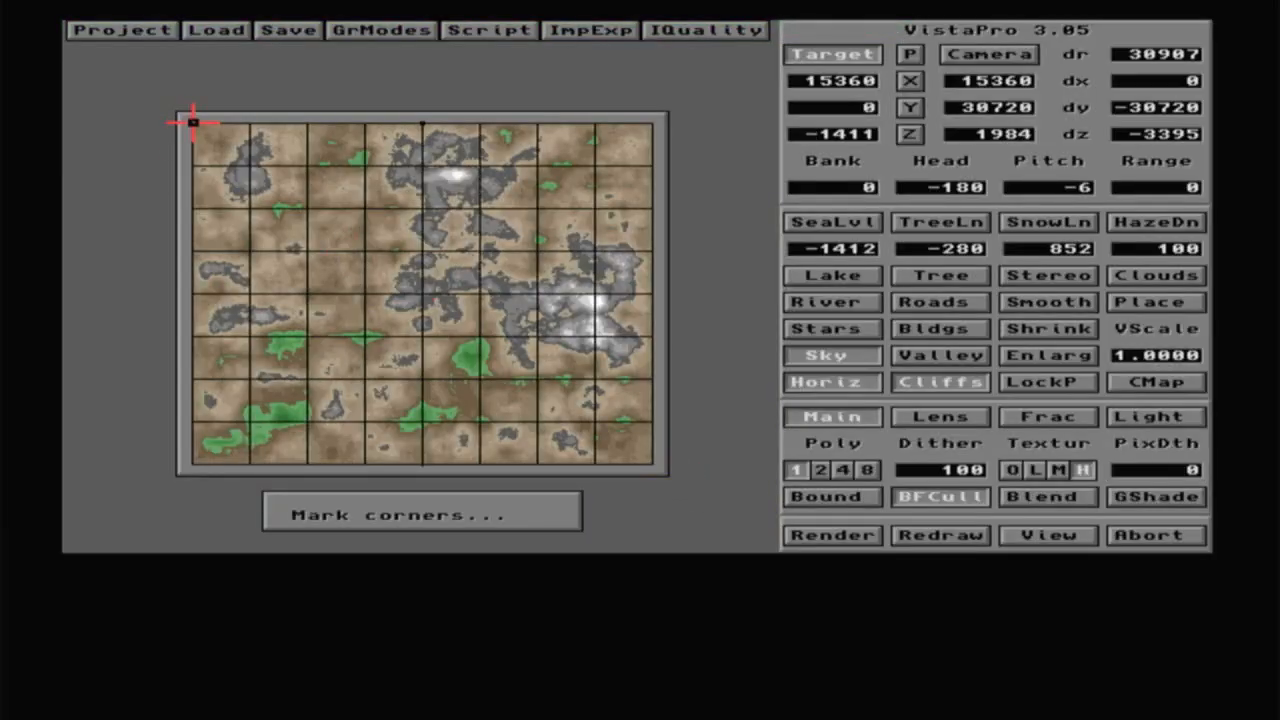
click(653, 466)
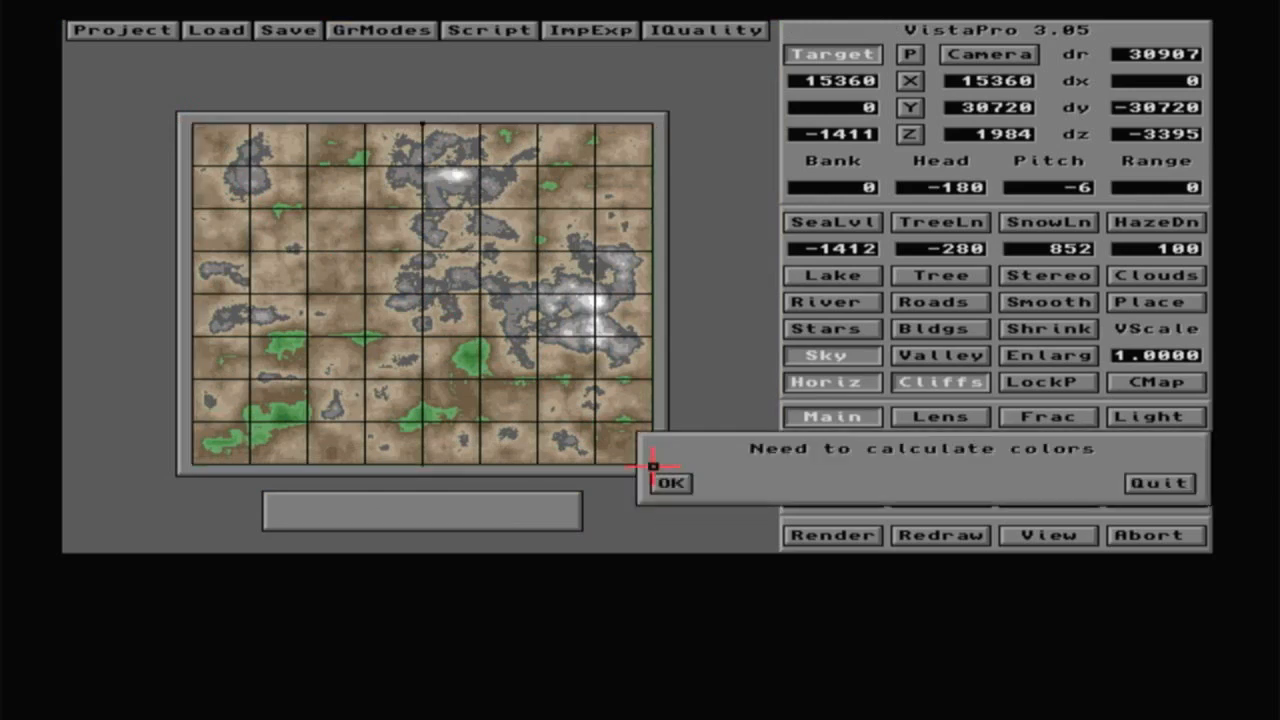
click(662, 484)
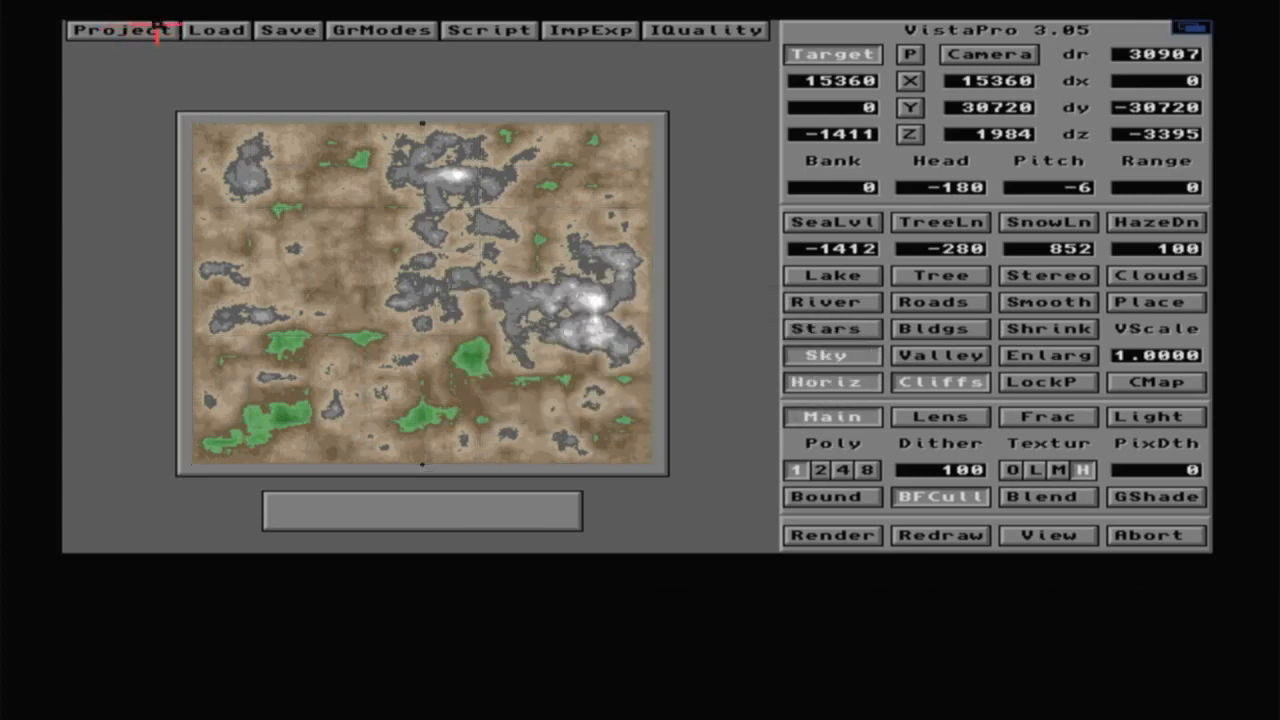
- Quit VistaPro, switch to Imagine's Detail editor and load the Land04.turbo object from DH1:3D-Data
click(136, 30)
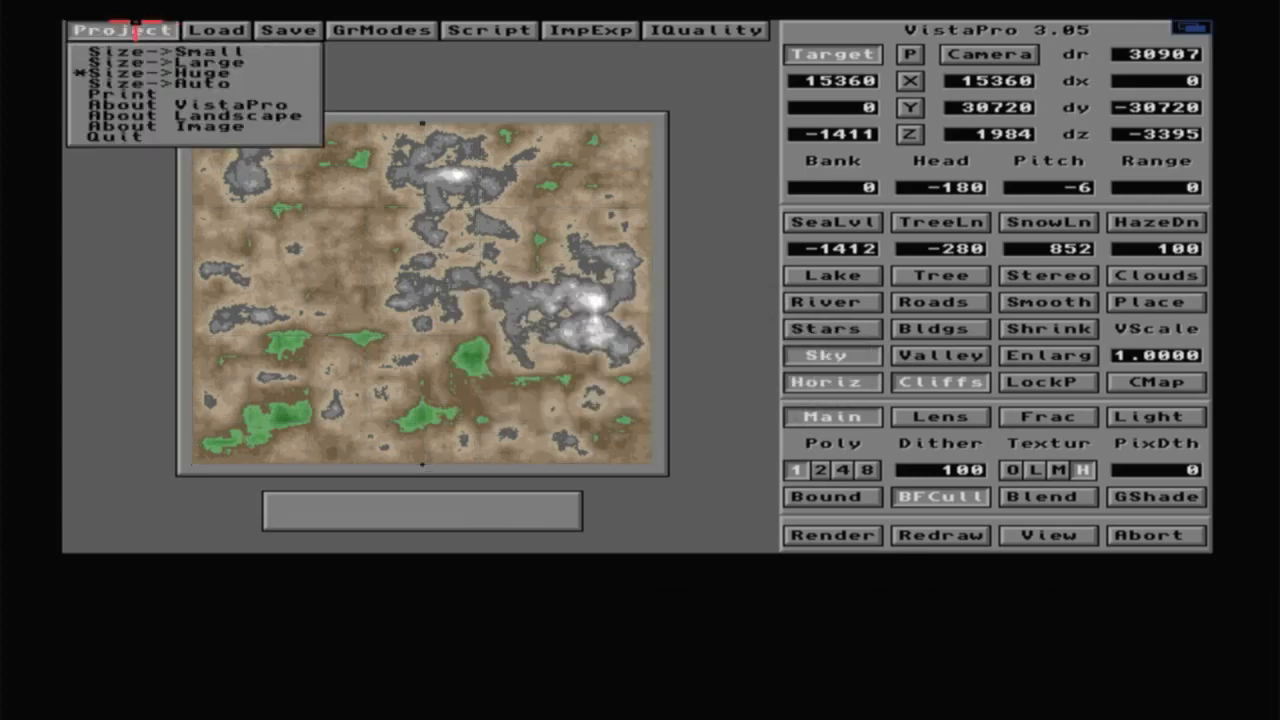
click(157, 135)
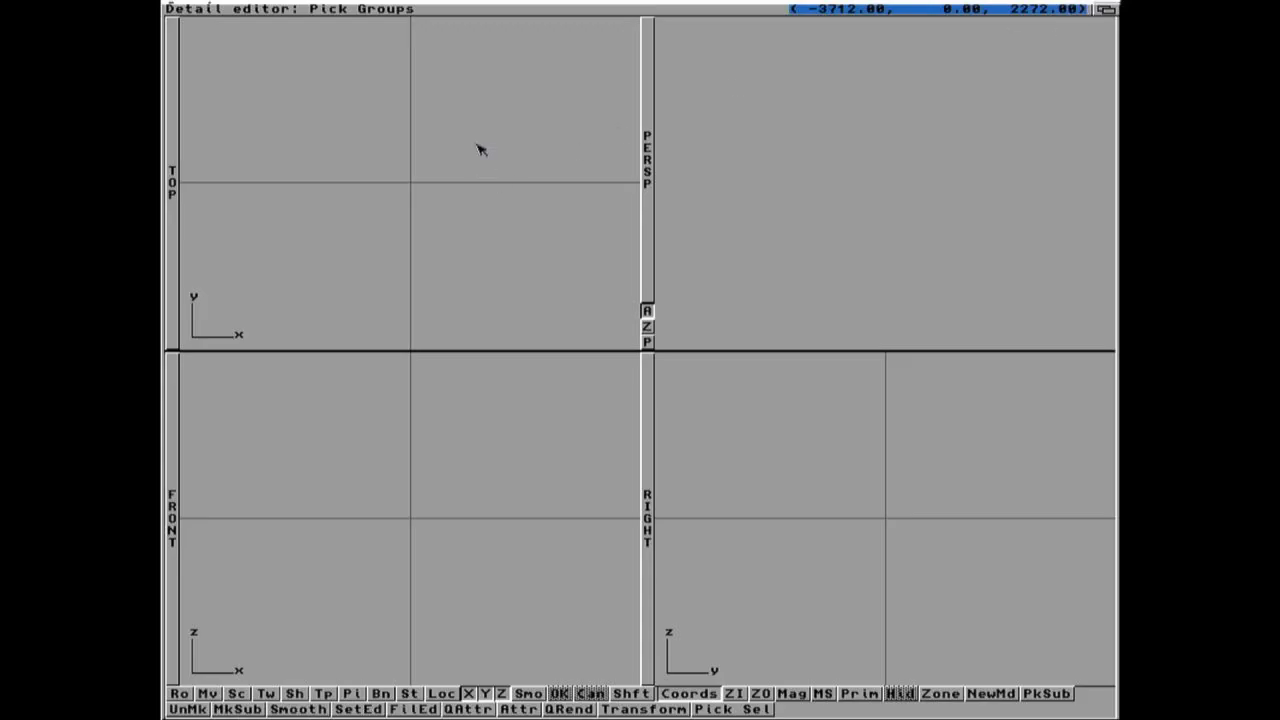
right_drag(354, 60, 272, 20)
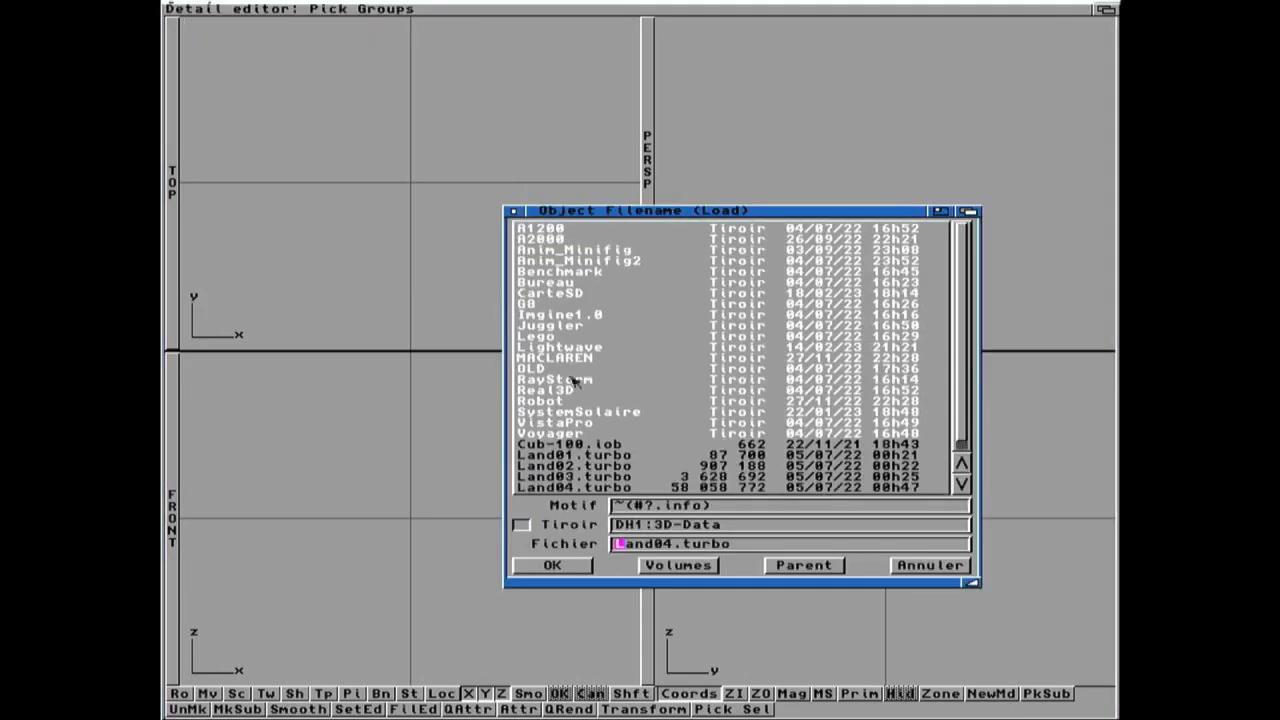
click(683, 487)
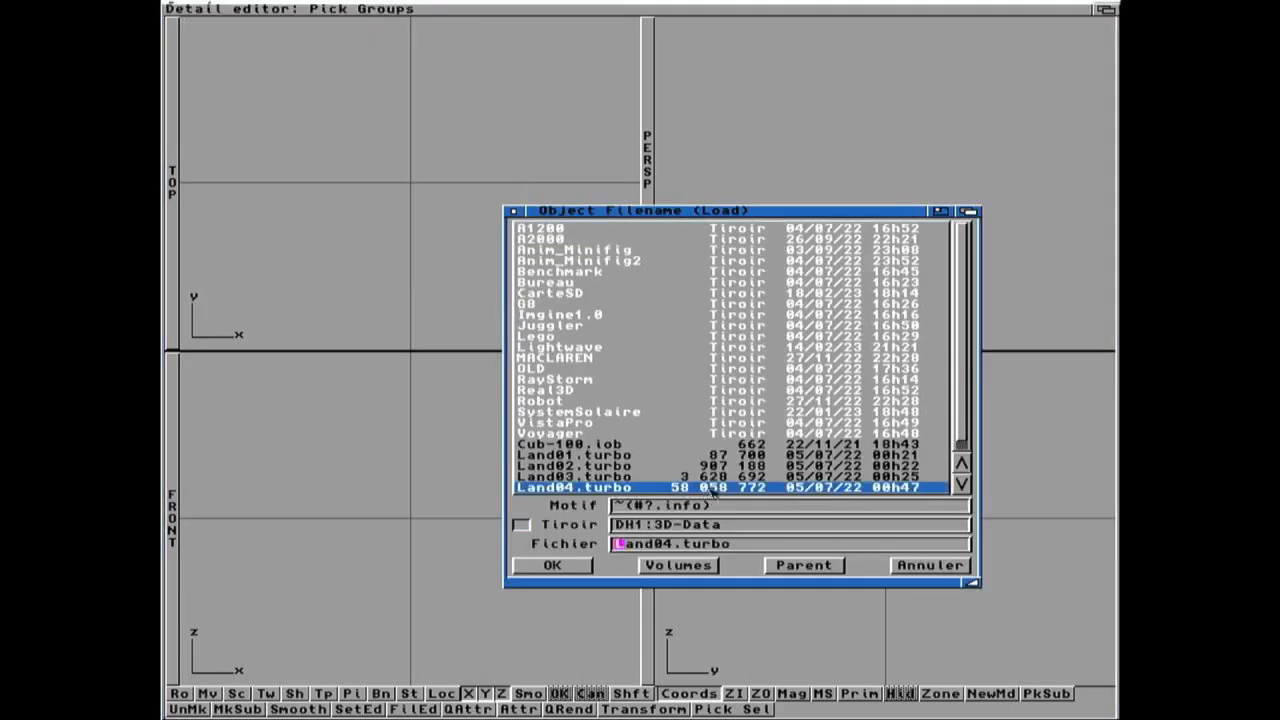
click(556, 566)
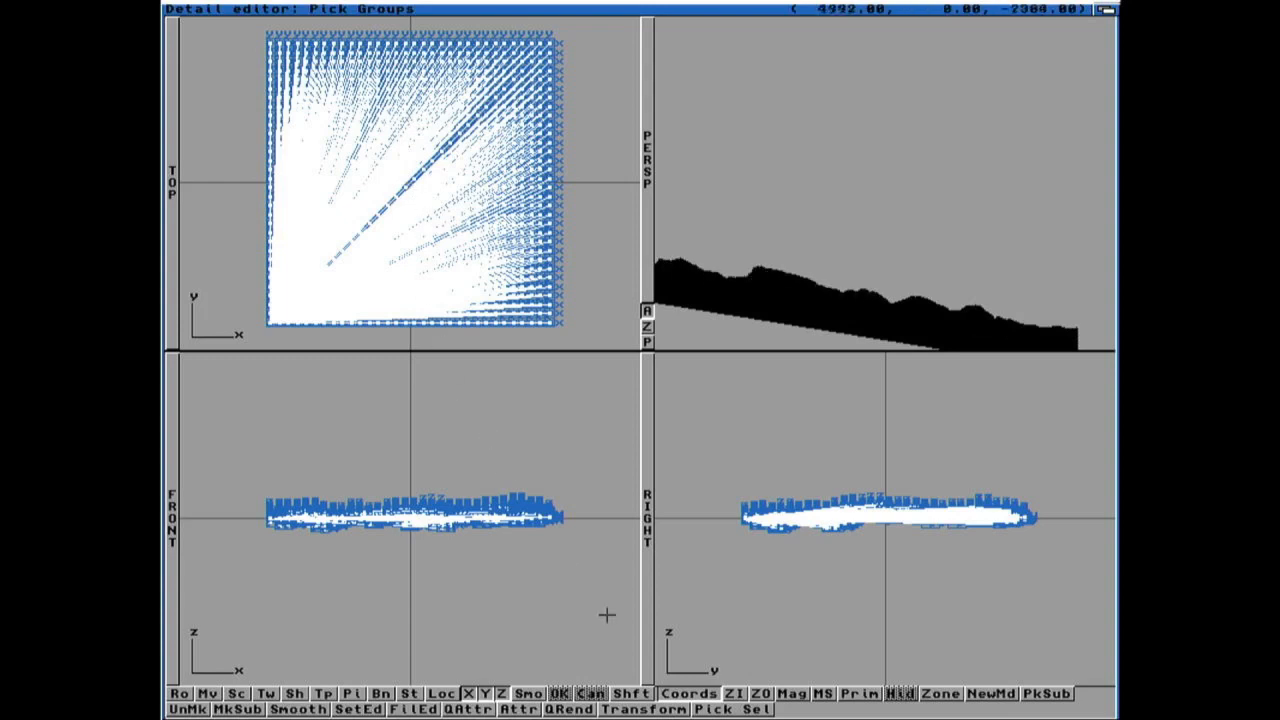
- Quick-render the huge landscape with the existing lighting settings, inspect the finished picture on the Workbench and close it
click(568, 708)
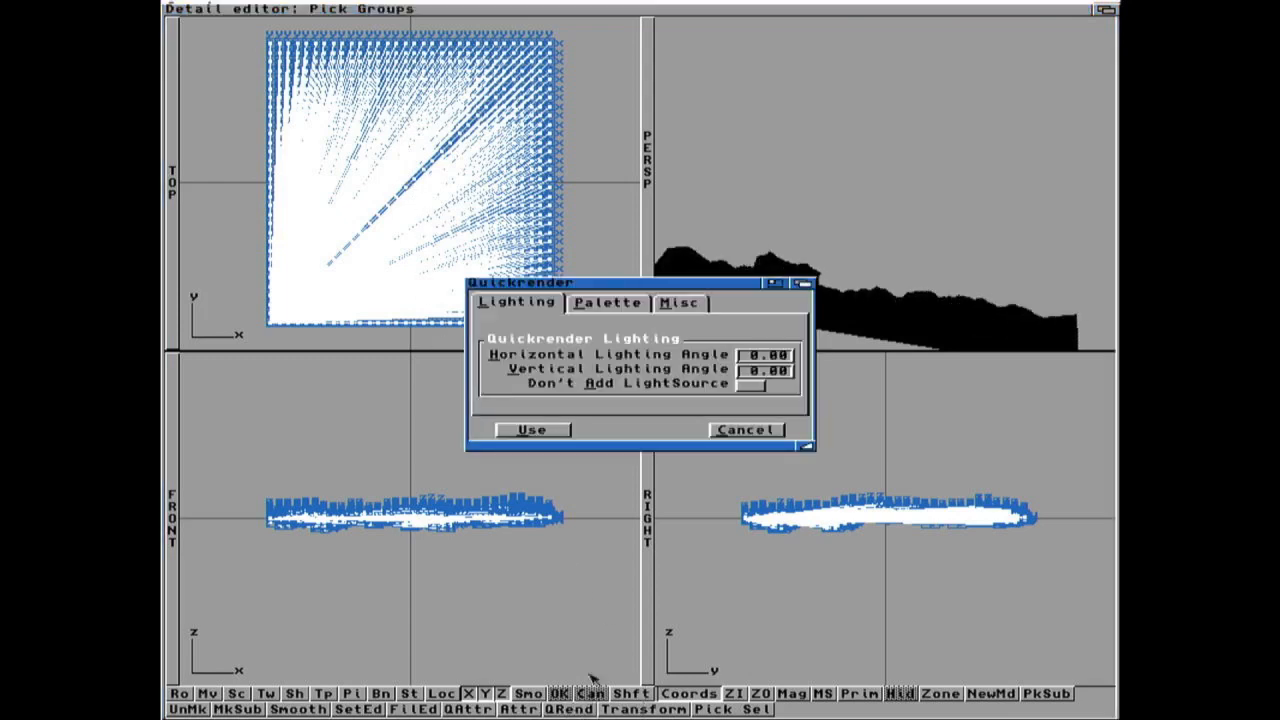
click(532, 430)
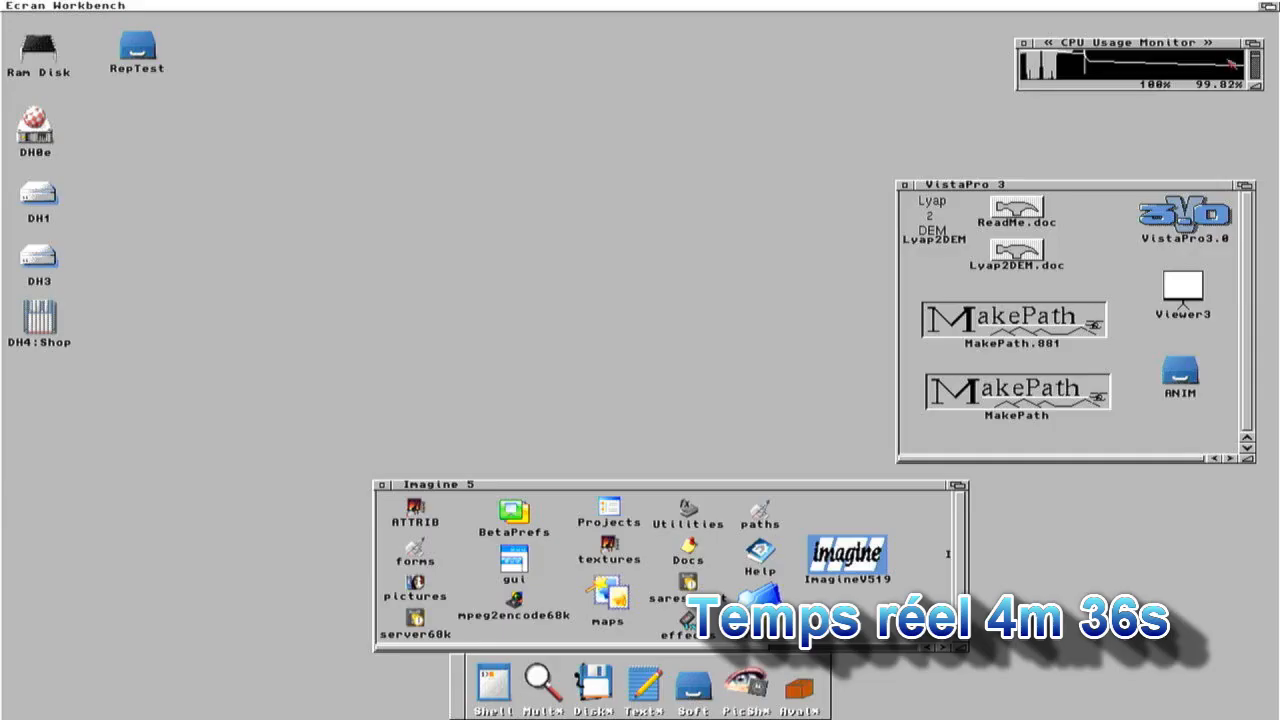
click(988, 98)
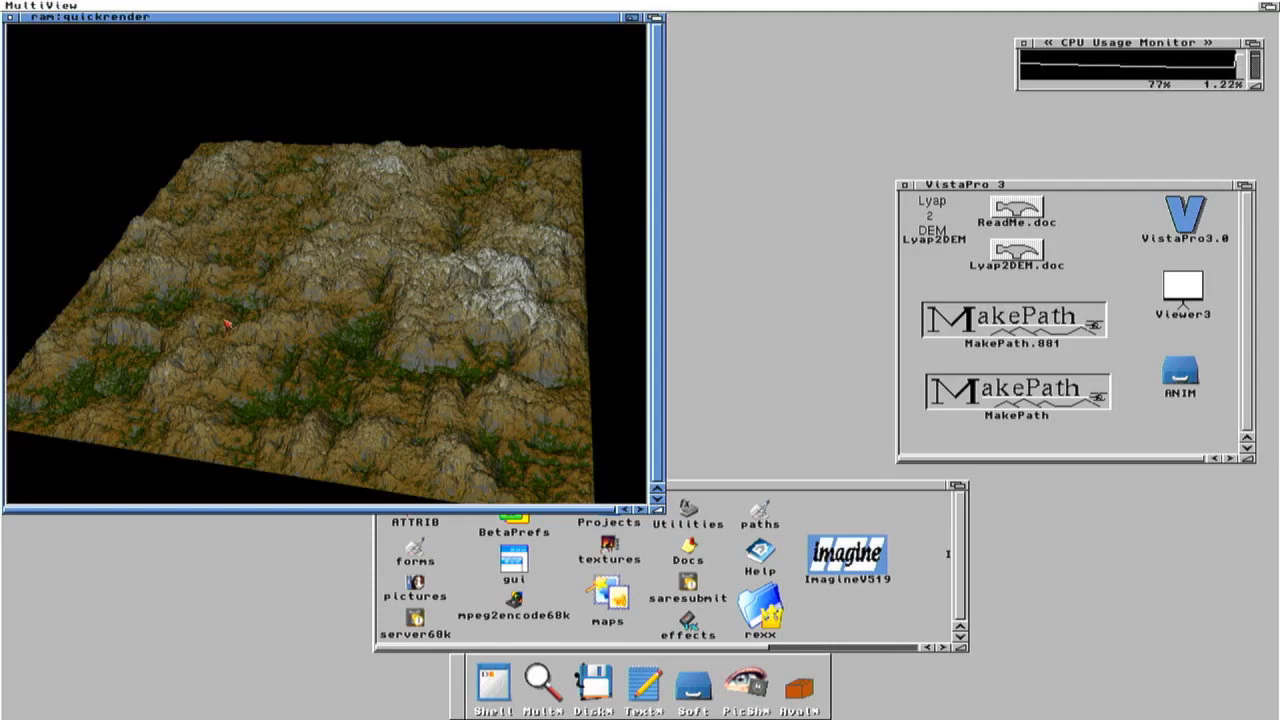
click(696, 68)
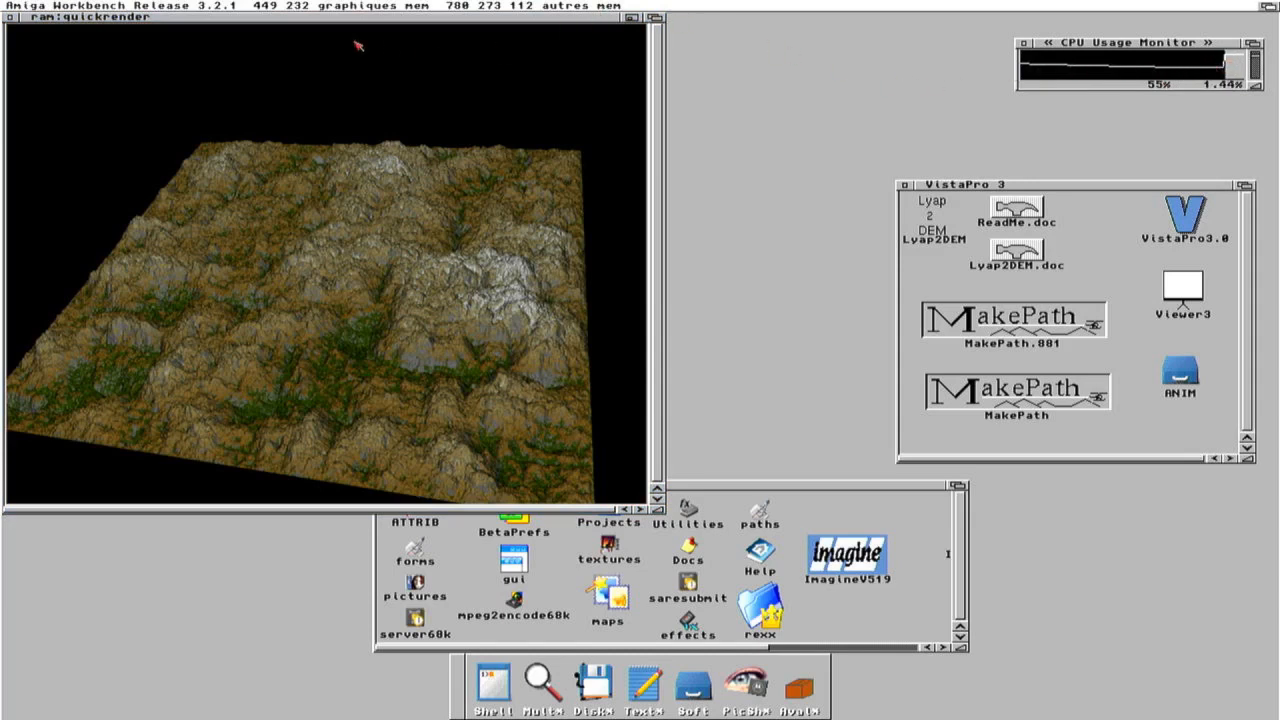
click(17, 19)
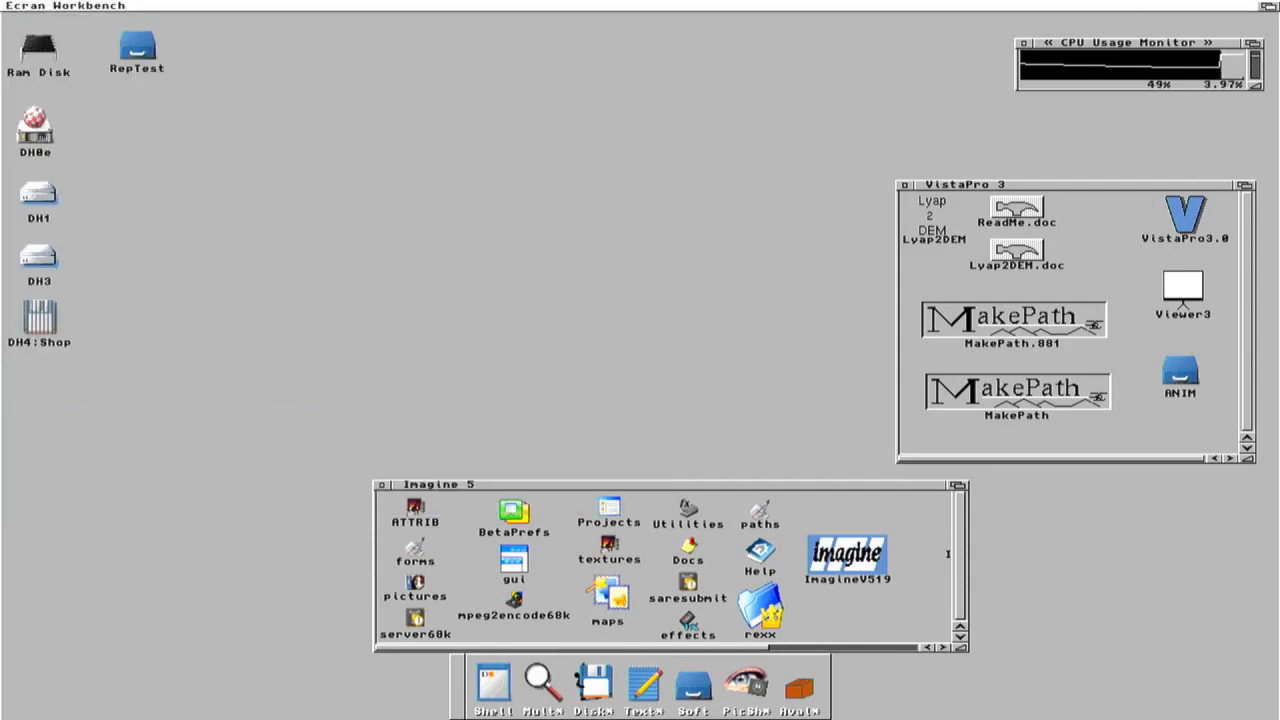
- Return to Imagine's Detail editor, pick the whole landscape object and delete it
click(1269, 7)
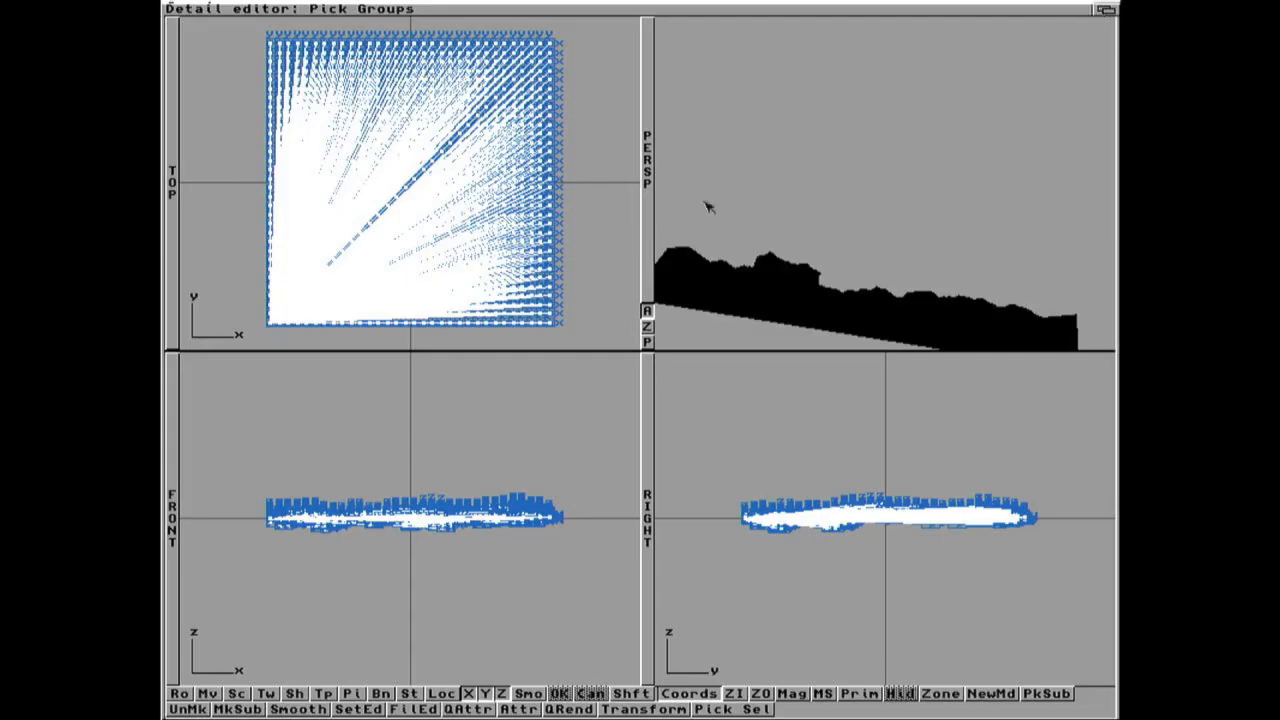
click(275, 332)
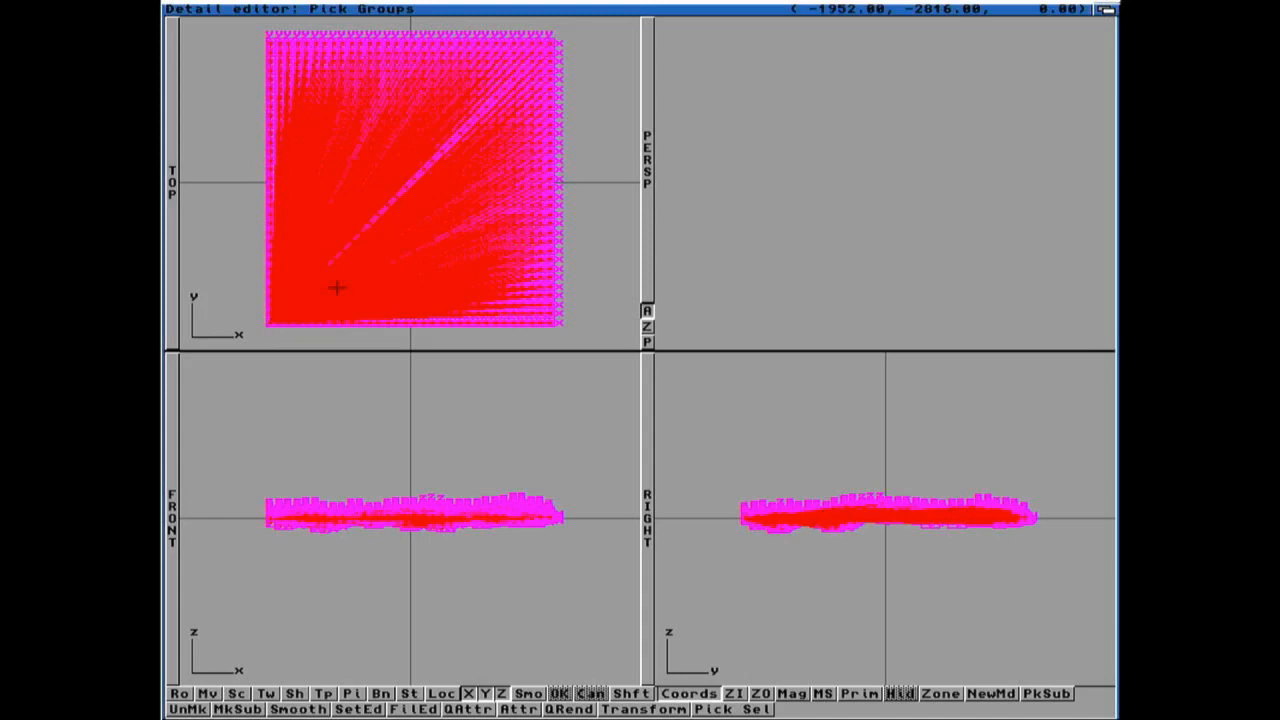
right_drag(236, 8, 251, 174)
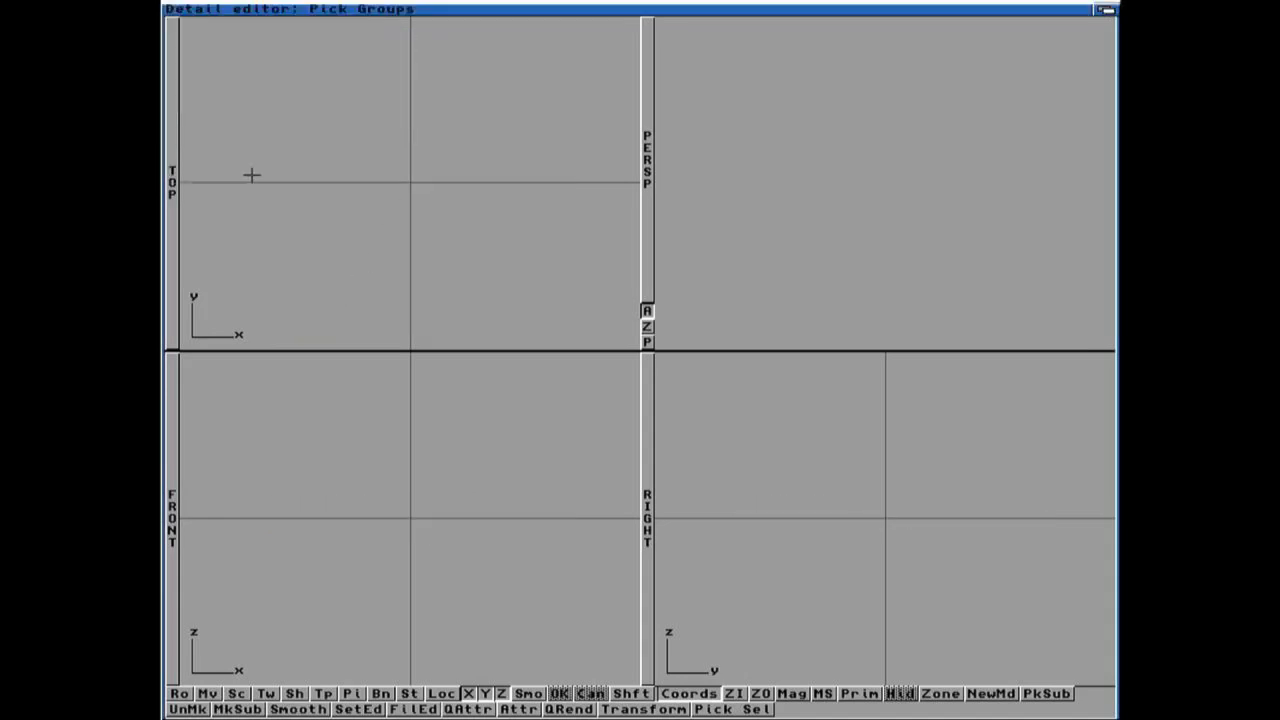